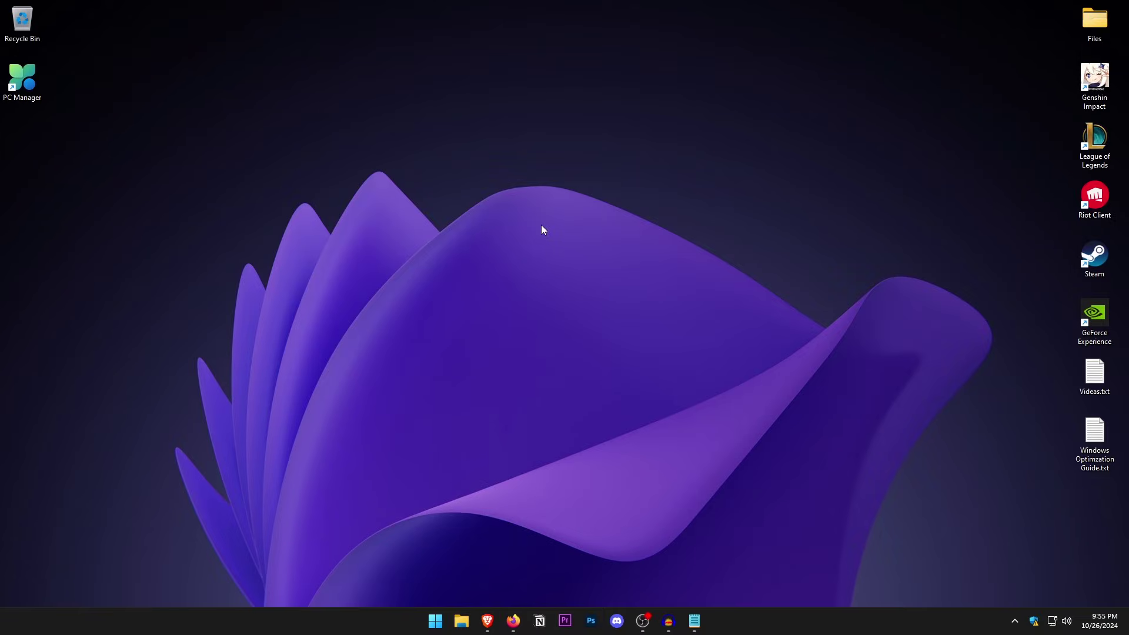
Step: Search Start for 'device manager' and launch Device Manager from the results
text(device manag)
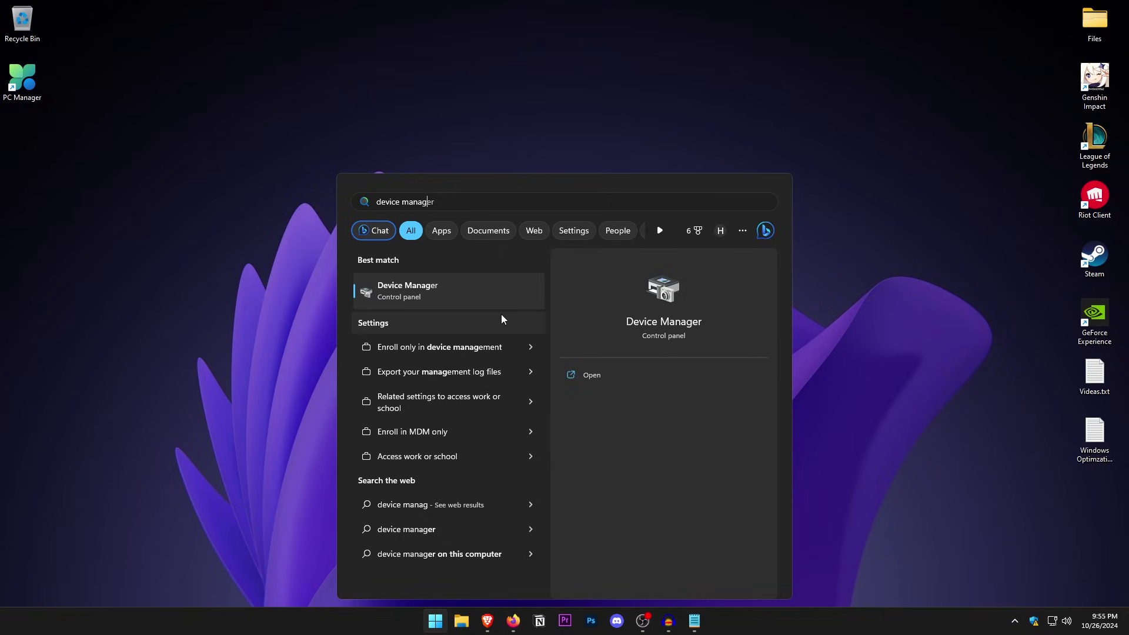
click(410, 185)
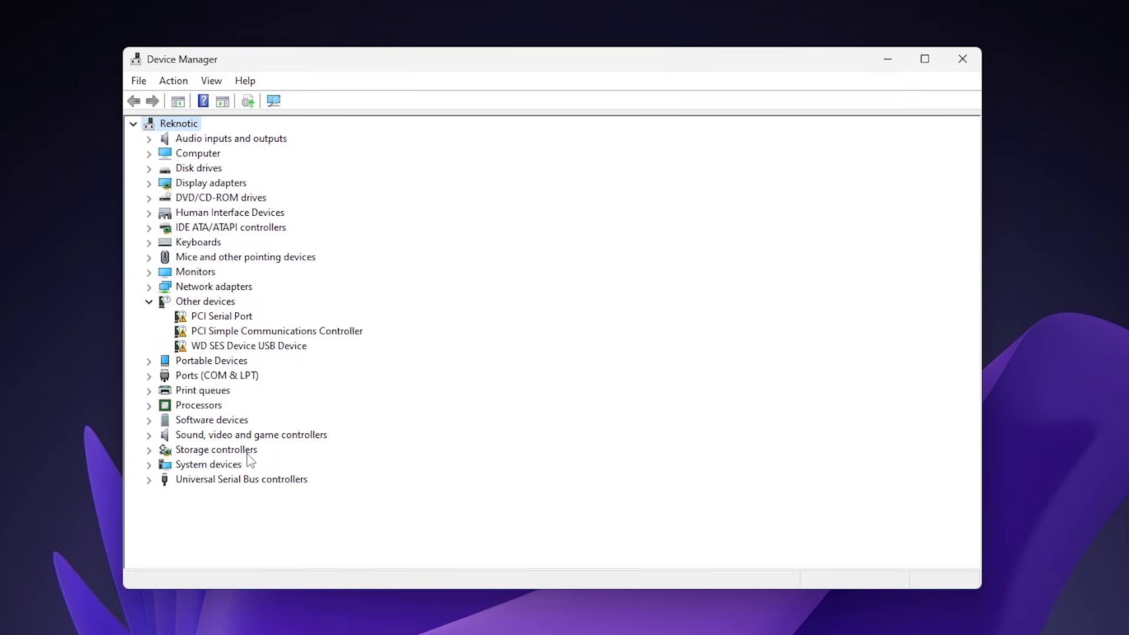
click(213, 468)
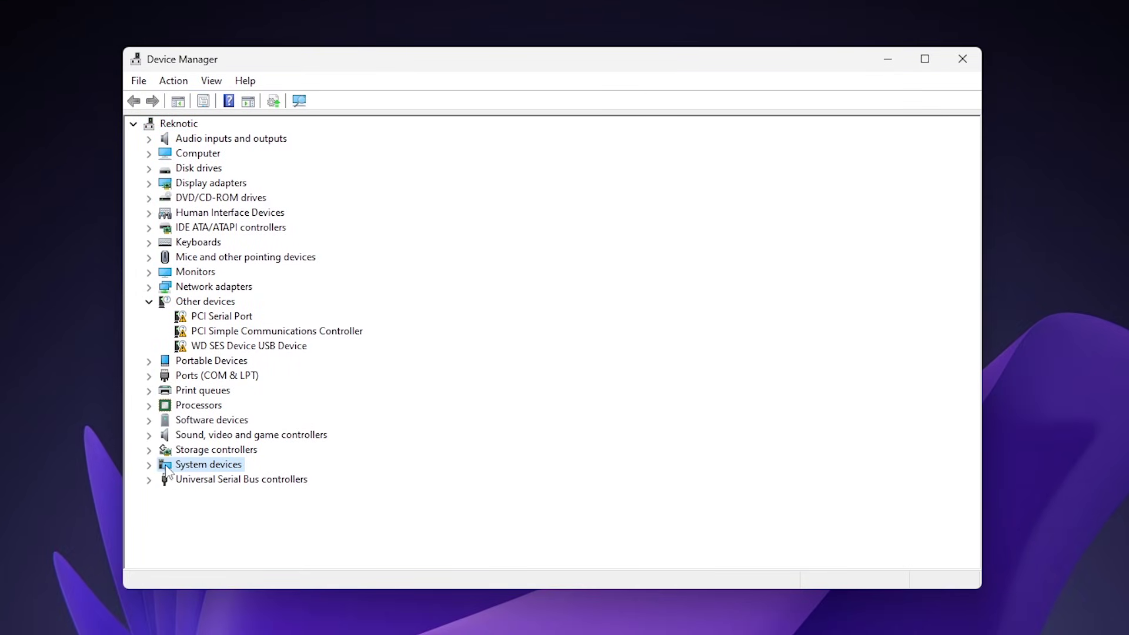
click(149, 464)
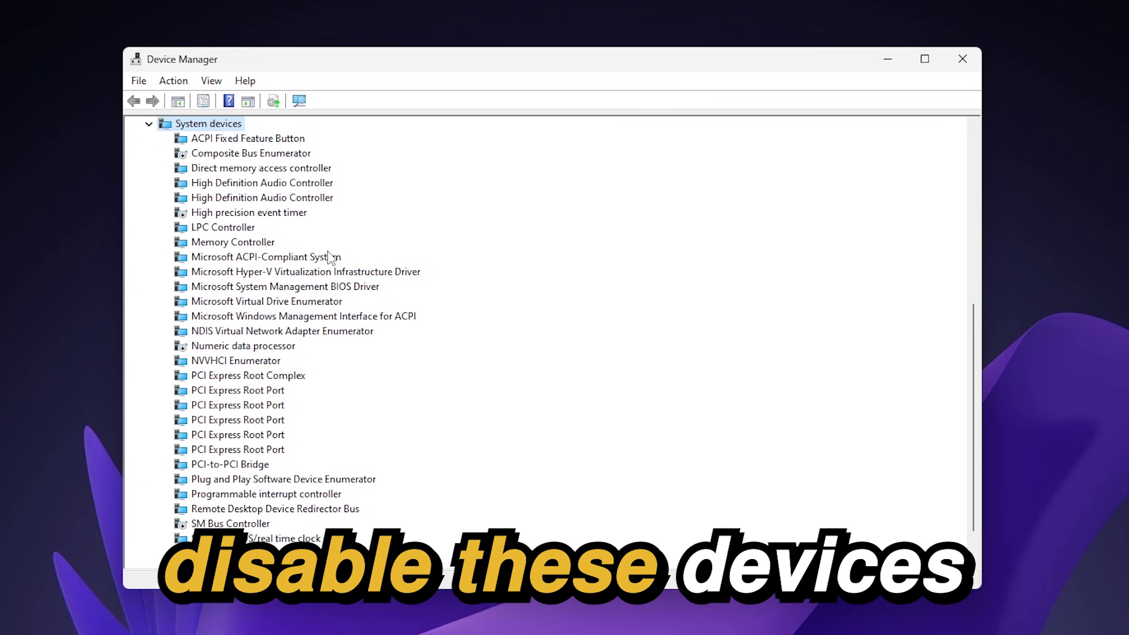
click(243, 154)
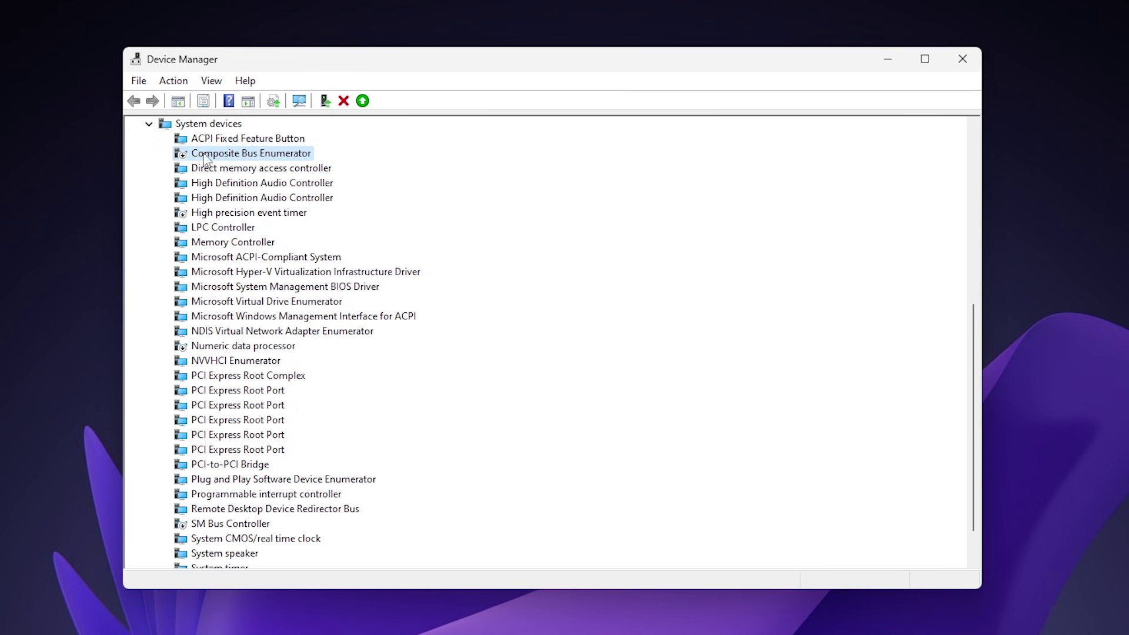
right_click(297, 154)
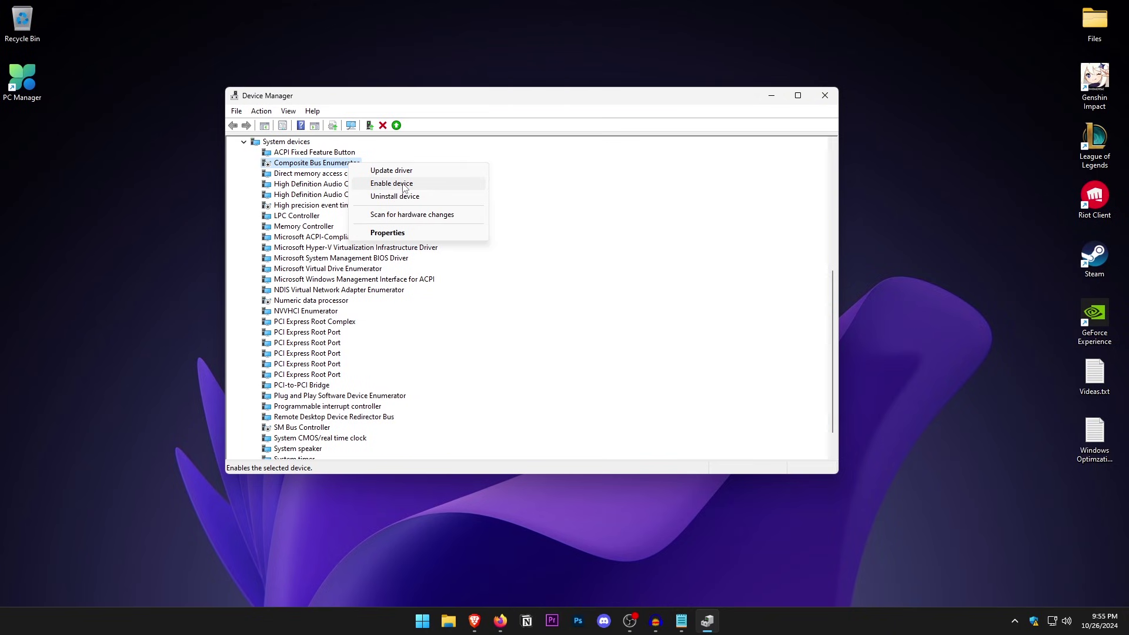
click(549, 188)
click(351, 205)
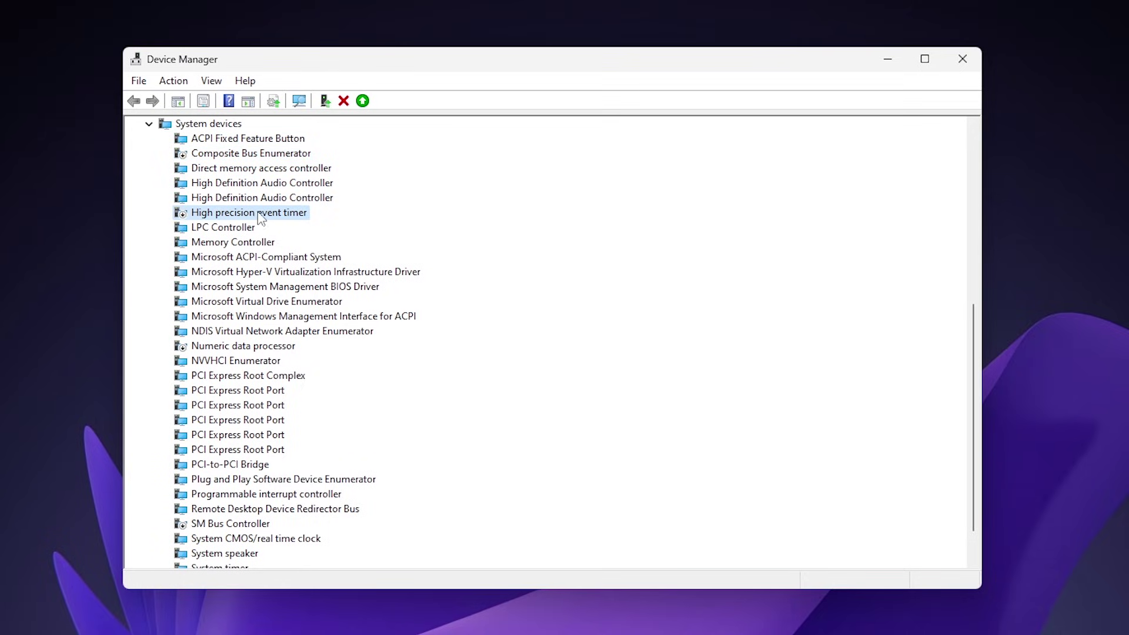
right_click(300, 218)
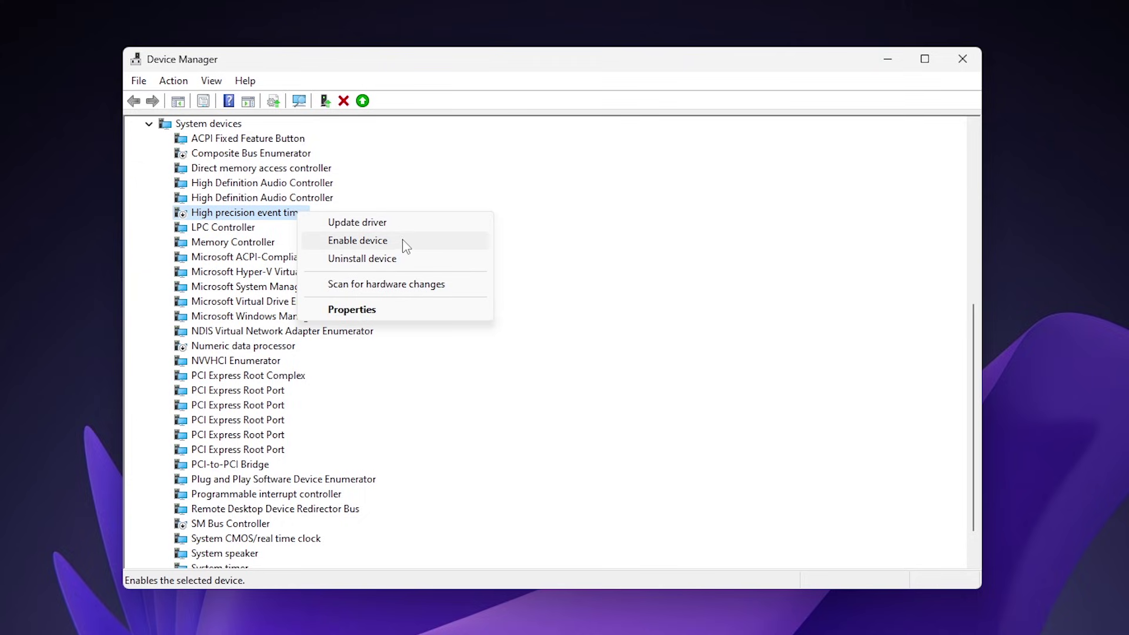
click(624, 254)
click(282, 350)
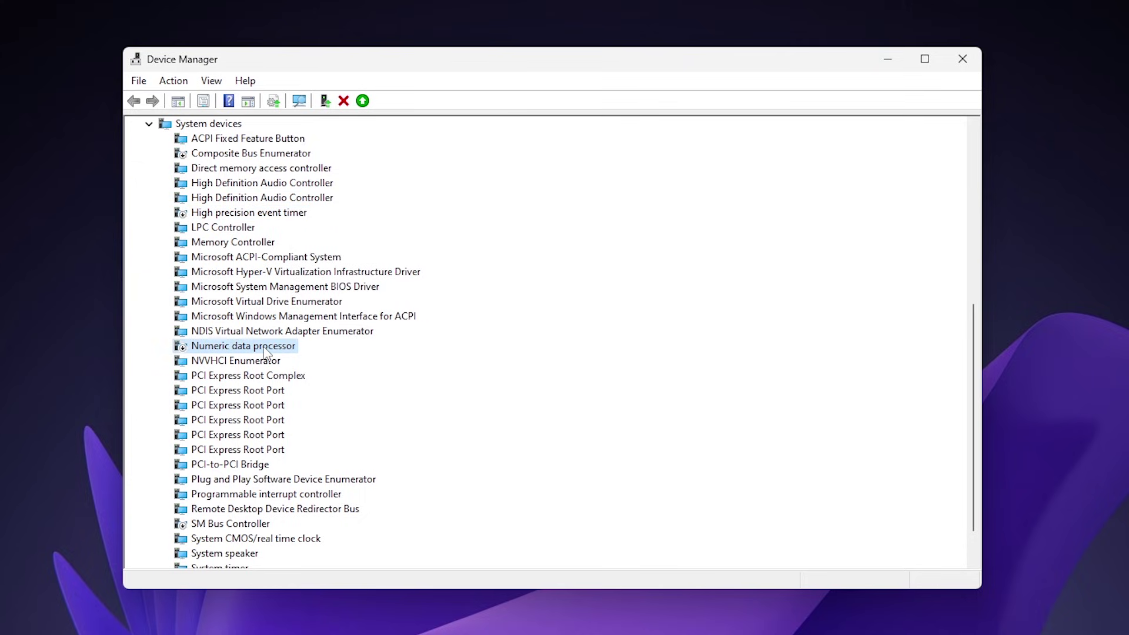
right_click(266, 353)
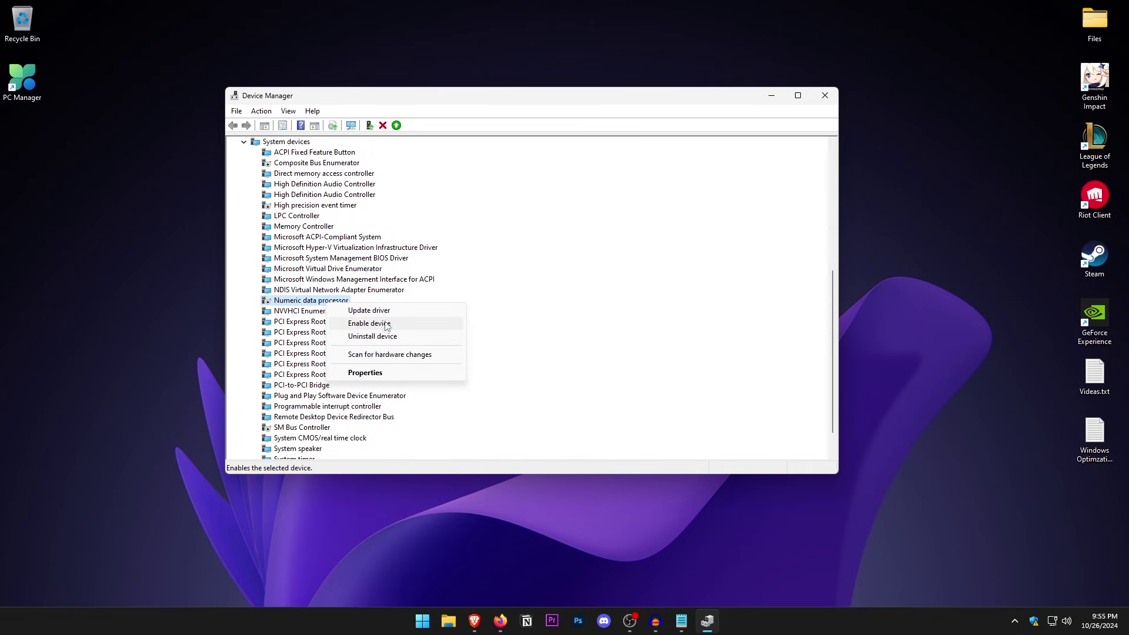
click(626, 373)
scroll(627, 373, down, 1)
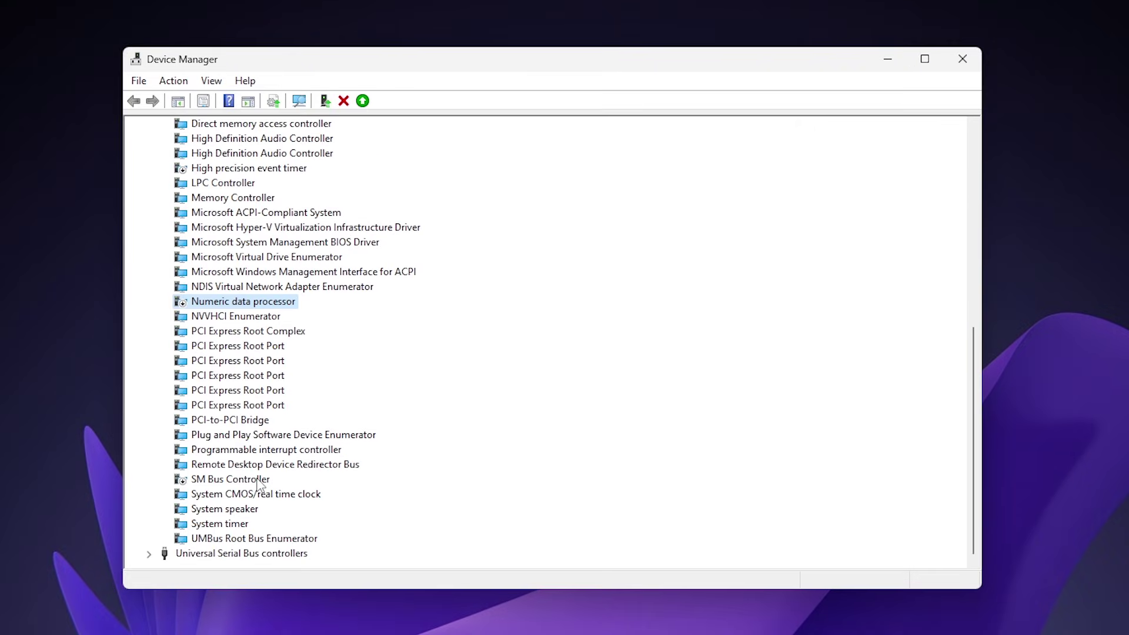
click(306, 396)
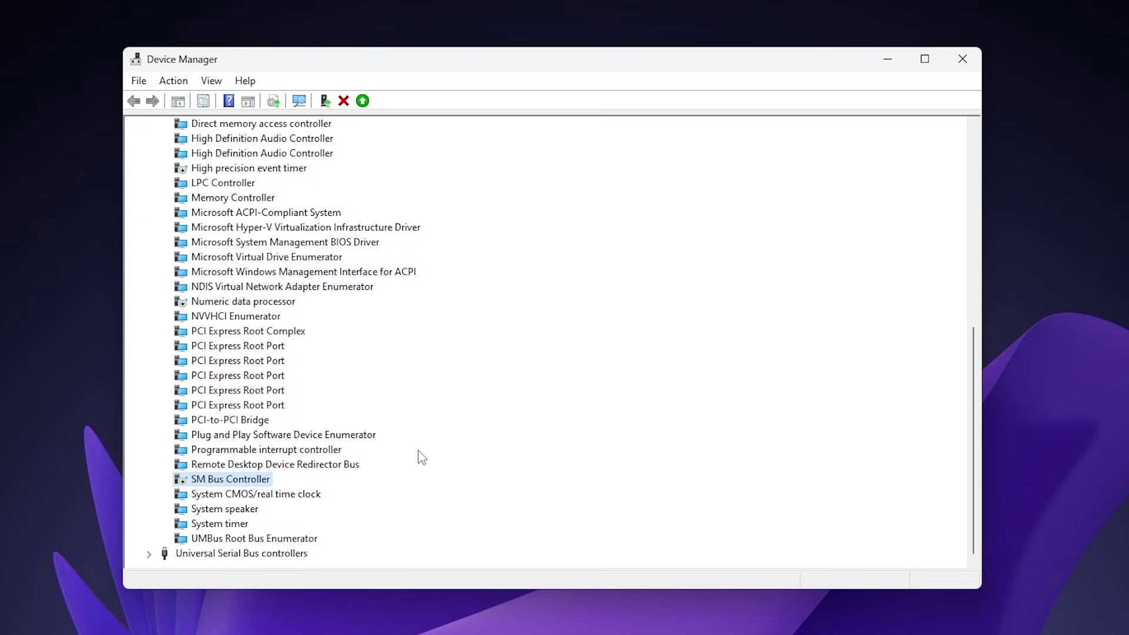
scroll(422, 457, up, 6)
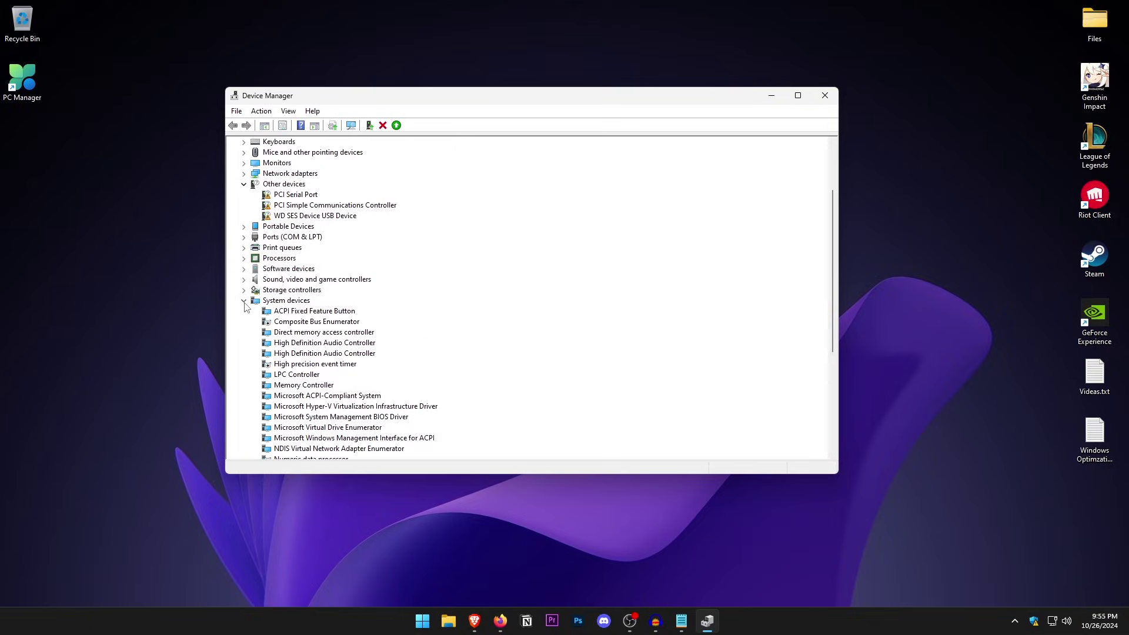
click(244, 302)
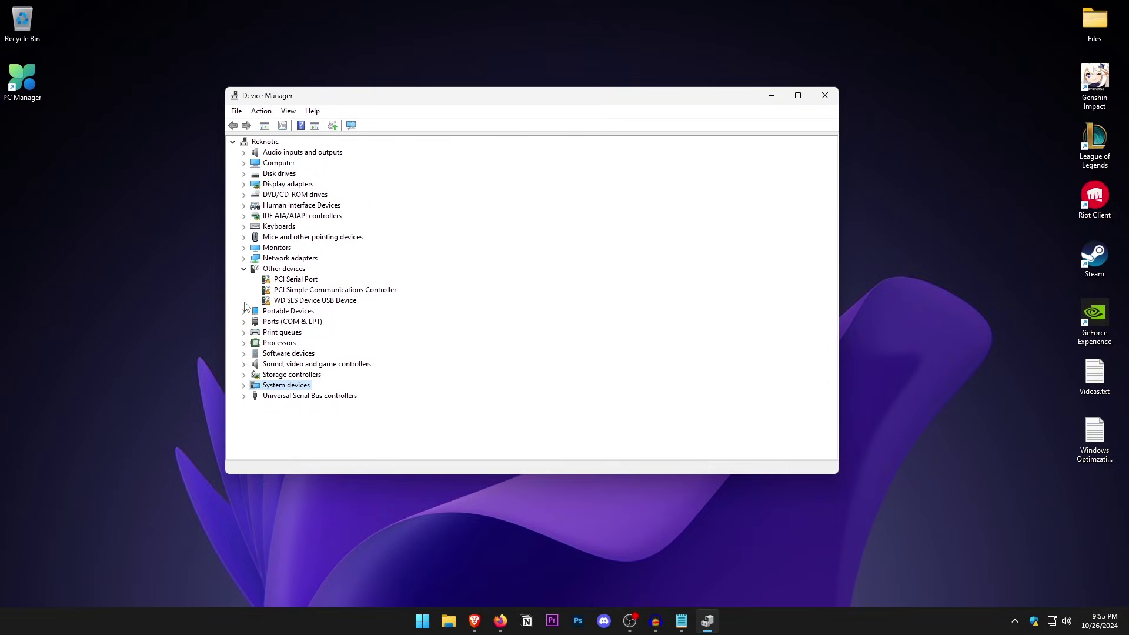
Step: Confirm the Intel 82579LM Gigabit Network Connection's power-saving turn-off options are left unchecked
click(286, 260)
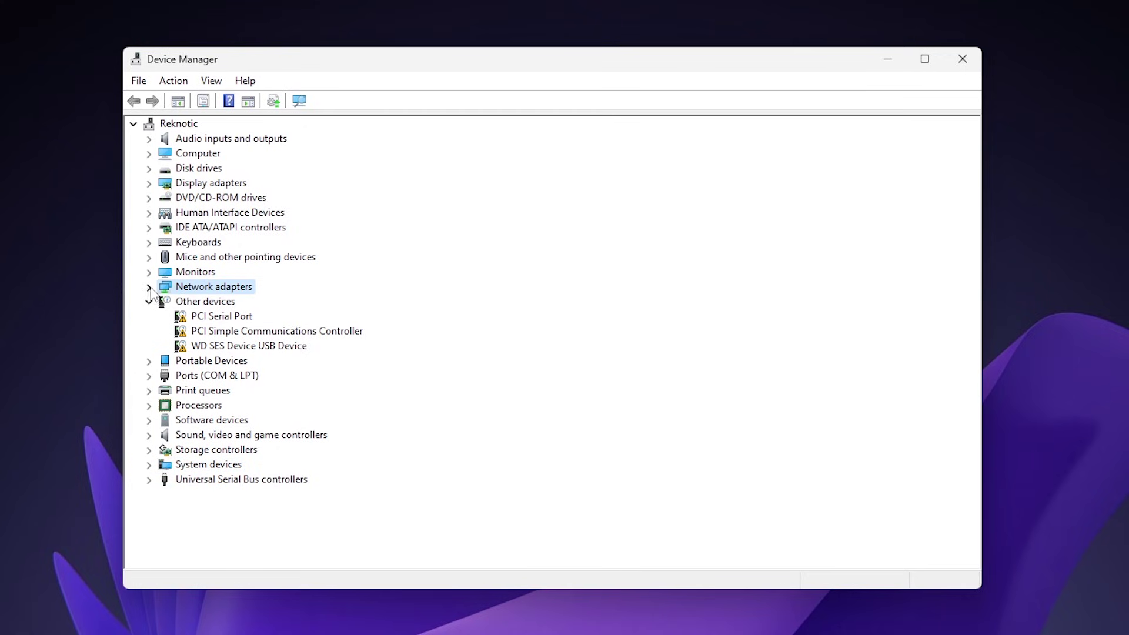
click(149, 287)
click(362, 301)
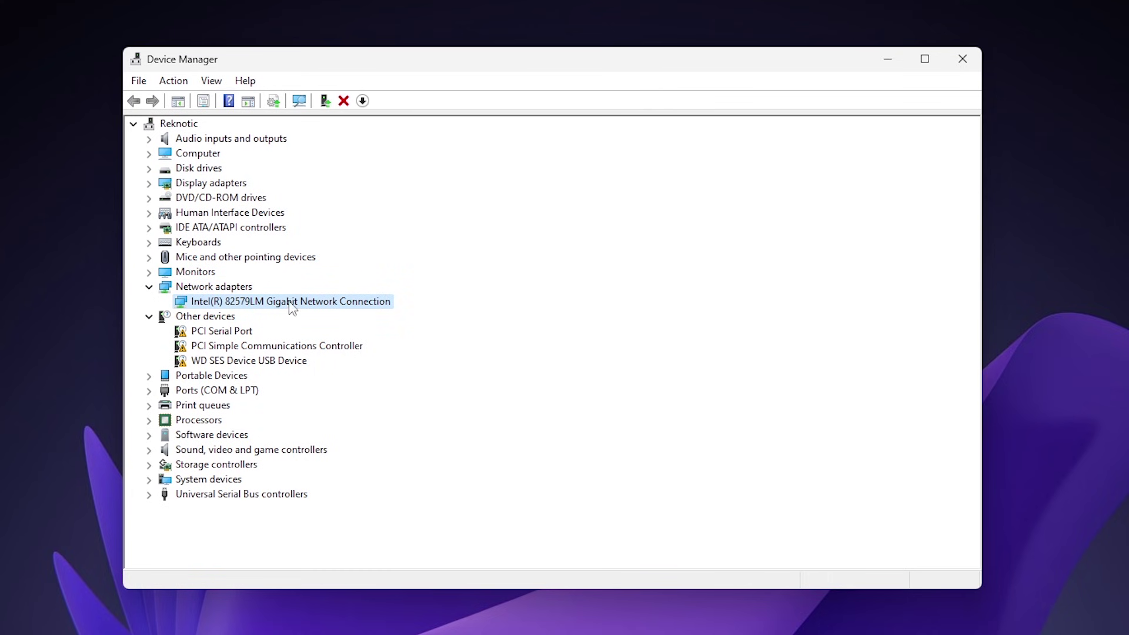
right_click(382, 306)
click(445, 402)
click(647, 163)
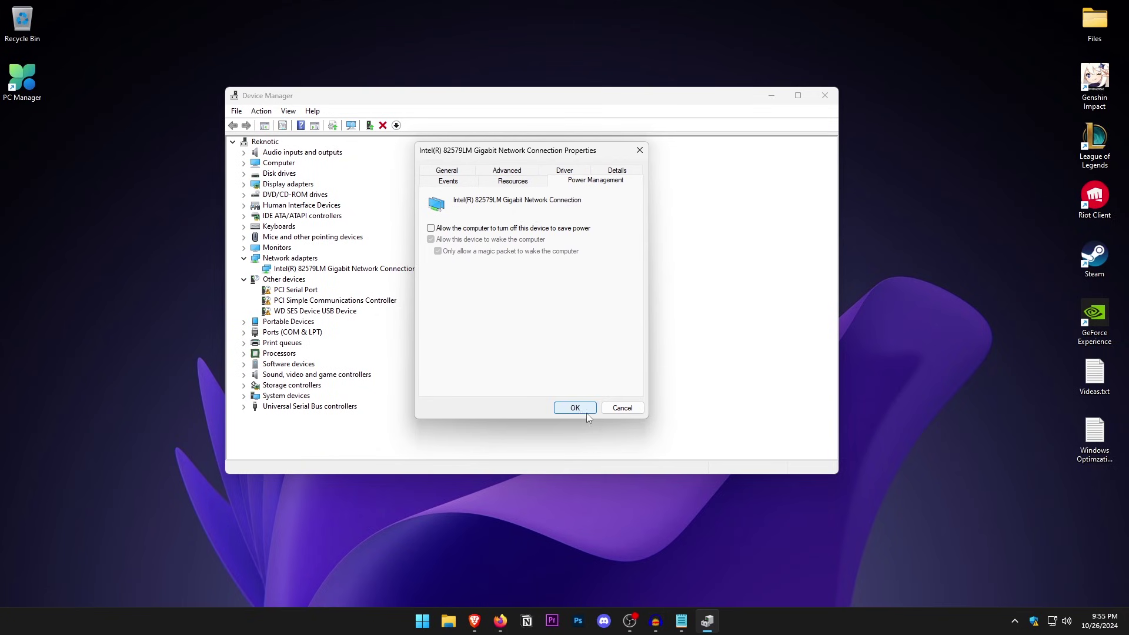
click(621, 499)
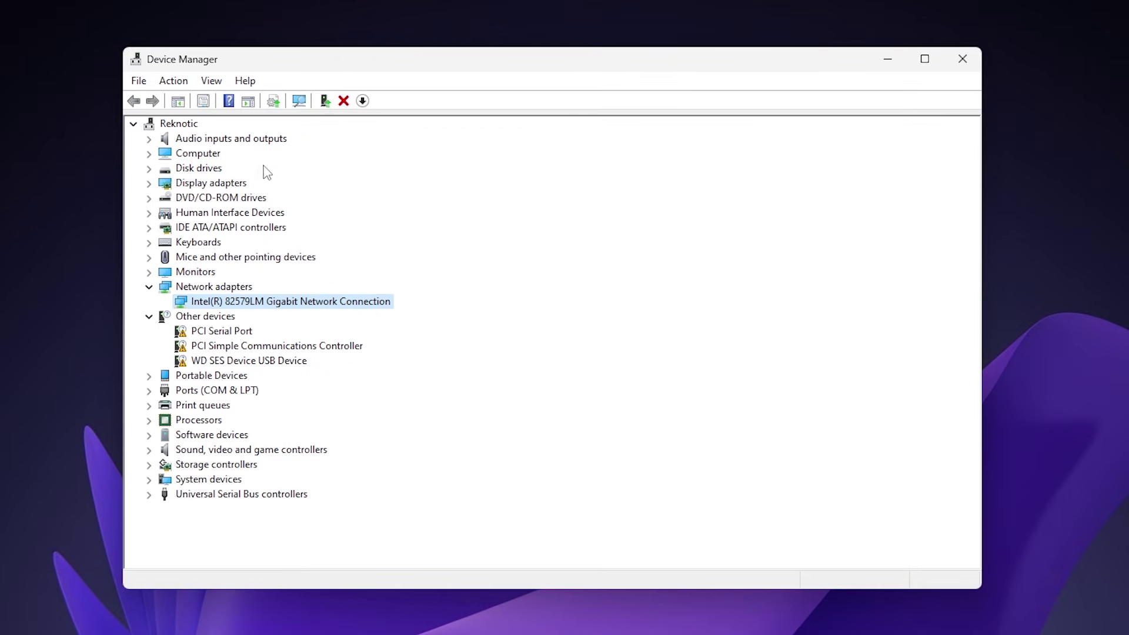
click(288, 111)
Step: List devices by connection and expand the 1C2D controller through USB Root Hub, Generic USB Hub and USB Composite Device
click(288, 119)
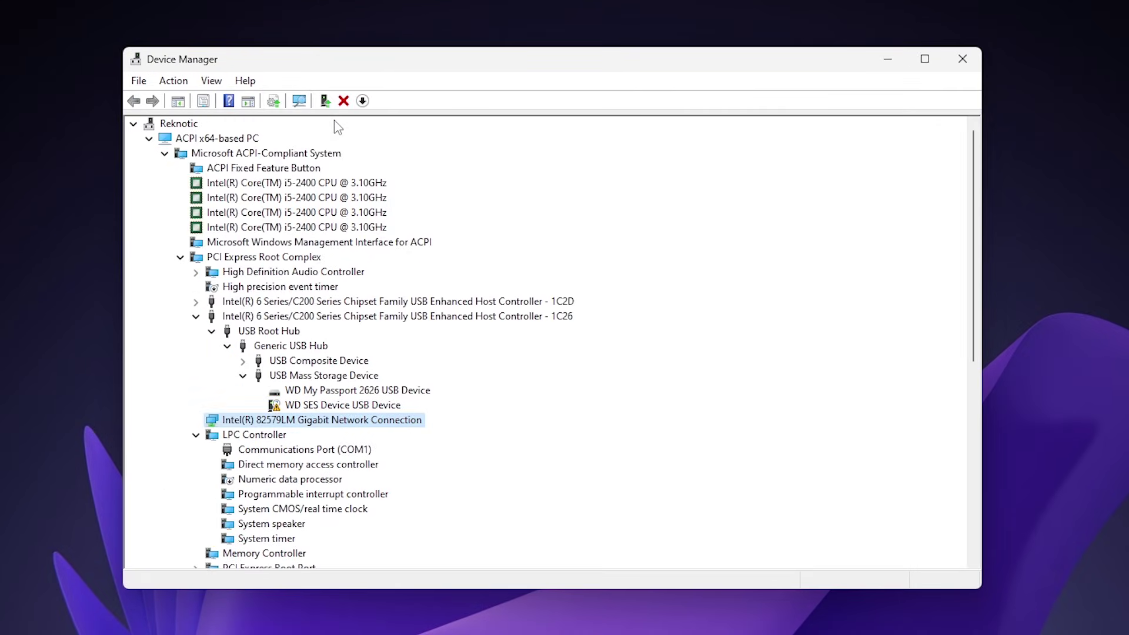
click(196, 317)
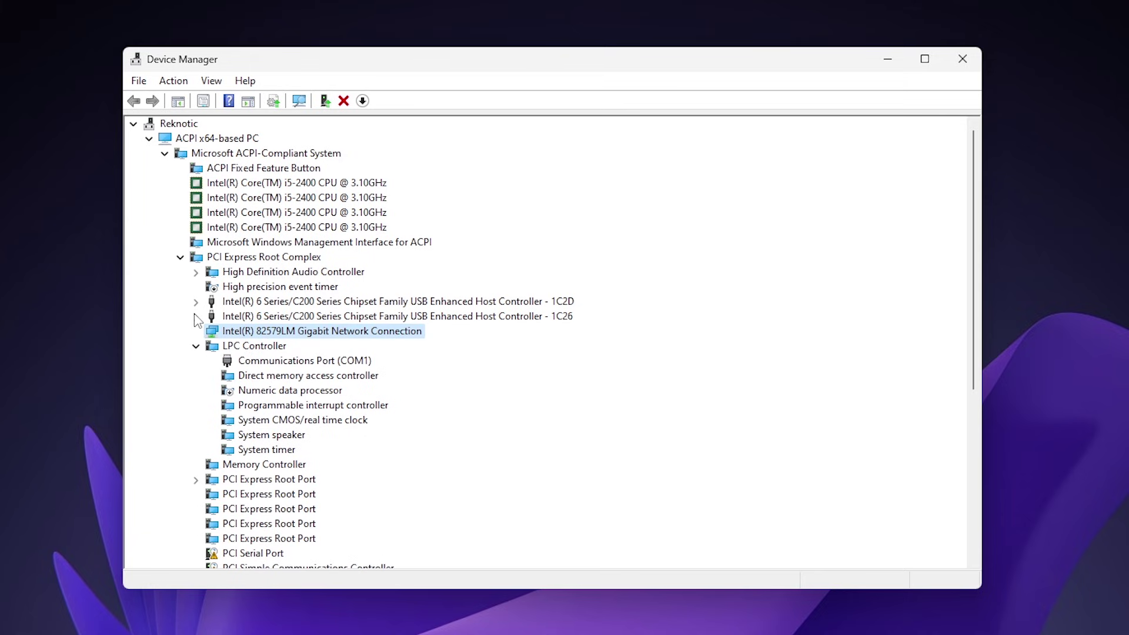
click(477, 302)
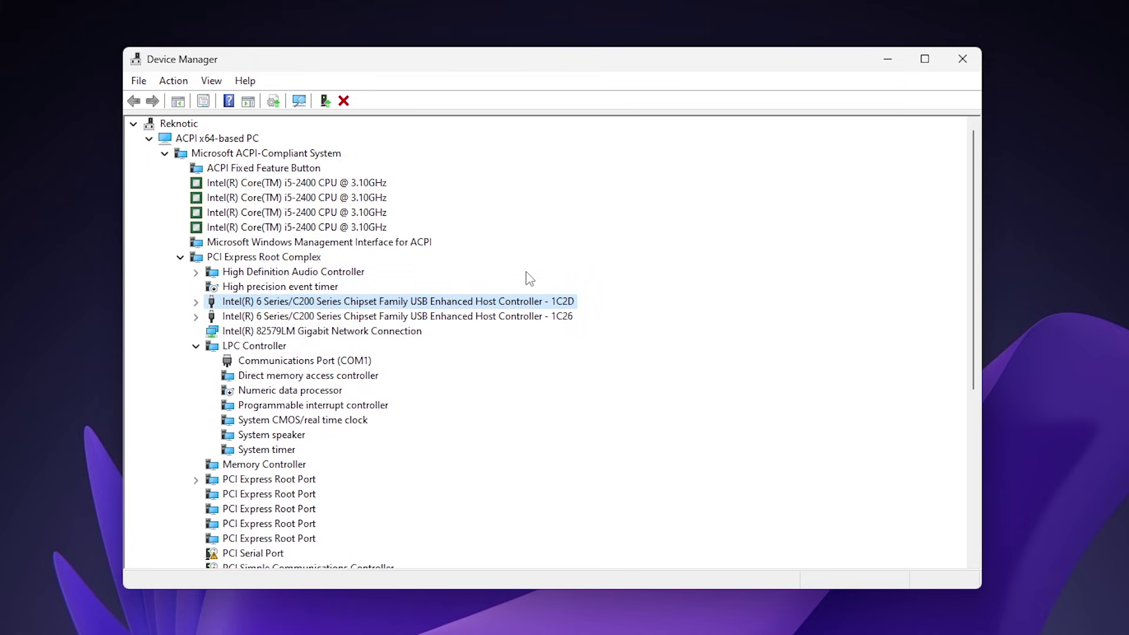
click(196, 301)
click(211, 316)
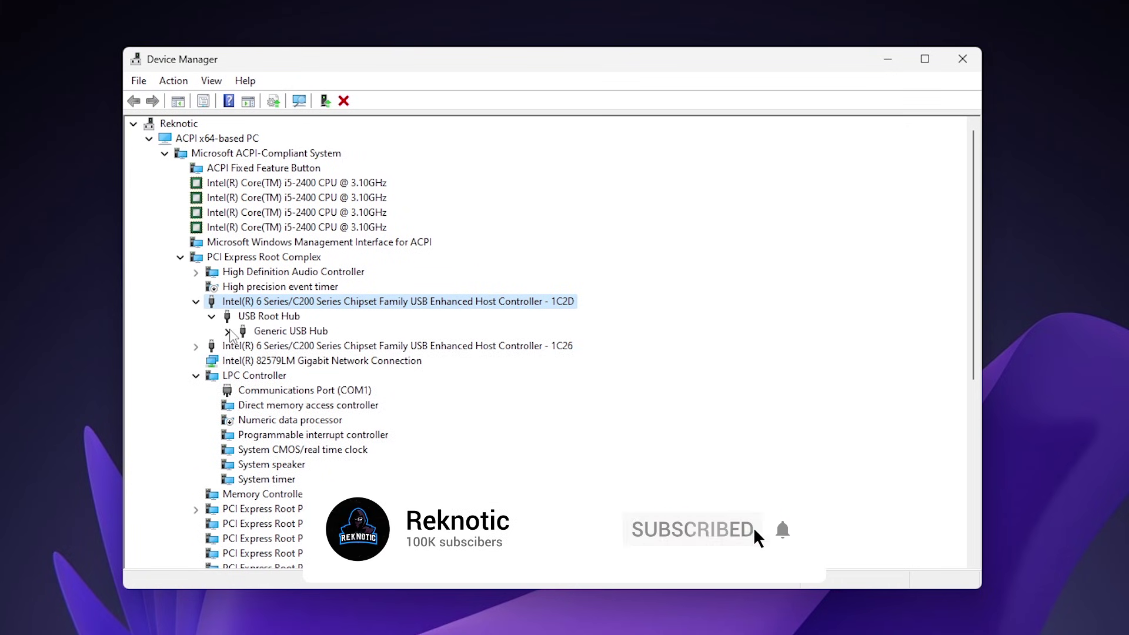
click(227, 332)
click(243, 346)
Step: Expand both USB Input Devices to reveal the HID-compliant mouse and HID Keyboard Device
click(259, 361)
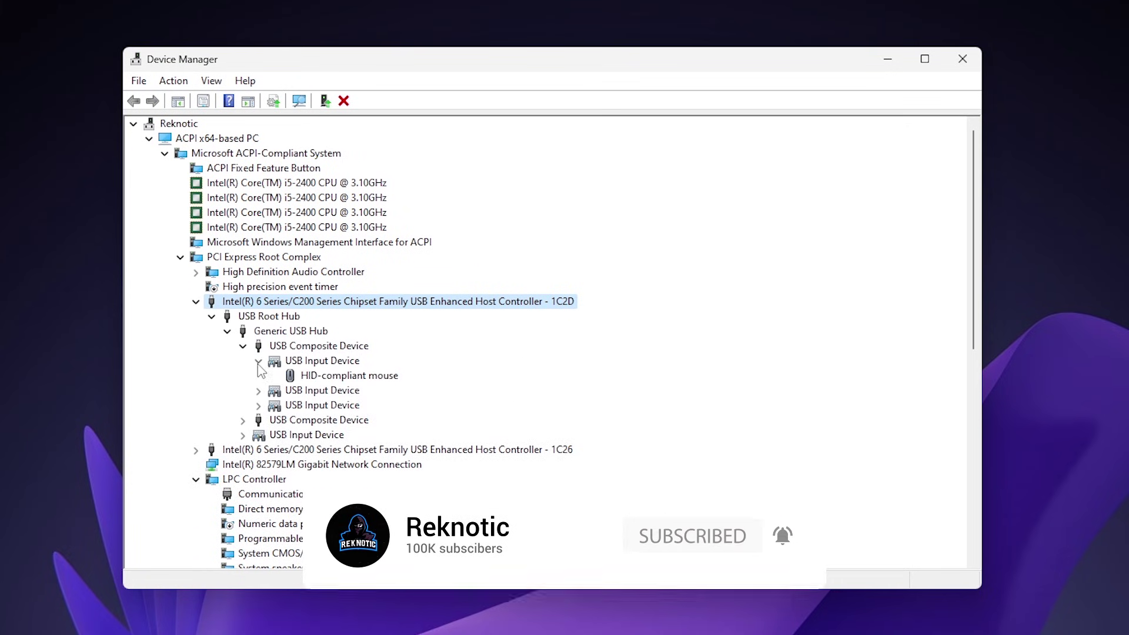
click(338, 376)
click(258, 390)
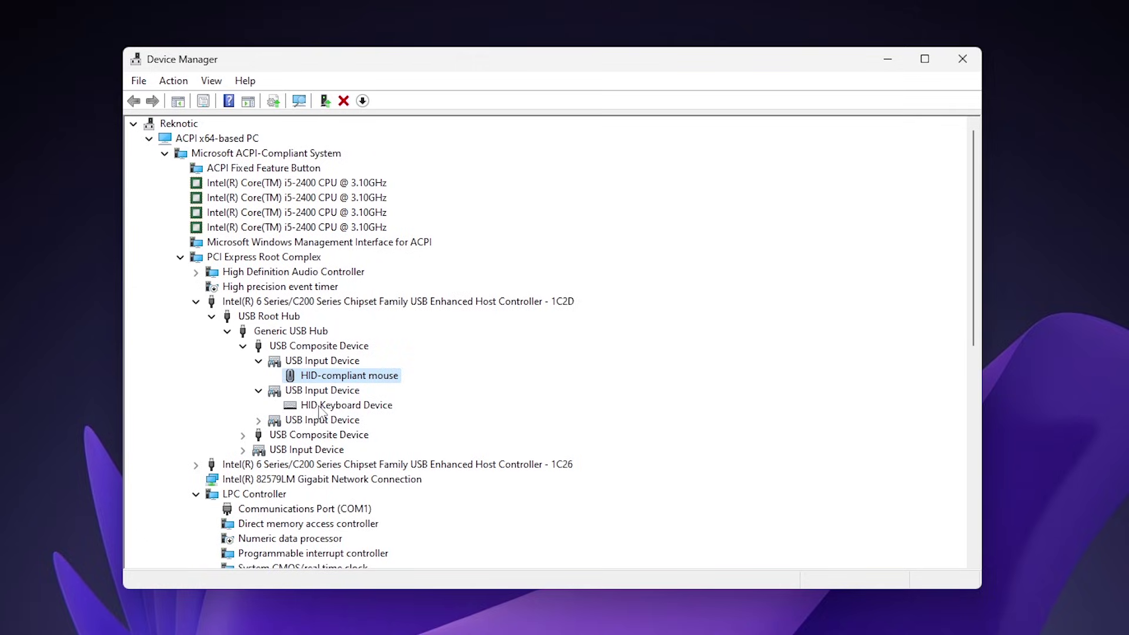
click(322, 406)
click(196, 465)
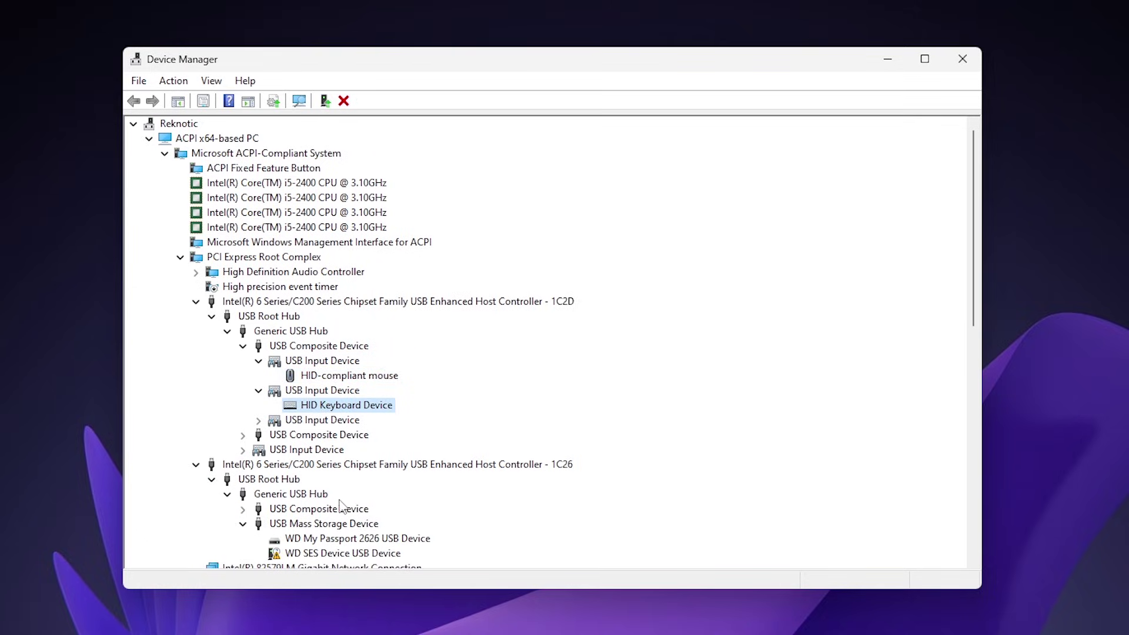
scroll(340, 506, down, 1)
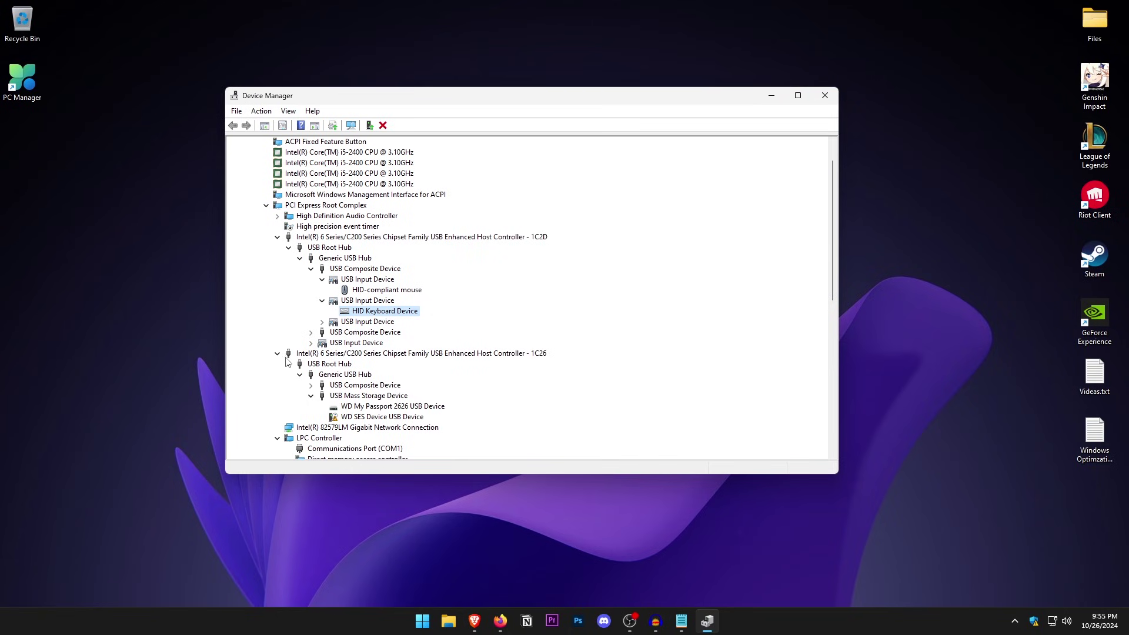
click(278, 354)
scroll(454, 335, up, 1)
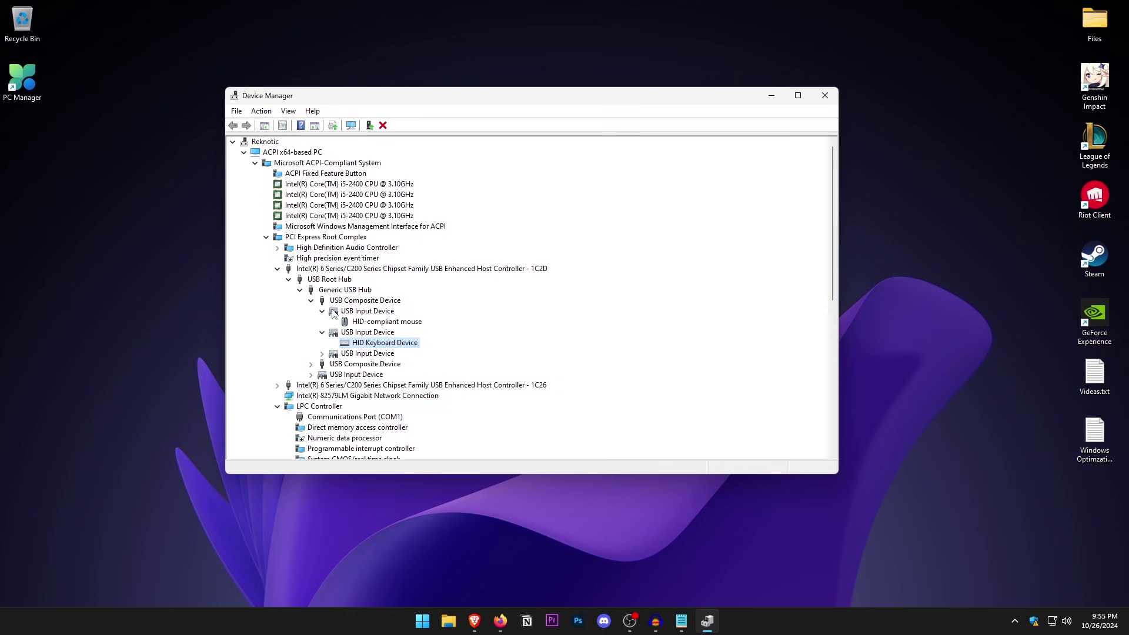
click(337, 292)
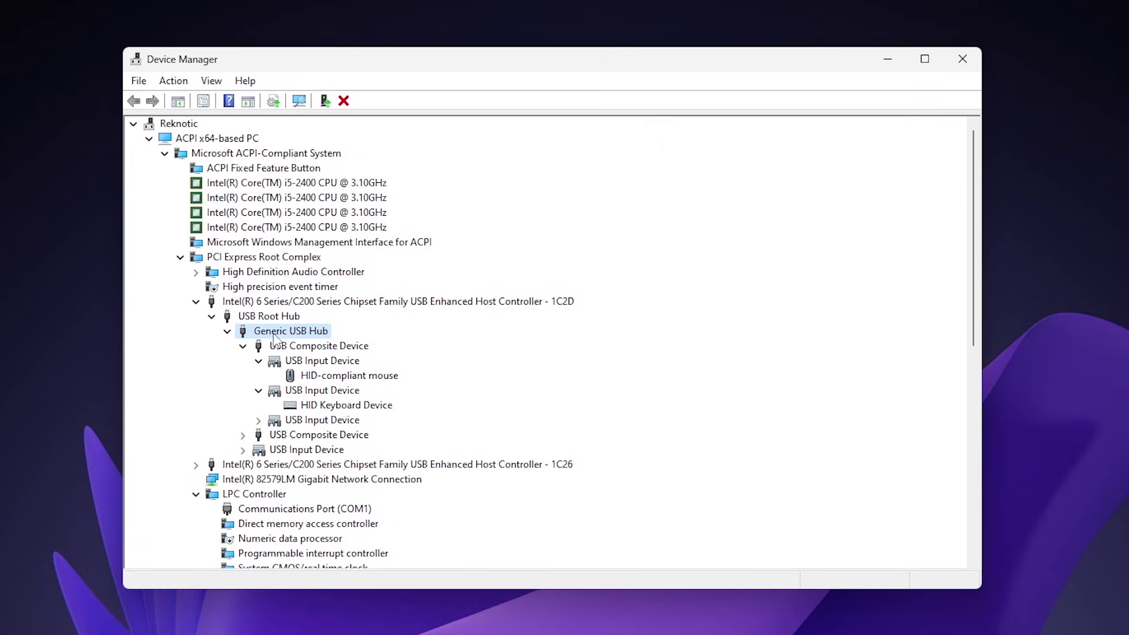
Step: Untick 'Allow the computer to turn off this device' for the Generic USB Hub
click(227, 332)
click(227, 331)
right_click(301, 332)
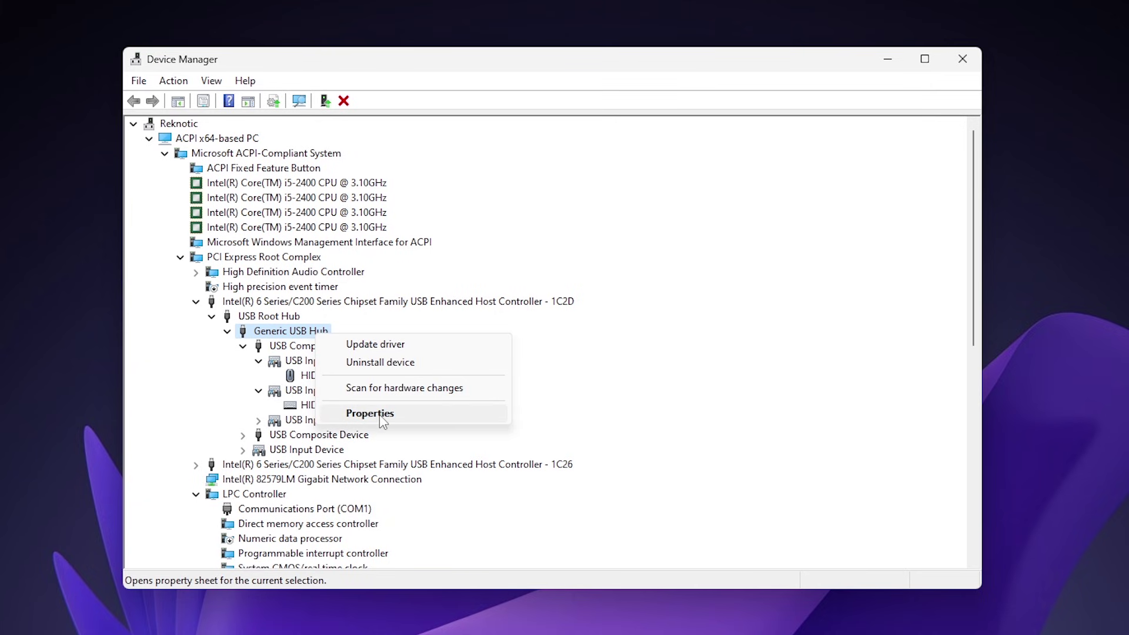
click(318, 411)
click(688, 166)
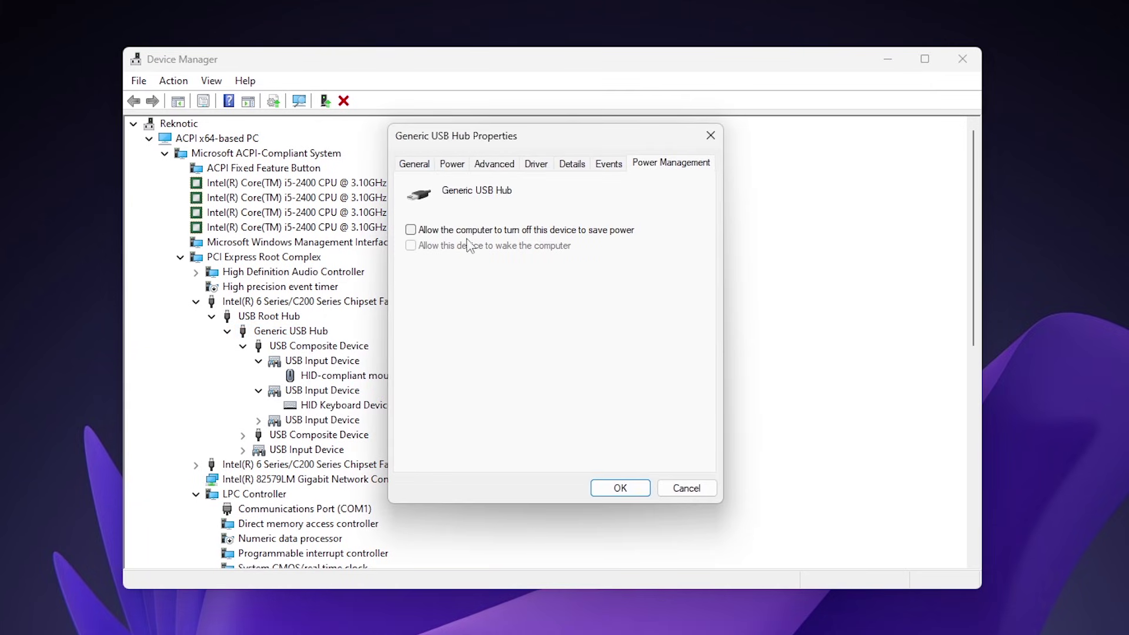
click(432, 234)
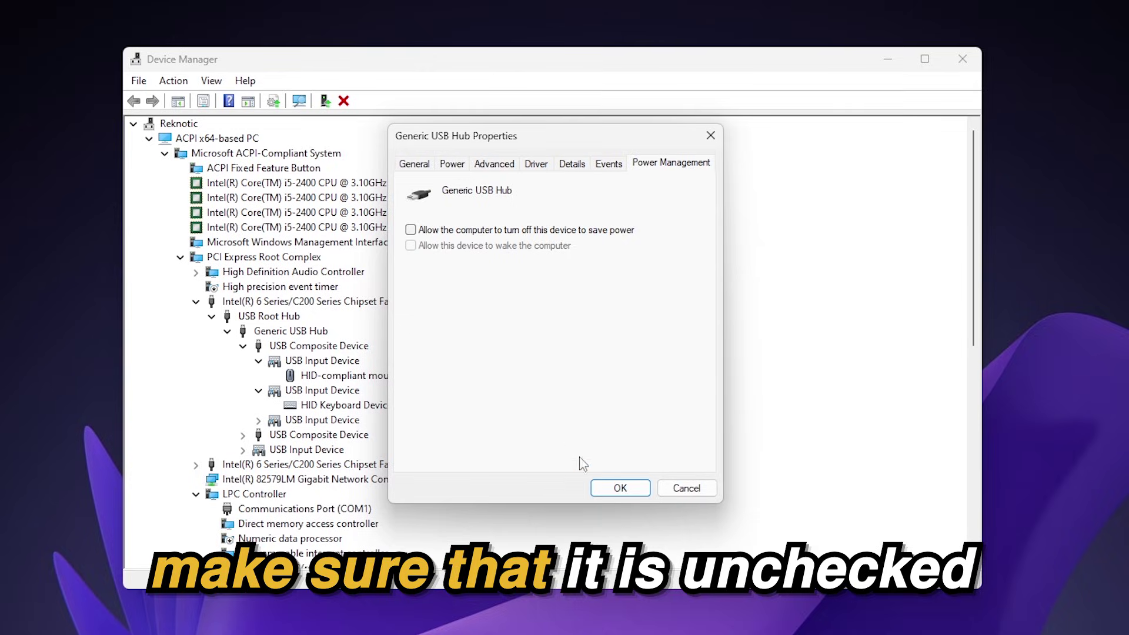
click(607, 488)
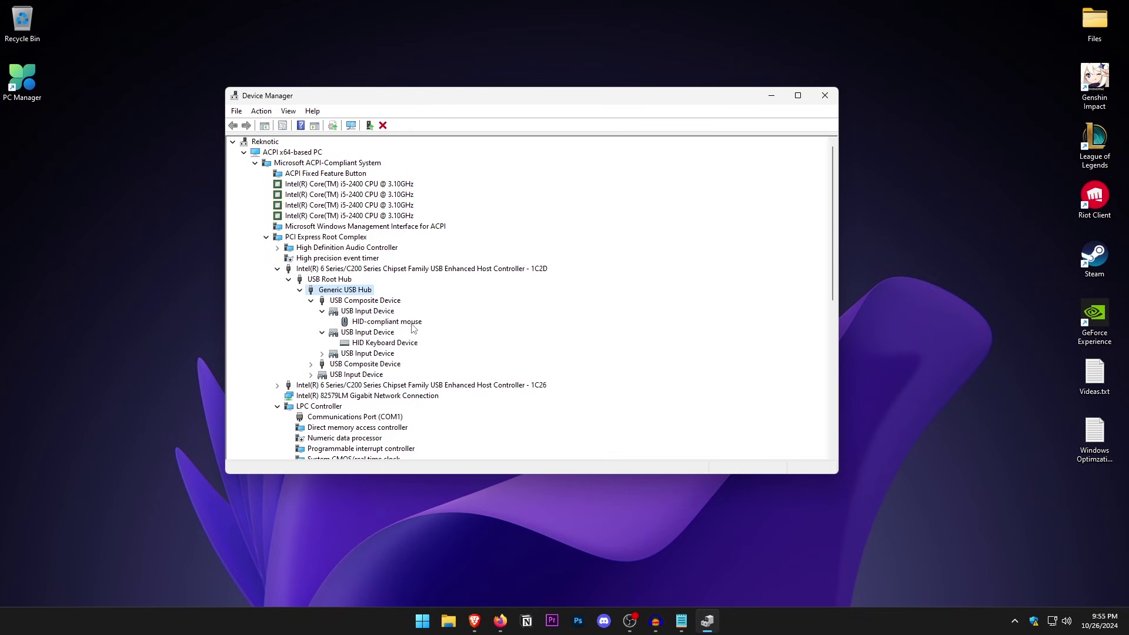
Step: Verify the mouse and keyboard power-saving options stay unchecked, then close Device Manager
right_click(414, 328)
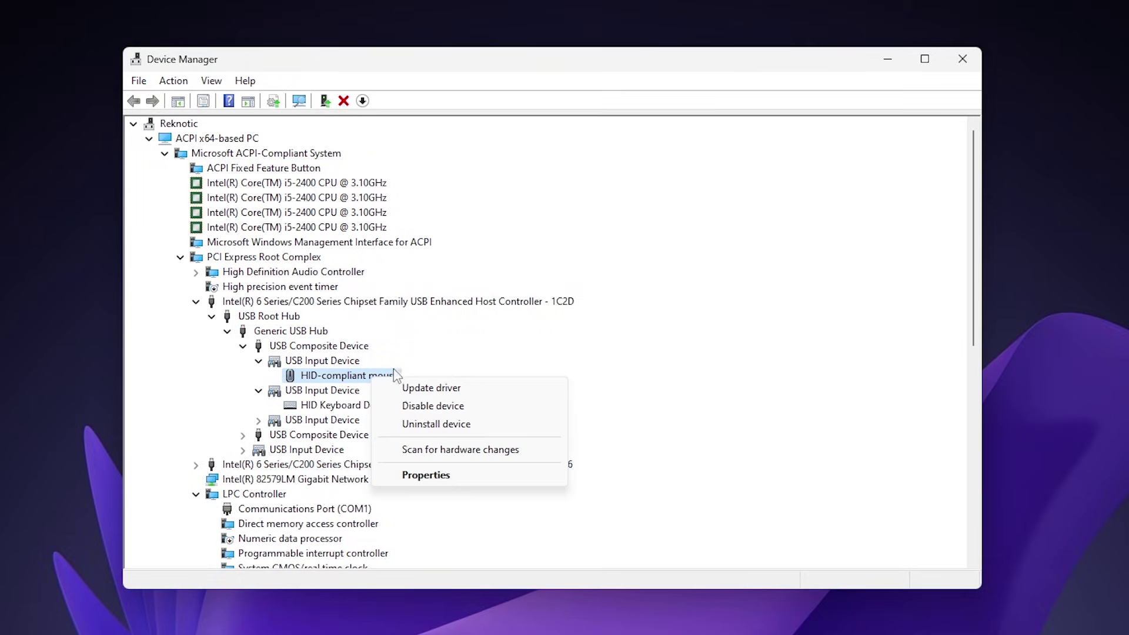
click(456, 388)
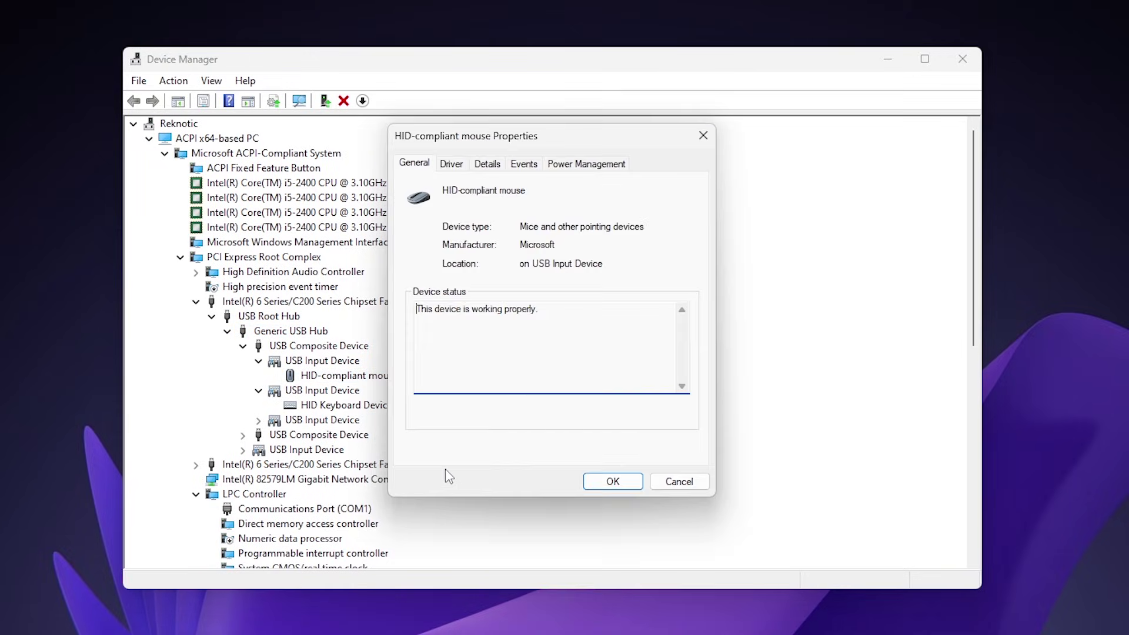
click(591, 164)
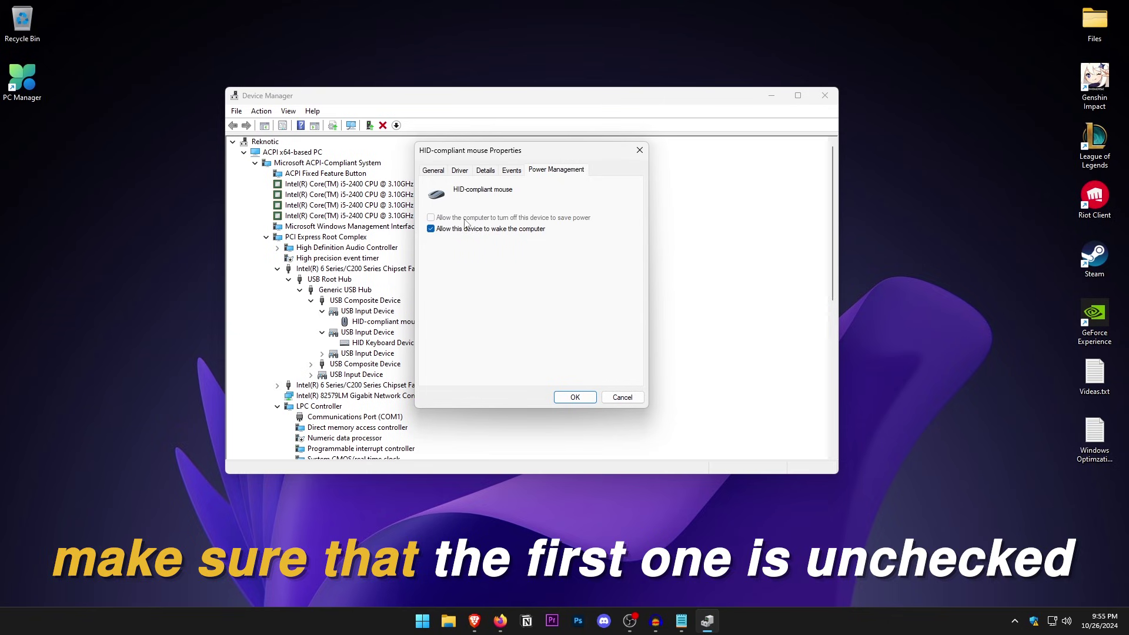
click(574, 397)
right_click(388, 343)
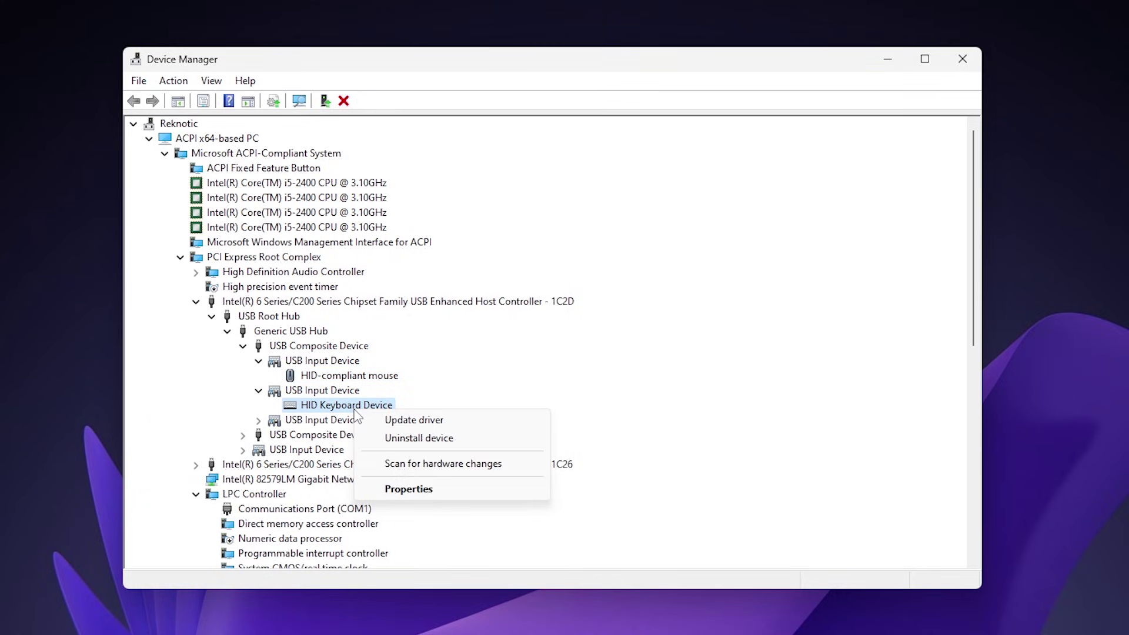
click(418, 491)
click(586, 163)
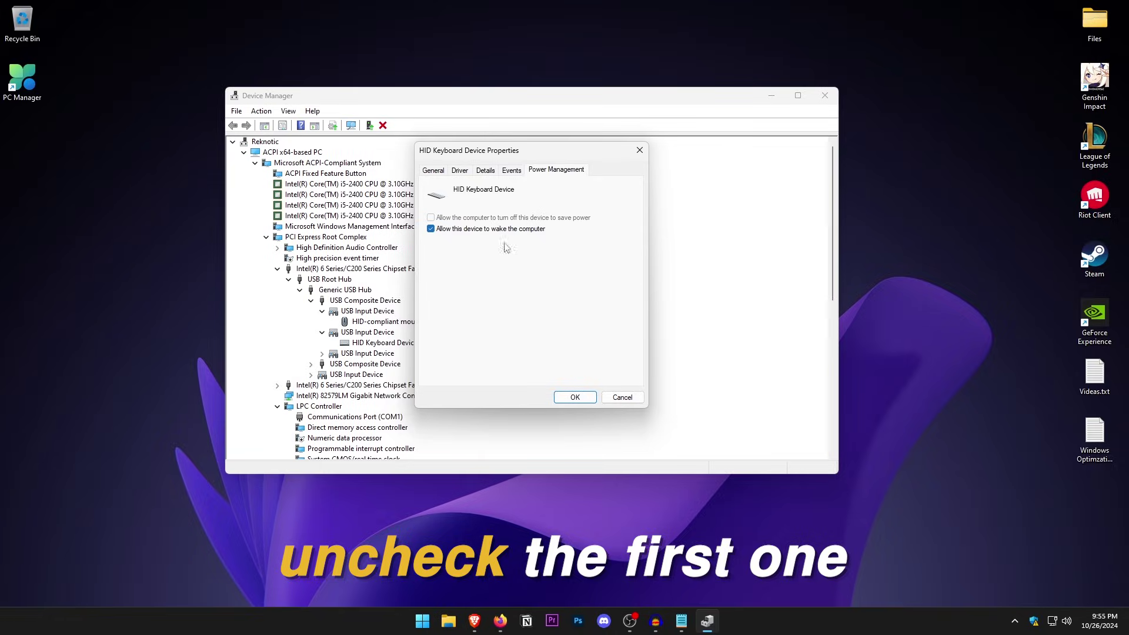
click(576, 398)
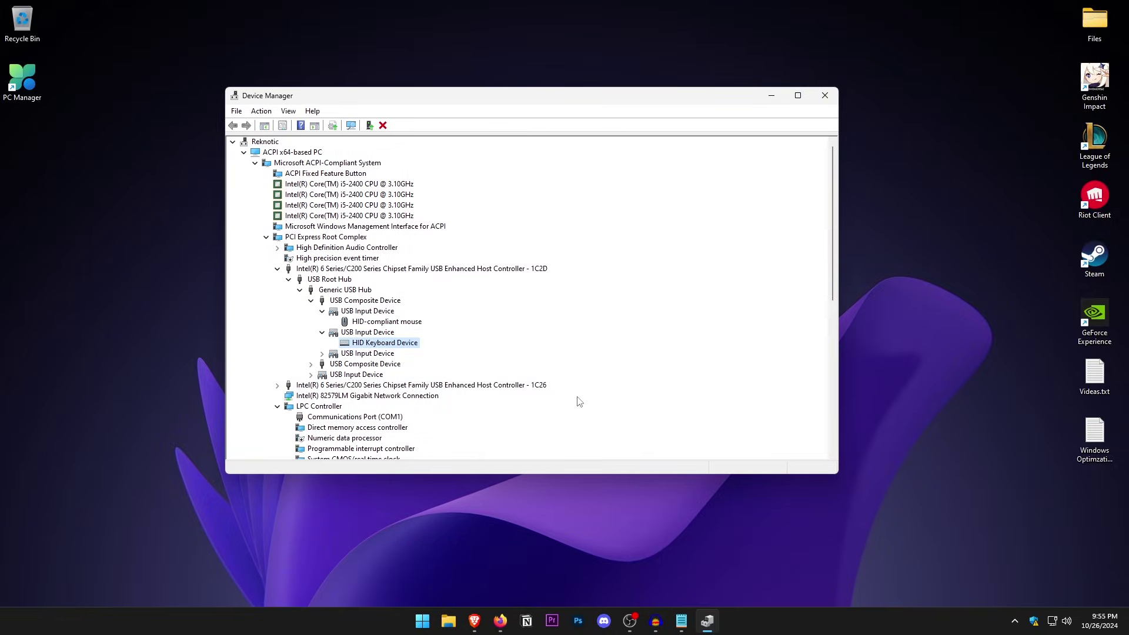
click(819, 101)
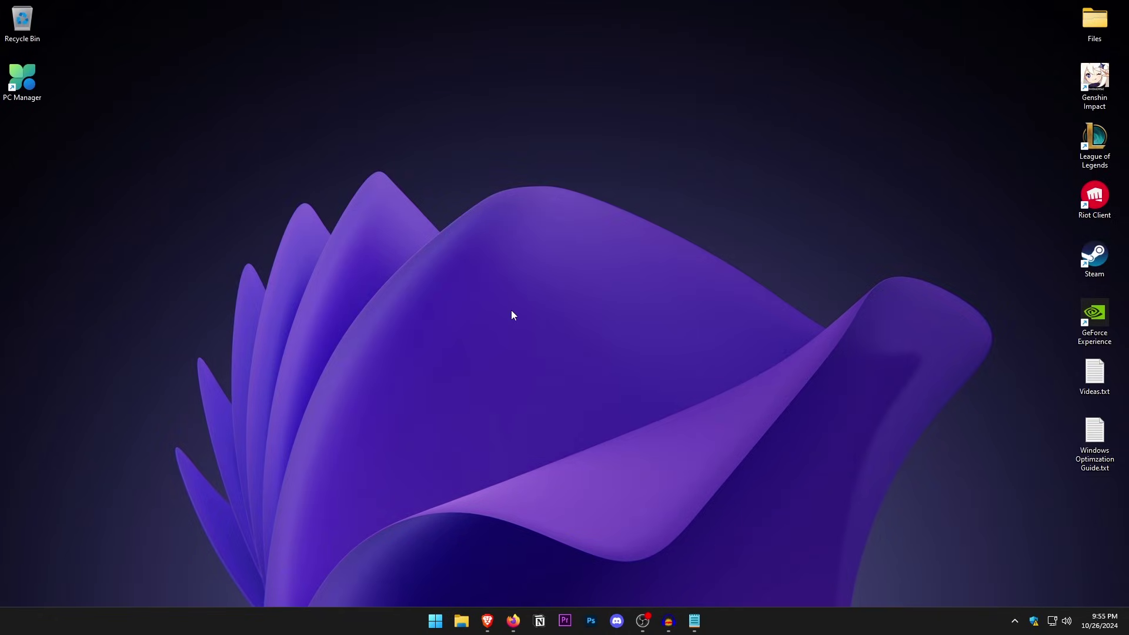
Step: Launch System Configuration by searching msconfig in Start
key(super)
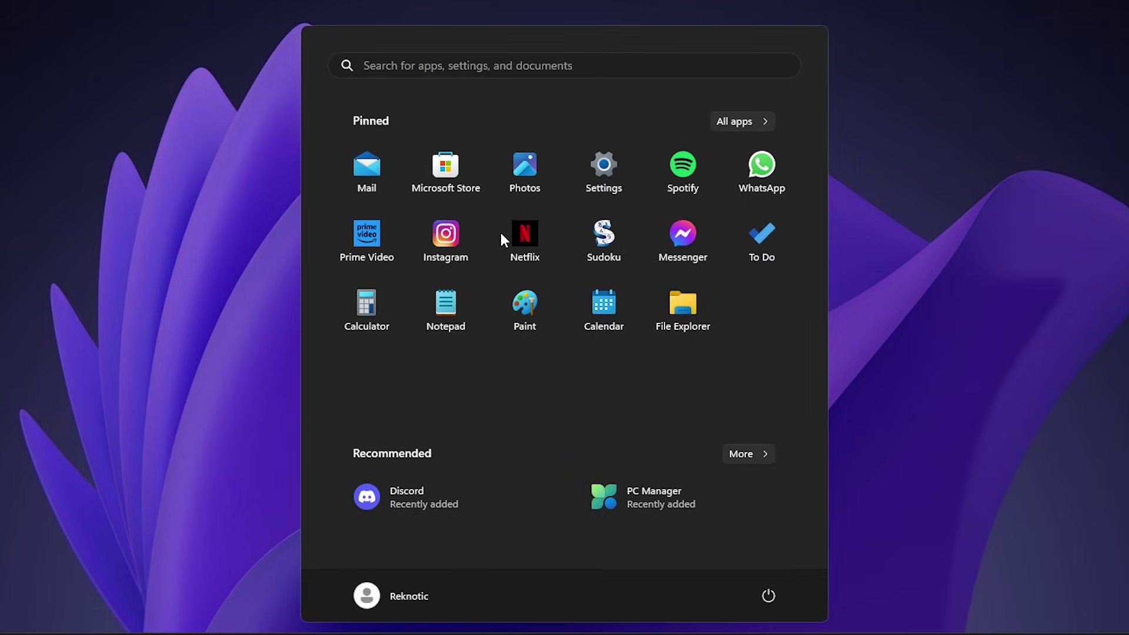
text(msconfig)
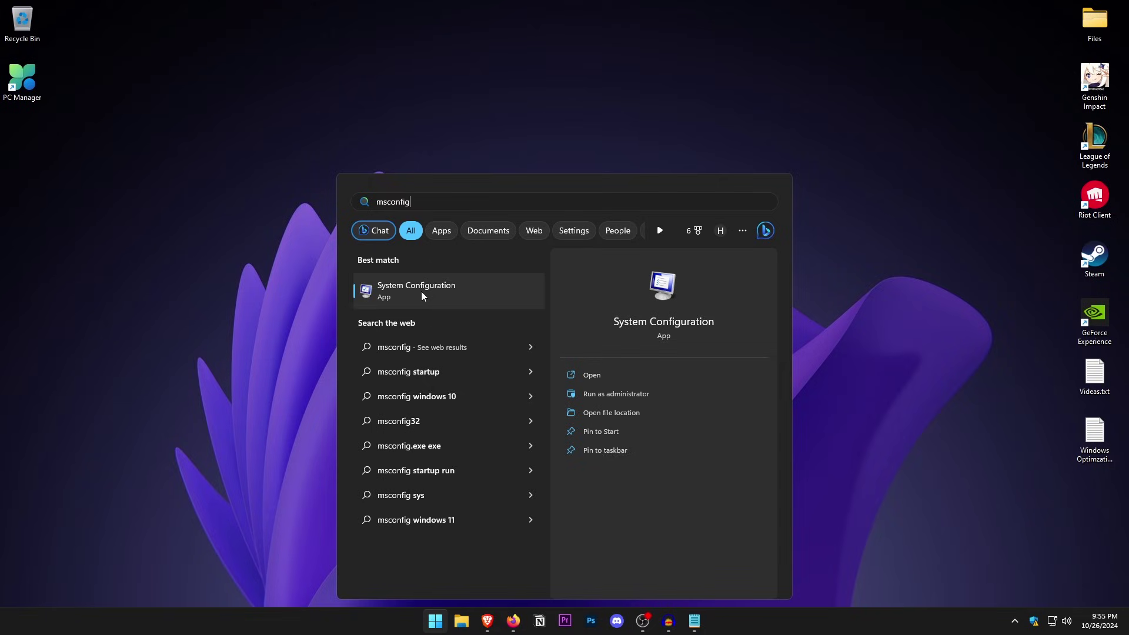
click(365, 192)
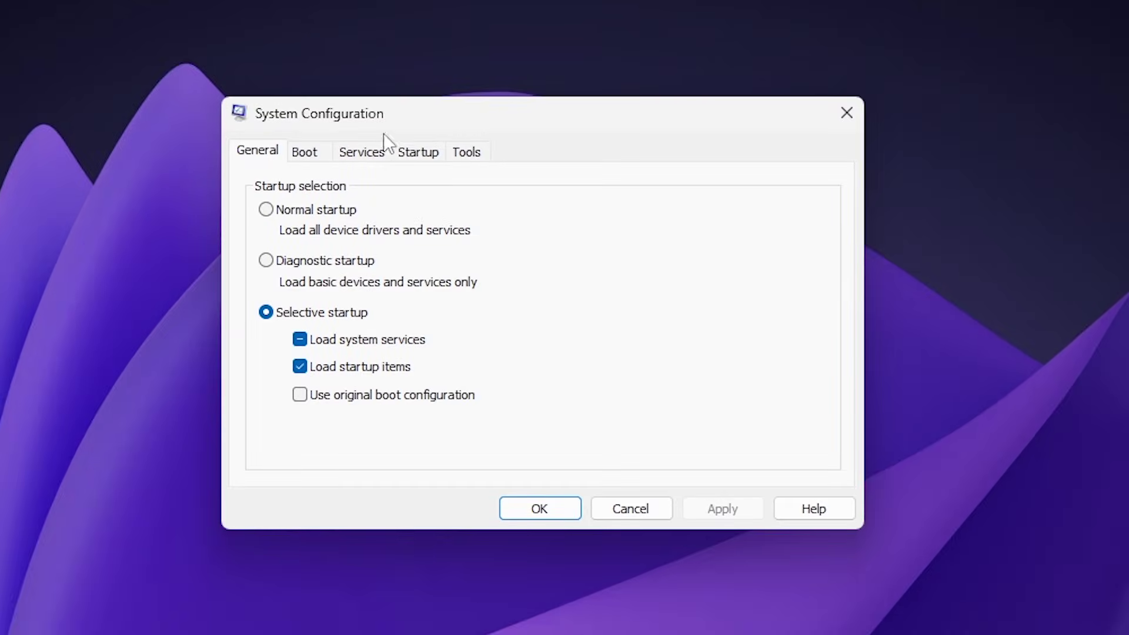
Step: Enable the Number of processors boot option set to 4 in Advanced boot options
click(309, 153)
click(329, 307)
click(389, 159)
click(379, 158)
click(432, 182)
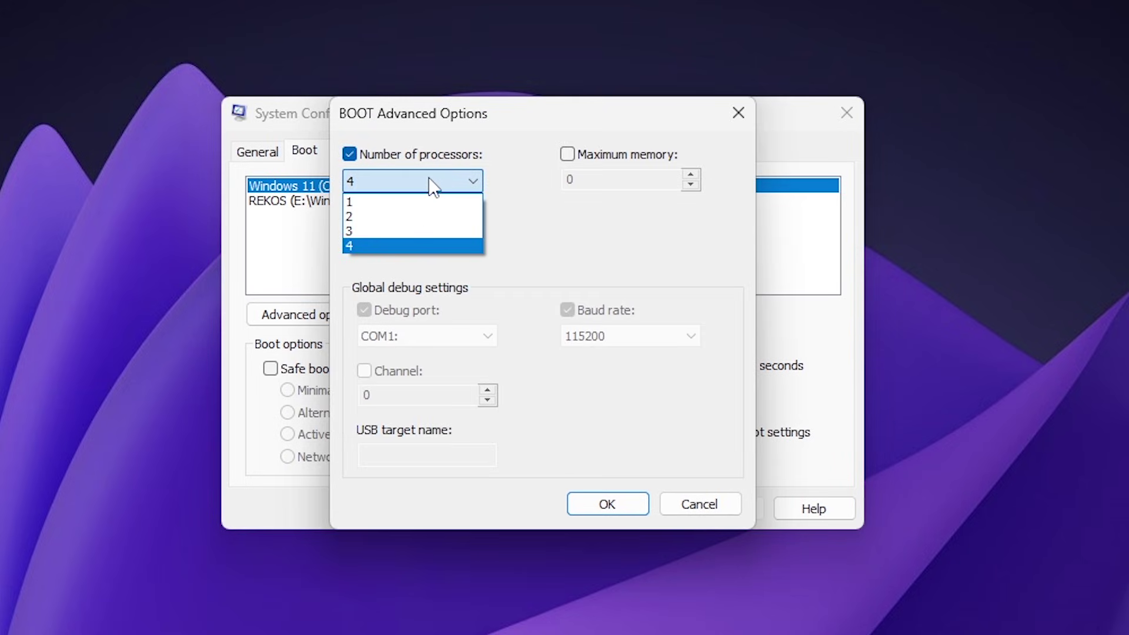
click(422, 240)
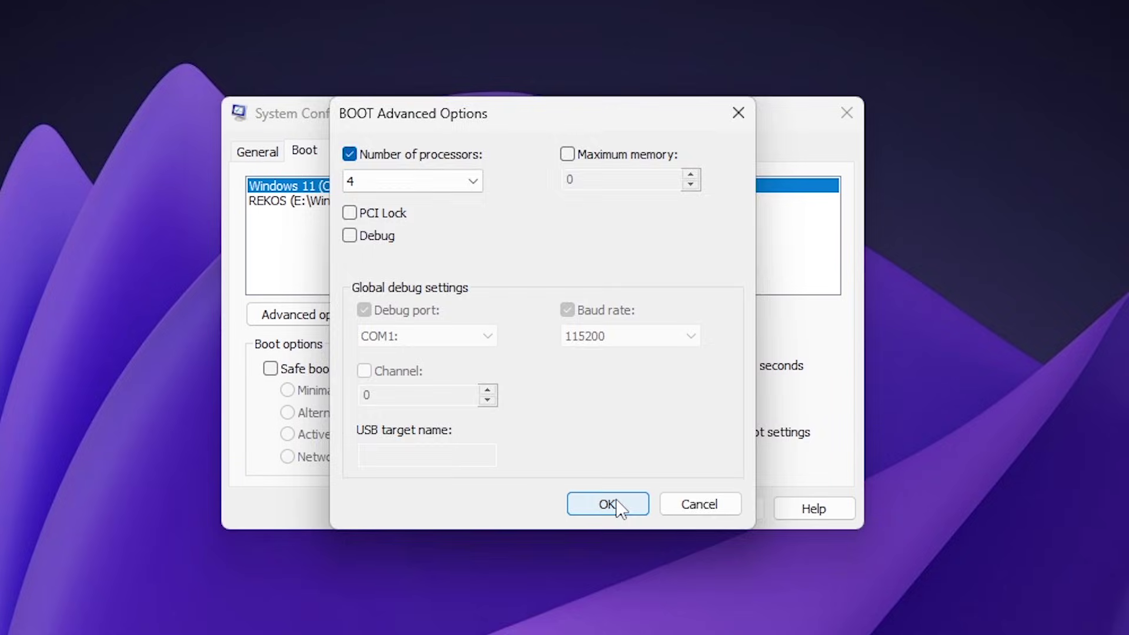
click(603, 401)
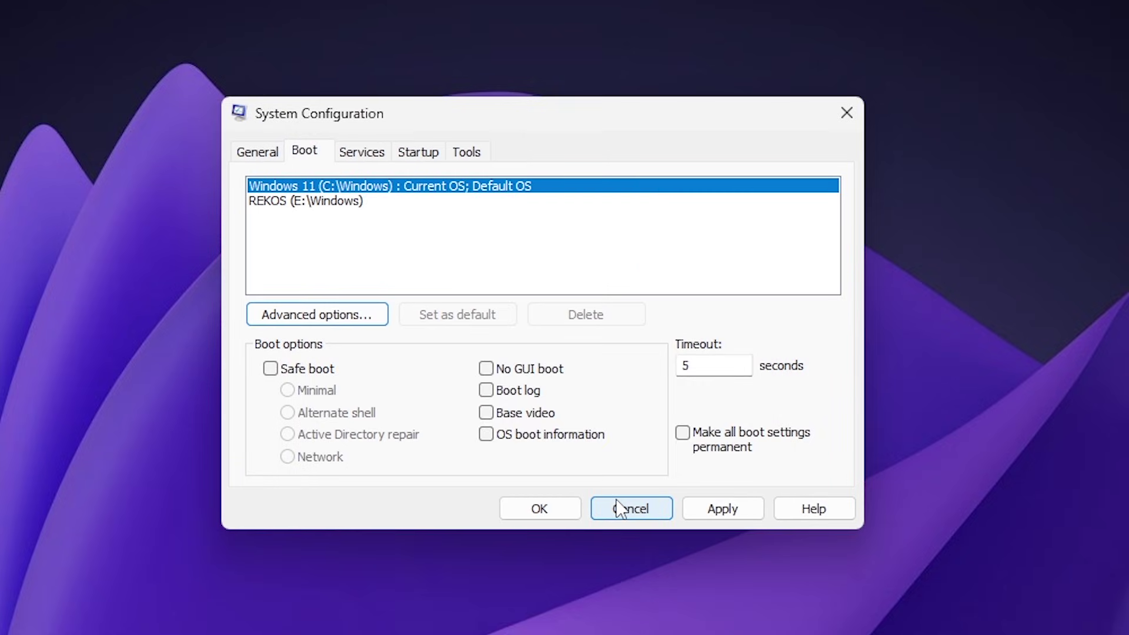
click(373, 159)
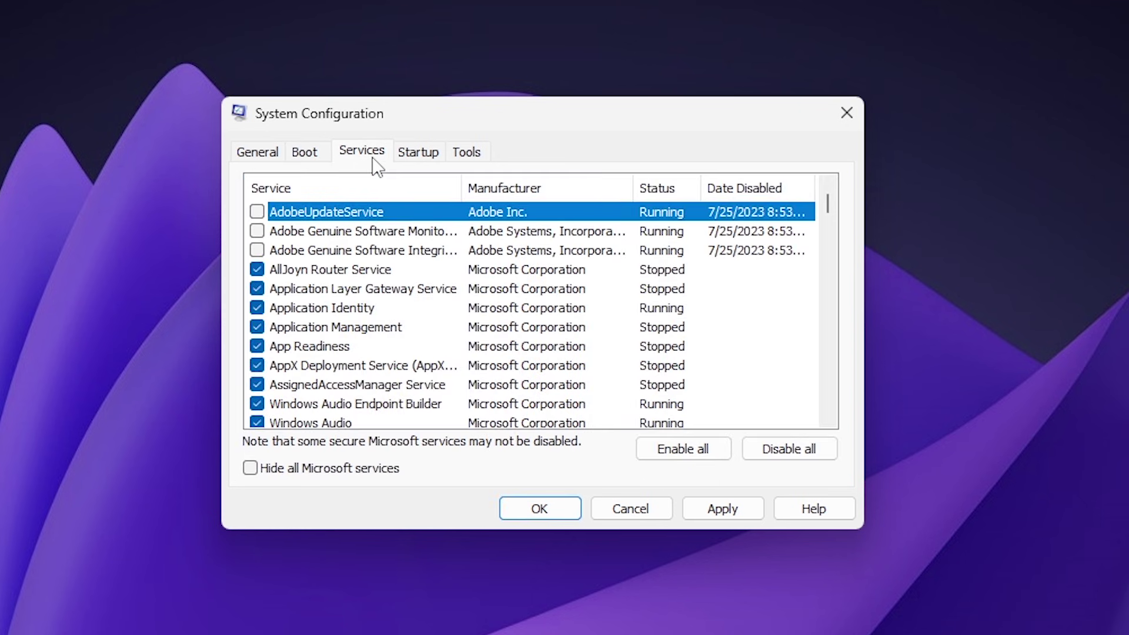
Step: Hide all Microsoft services and review the remaining third-party services, including NVIDIA FrameView SDK
click(274, 474)
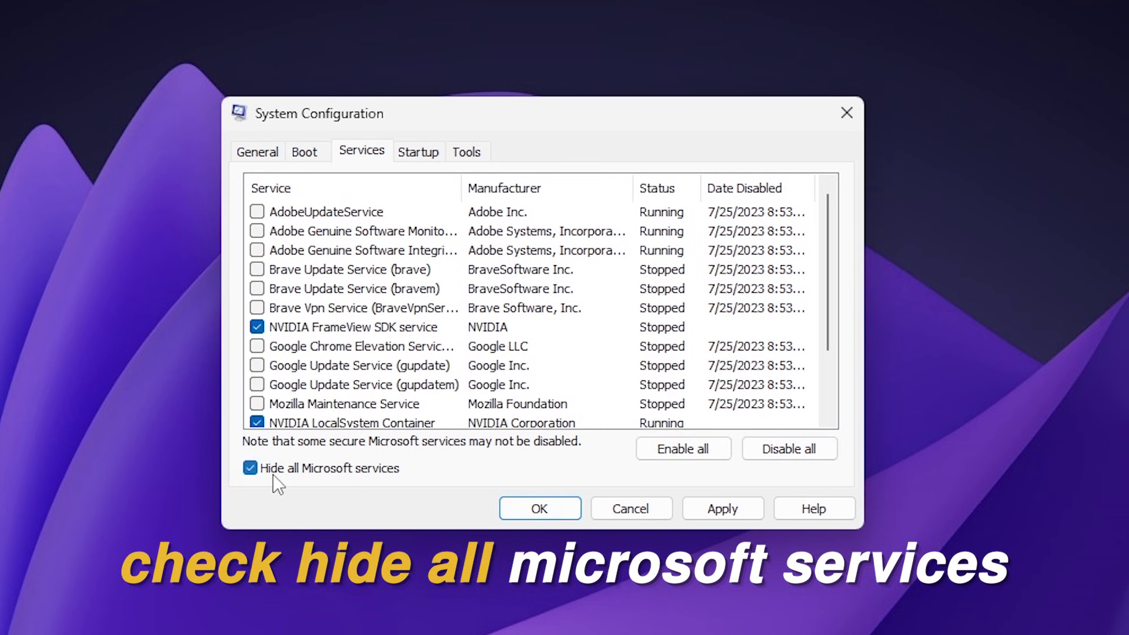
scroll(379, 317, down, 2)
scroll(379, 317, up, 2)
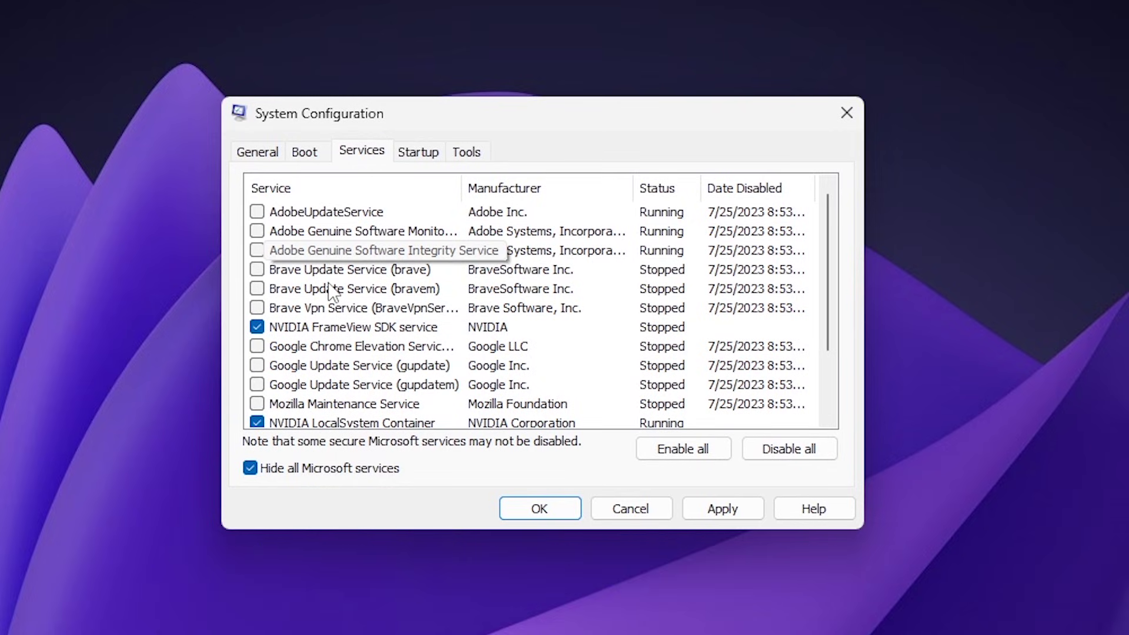
scroll(340, 338, down, 1)
scroll(340, 339, down, 1)
scroll(466, 386, up, 2)
scroll(467, 386, down, 2)
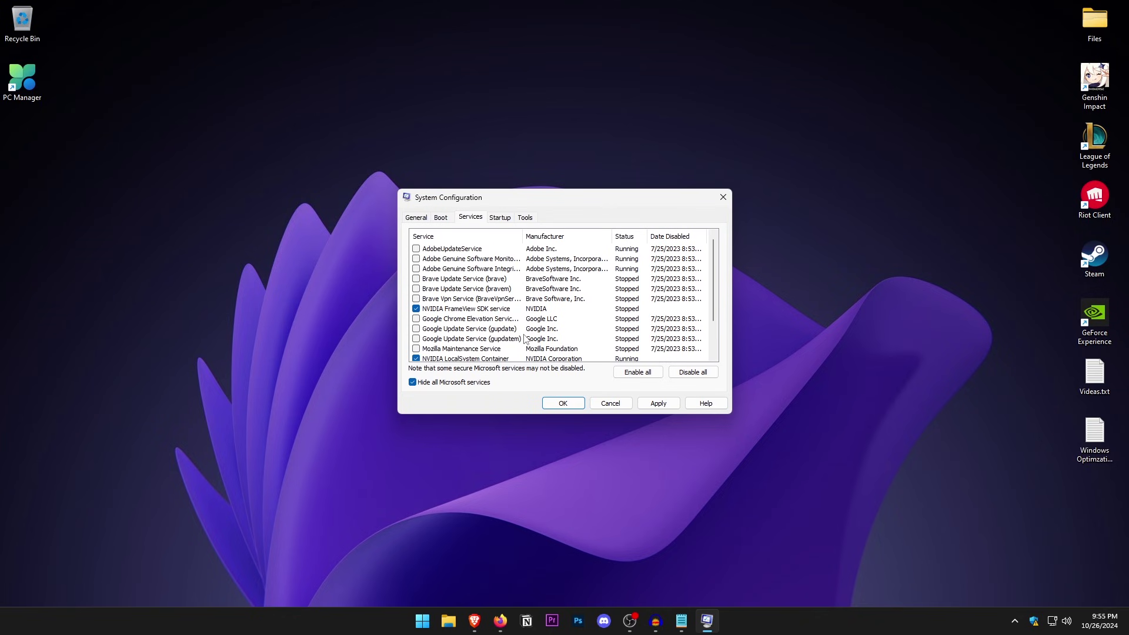
click(479, 268)
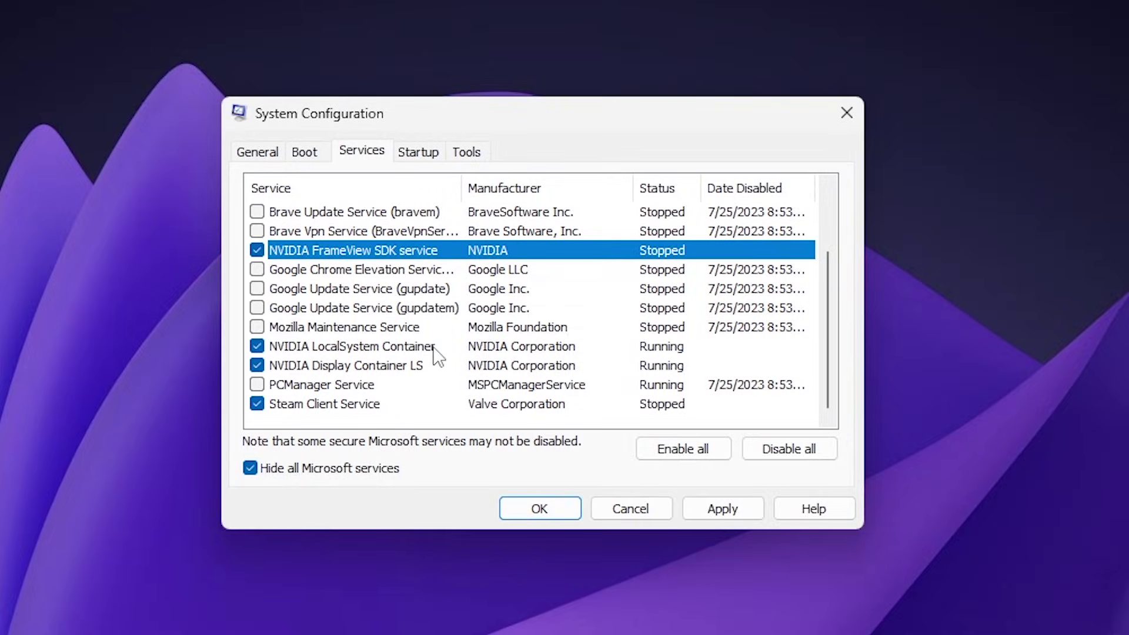
Step: Open Task Manager's startup apps from the Startup tab
scroll(391, 347, up, 2)
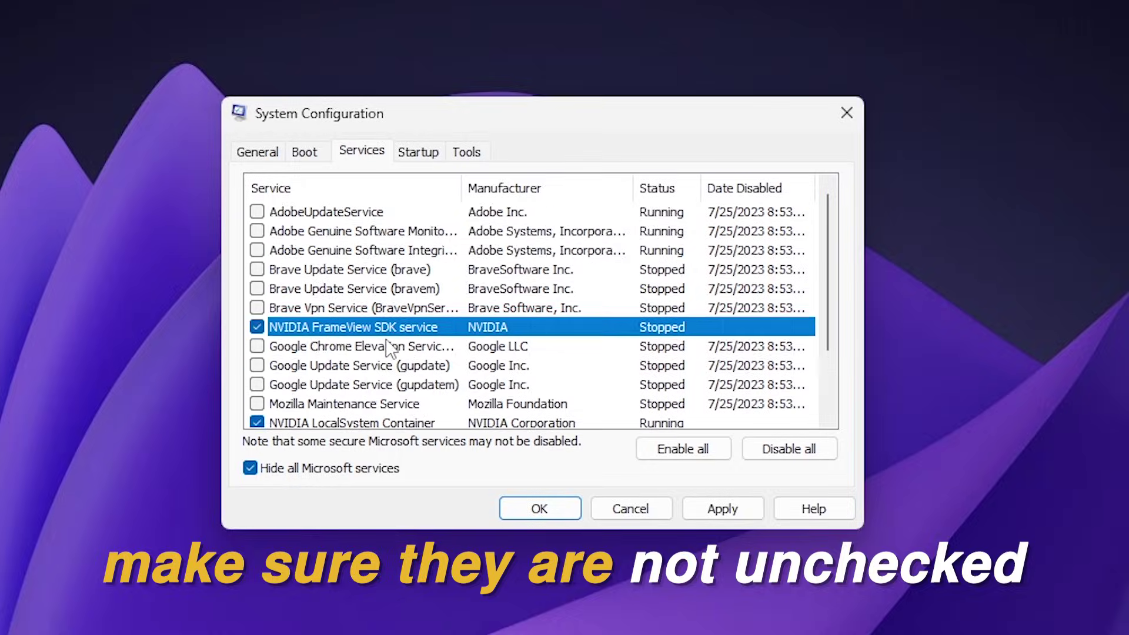
click(428, 154)
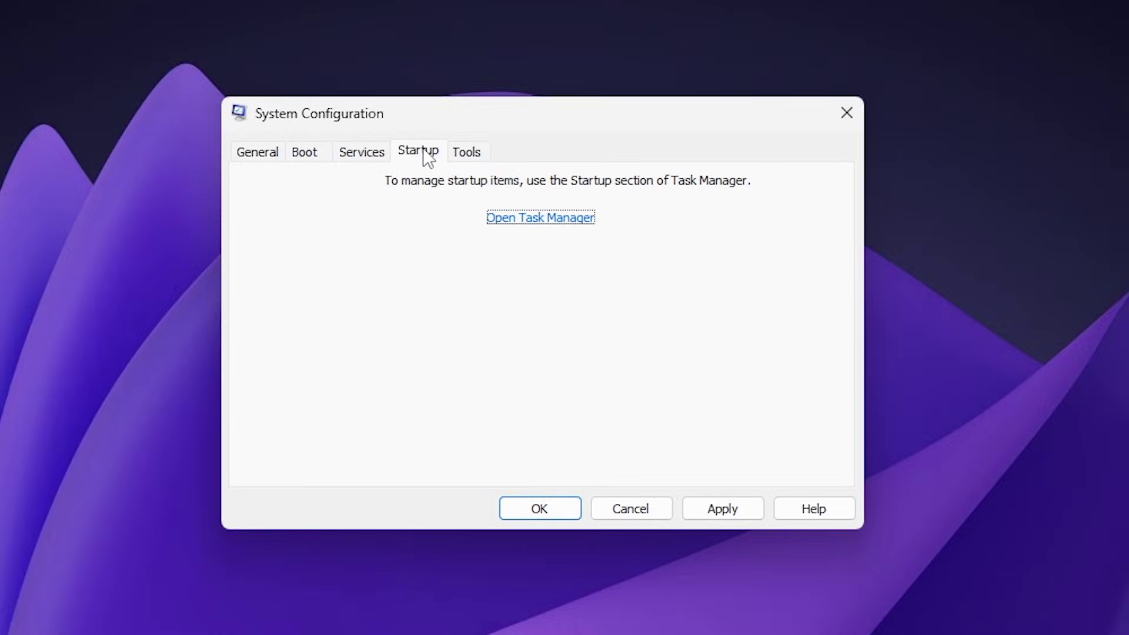
click(560, 220)
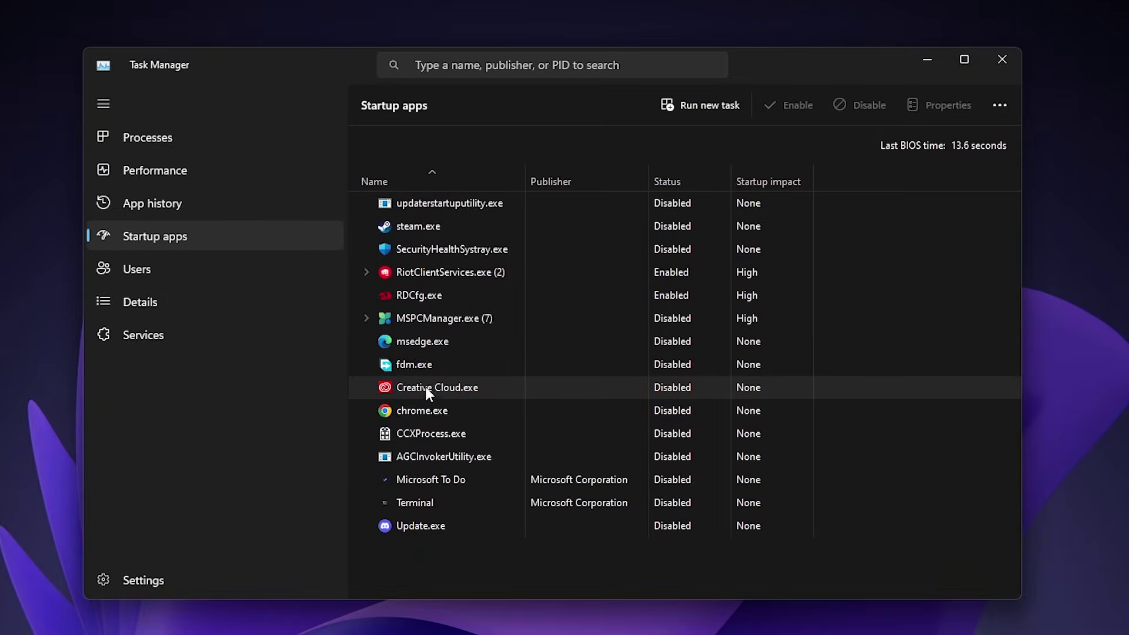
Step: Review the Creative Cloud.exe and RiotClientServices.exe startup entries, then close Task Manager
right_click(425, 390)
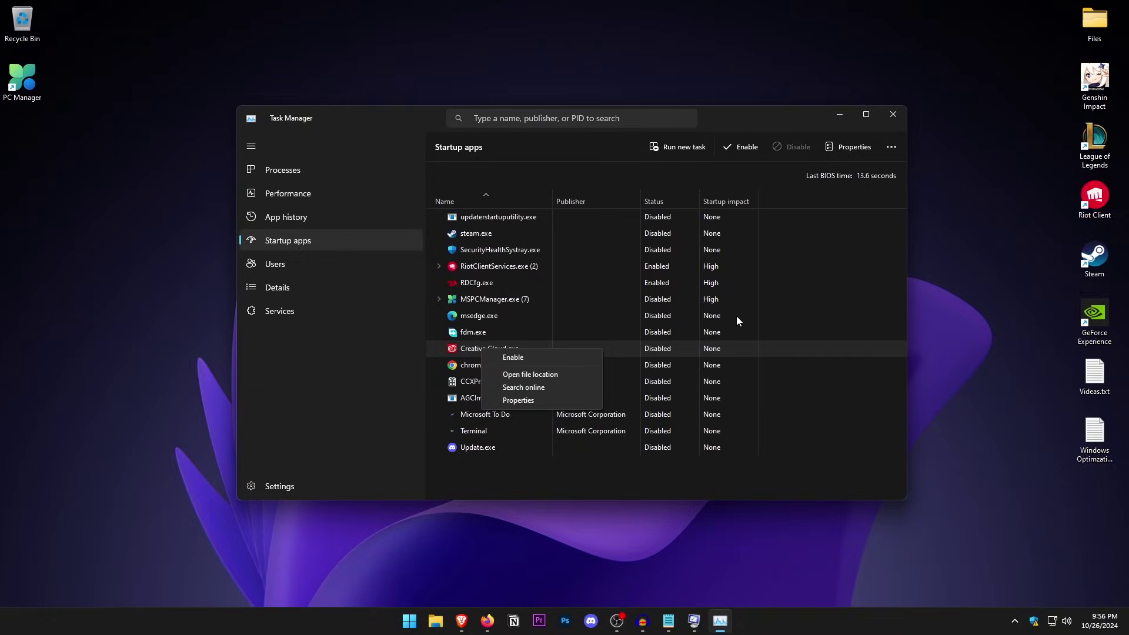
click(638, 273)
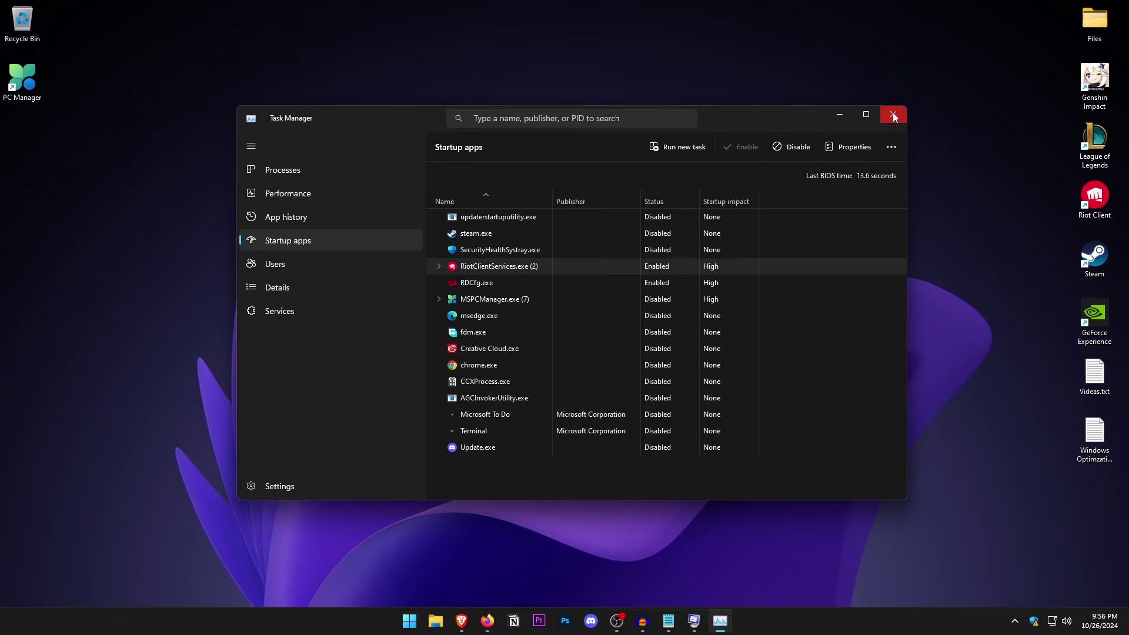
click(895, 116)
Step: Apply the System Configuration changes and exit without restarting
click(655, 405)
click(575, 406)
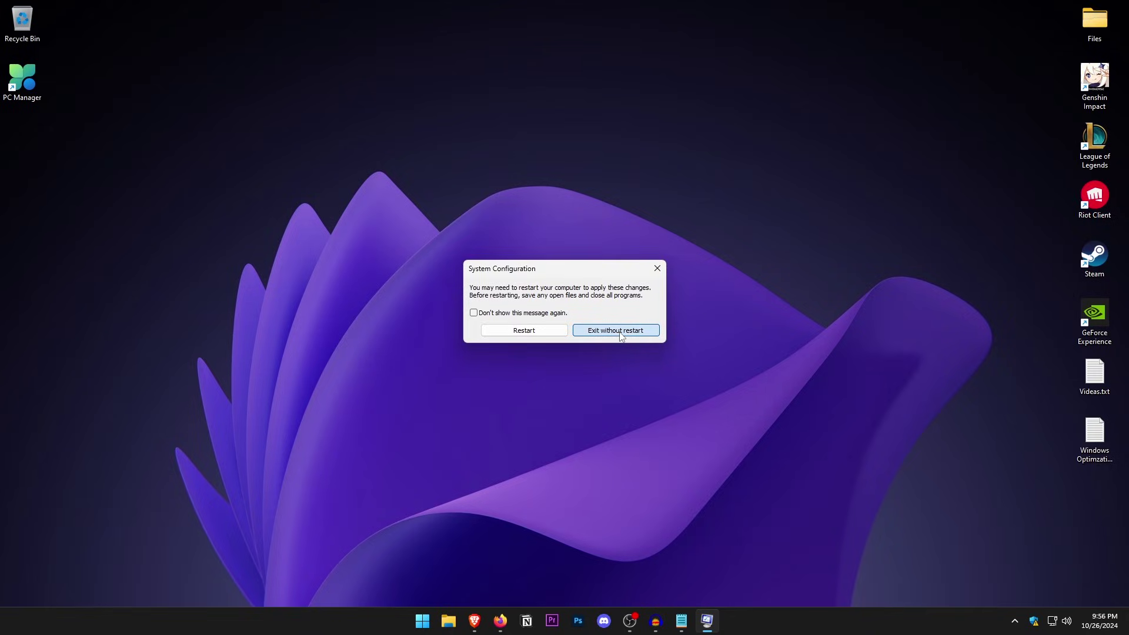
click(620, 333)
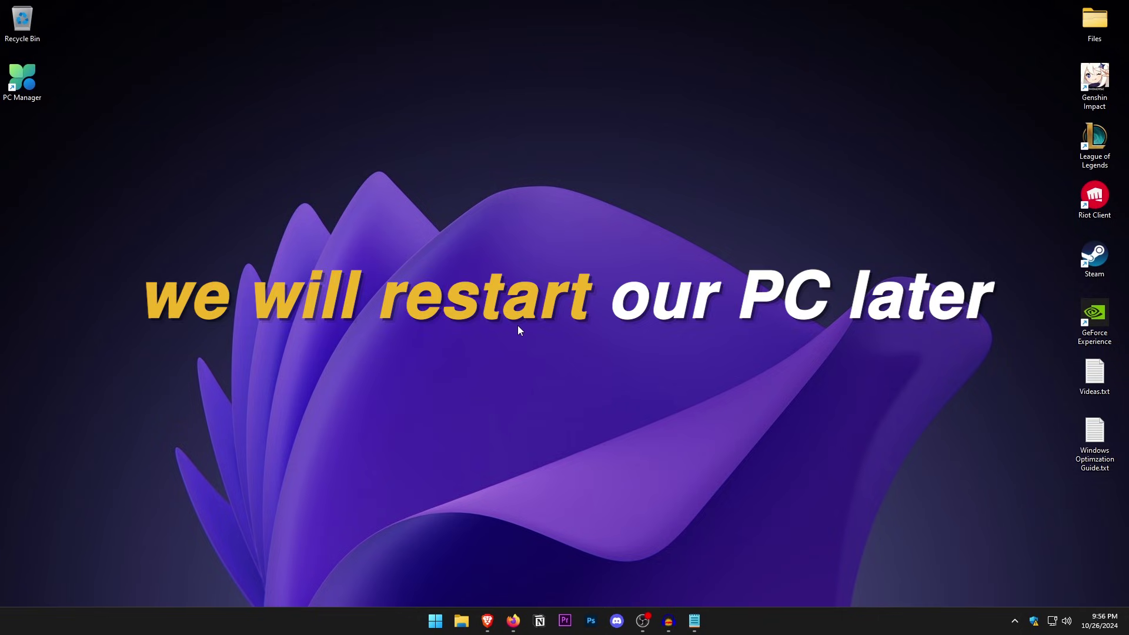
key(super)
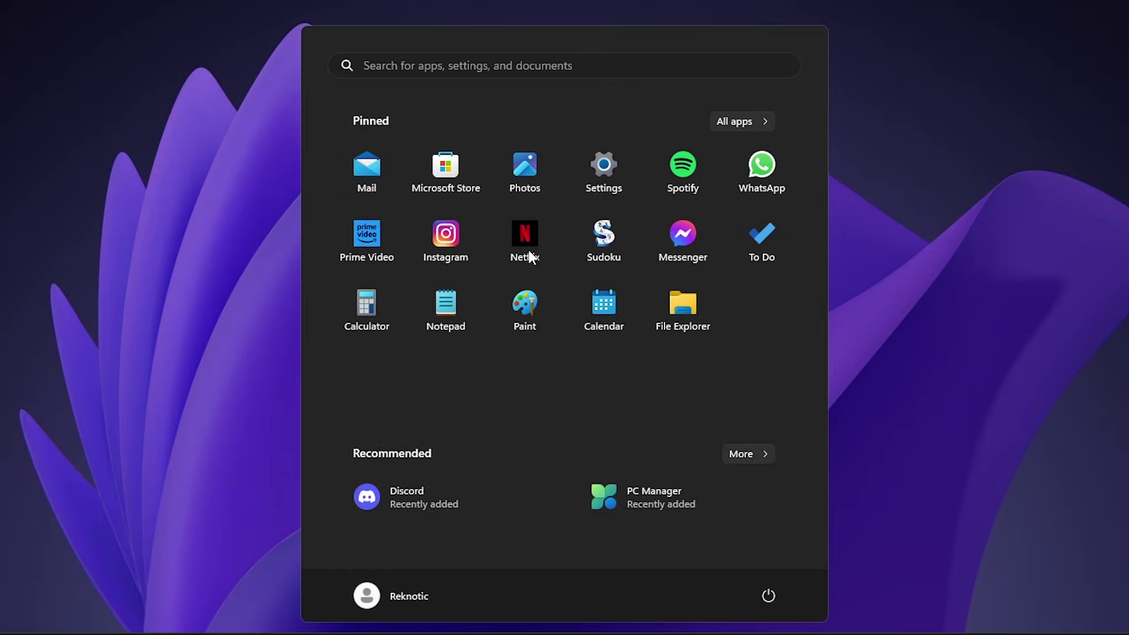
Step: Set keyboard repeat delay to Short and repeat rate to Fast, and save
text(keybo)
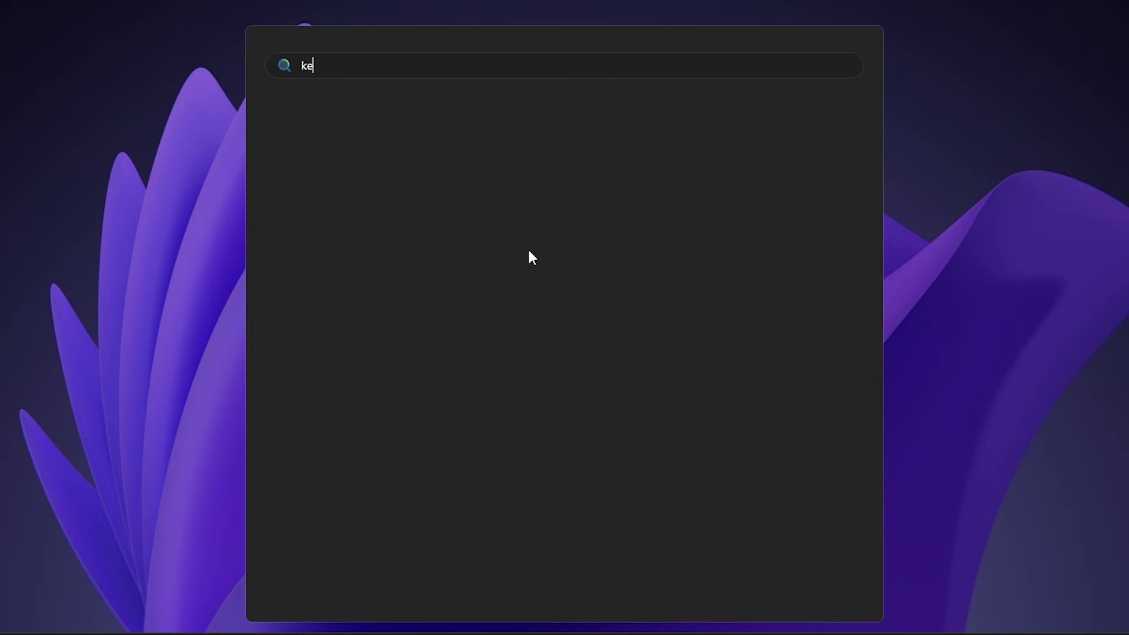
text(ard)
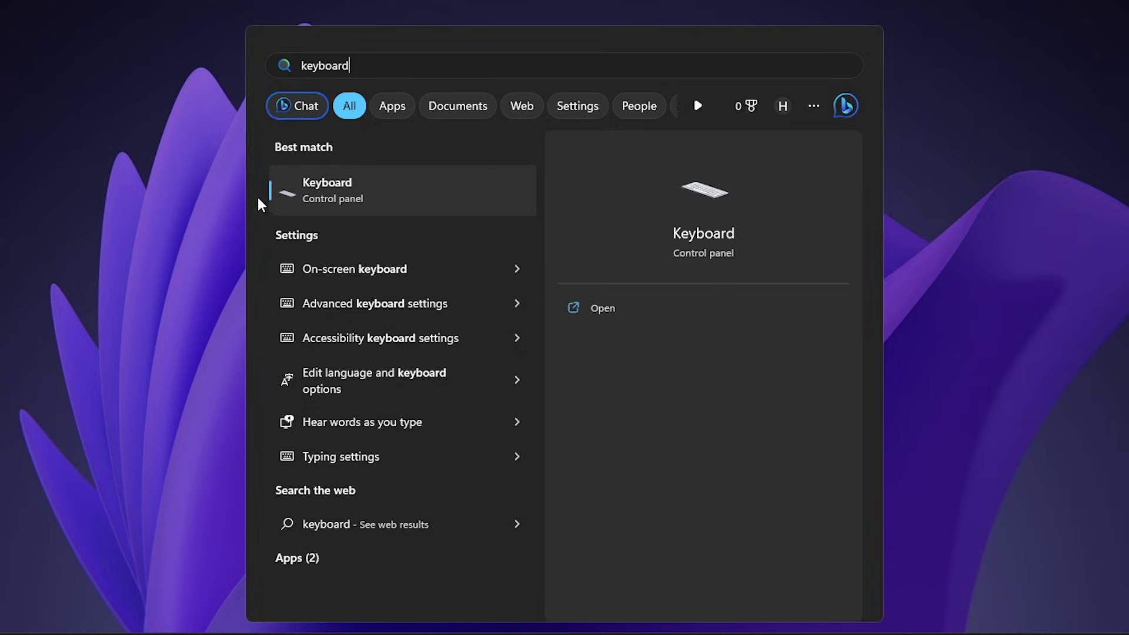
click(400, 191)
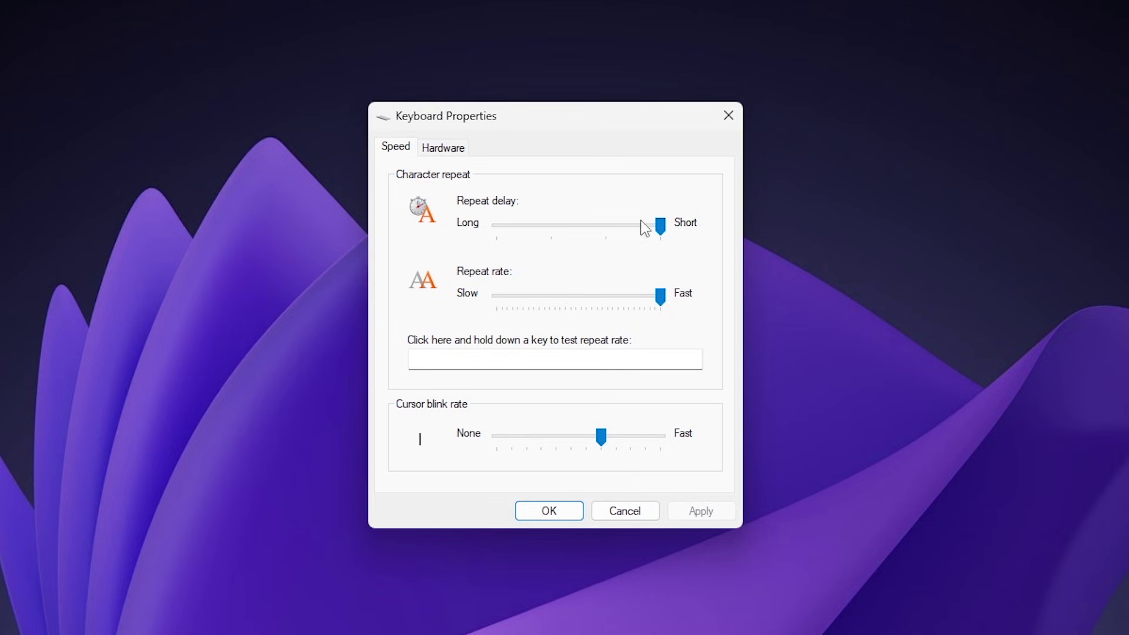
click(660, 226)
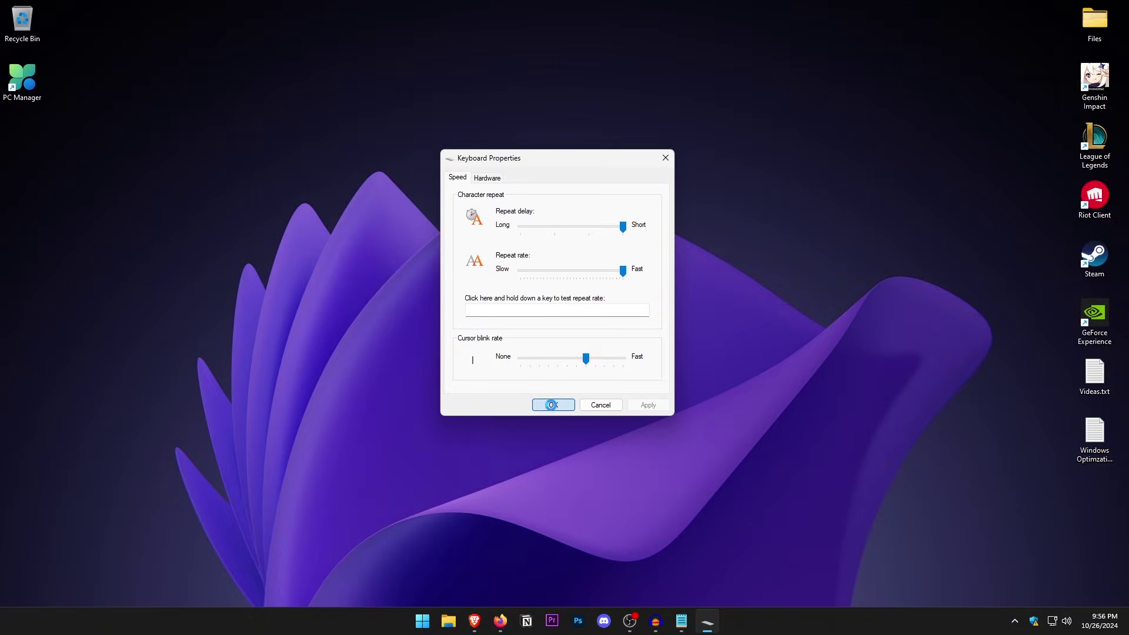
click(548, 510)
key(super)
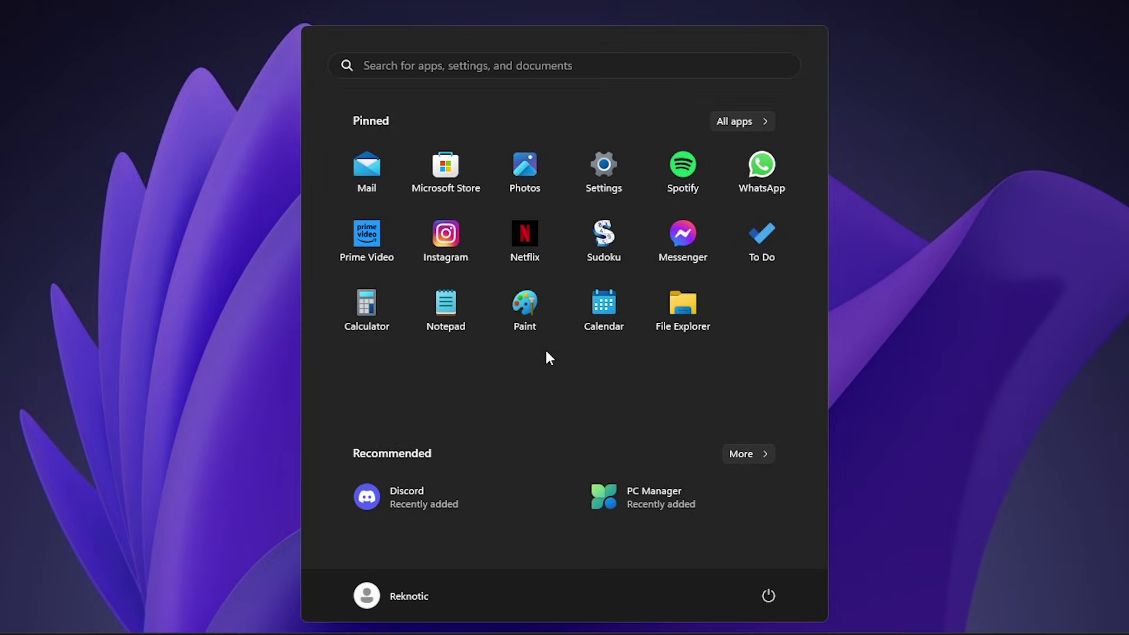
Step: Turn off Enhance pointer precision in Mouse Properties, keeping pointer speed at the 6th notch, and apply
text(mouse settings)
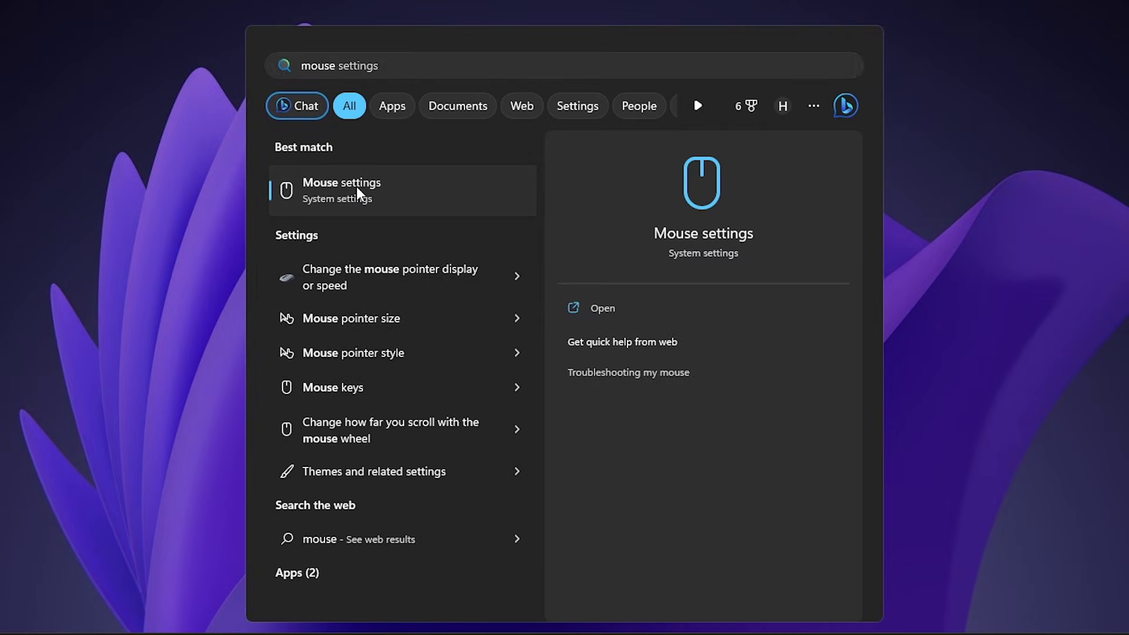
click(359, 187)
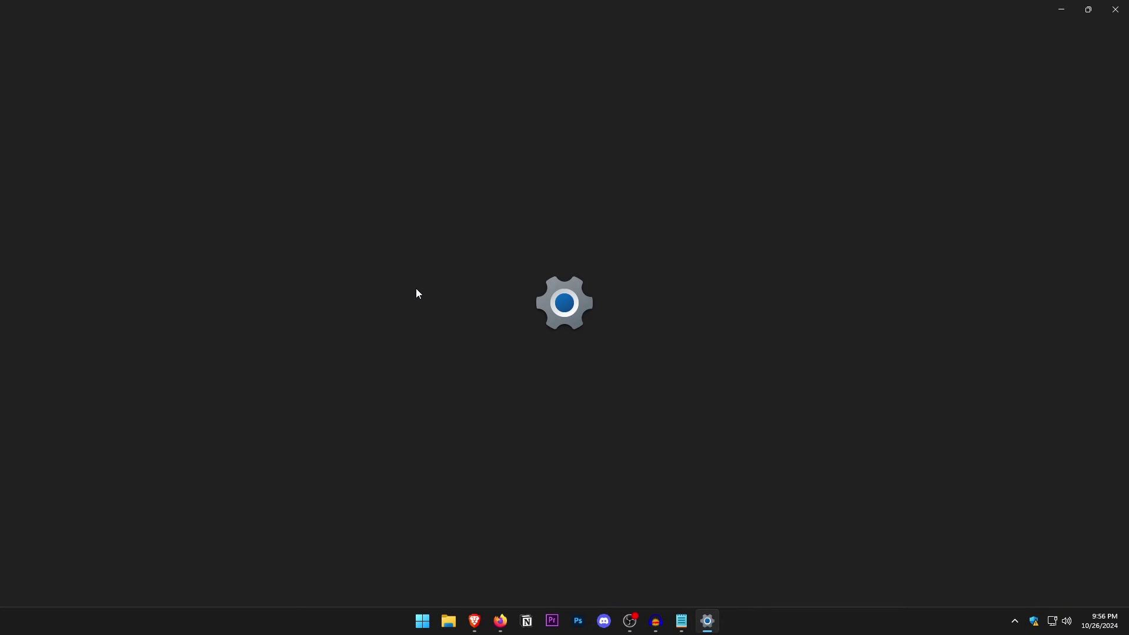
click(535, 363)
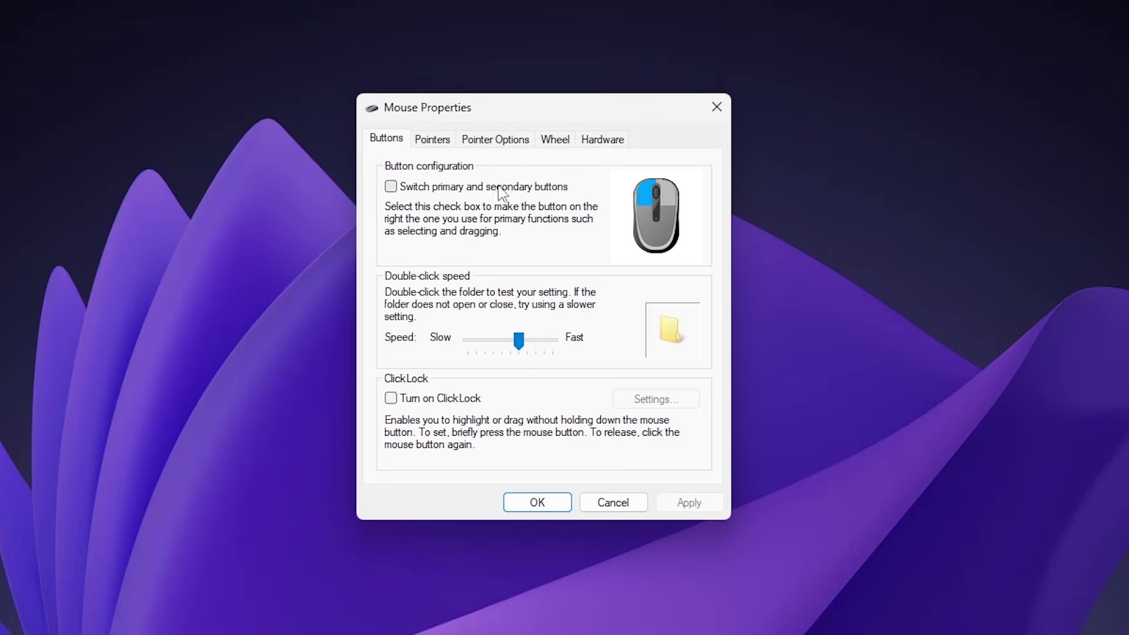
click(494, 140)
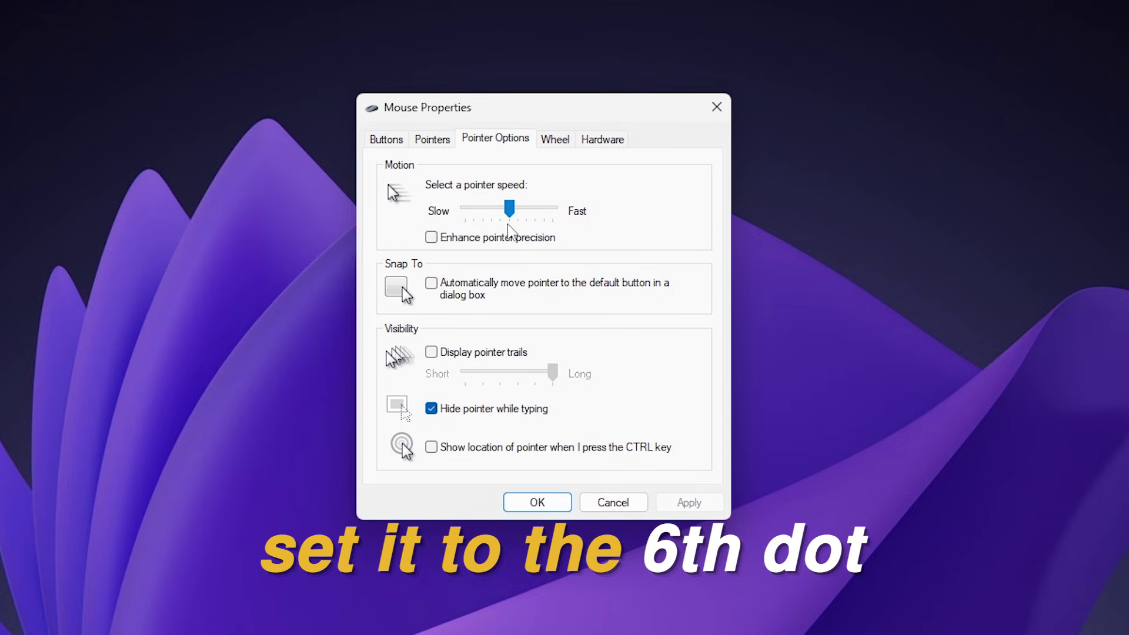
click(431, 238)
click(432, 239)
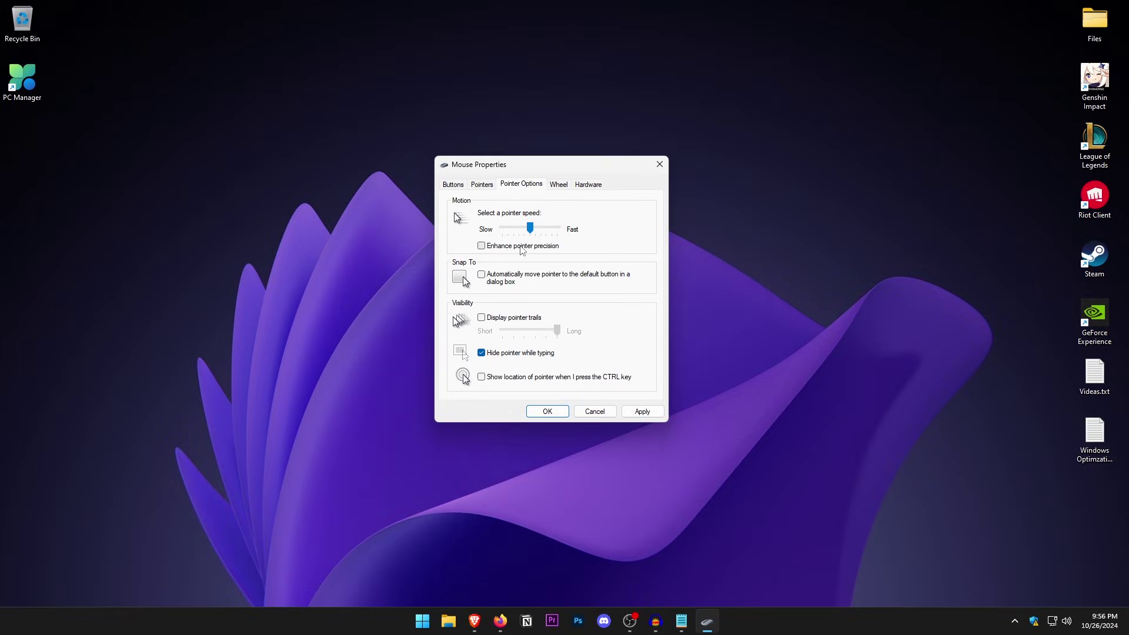
click(642, 411)
click(556, 412)
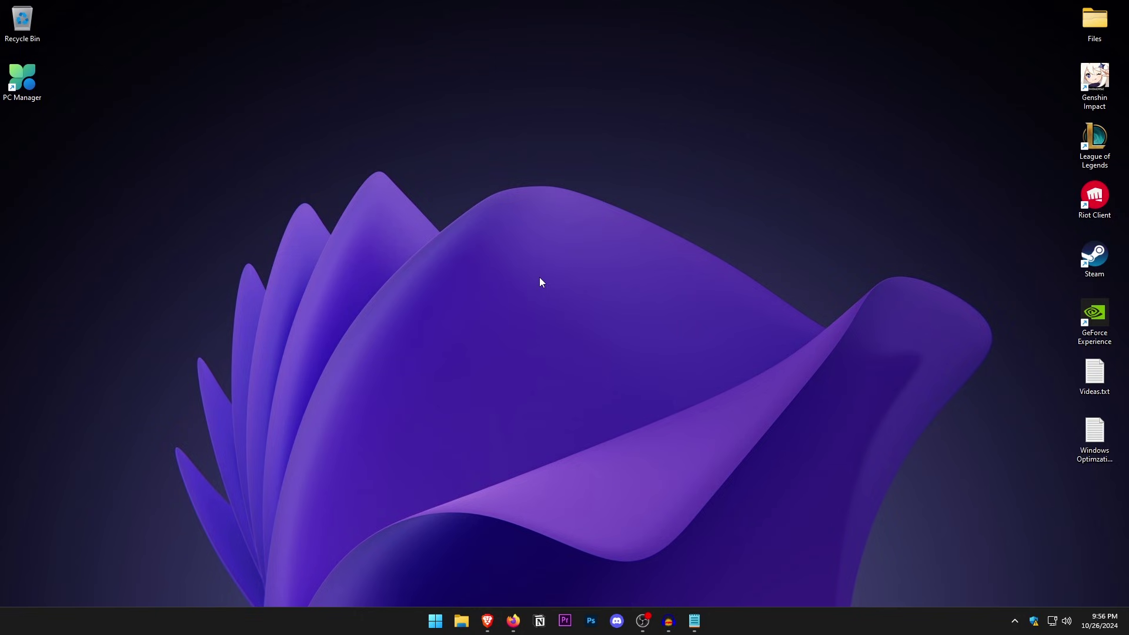
Step: Keep Performance Options on Custom visual effects with processor scheduling set to Programs, and confirm
key(super)
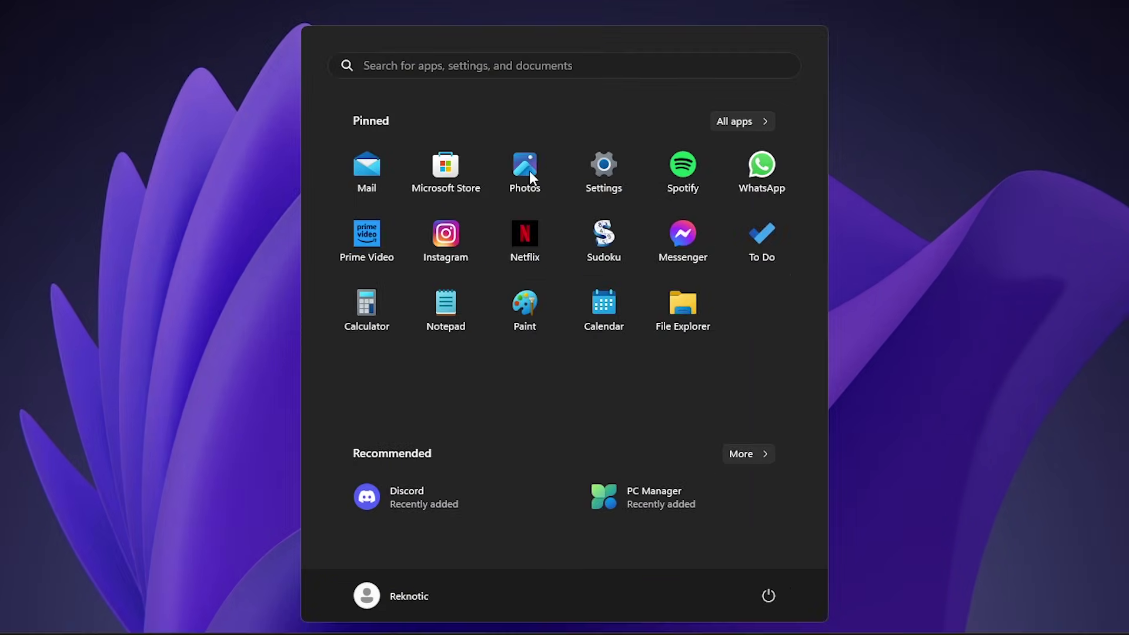
text(advan)
text(ced system se)
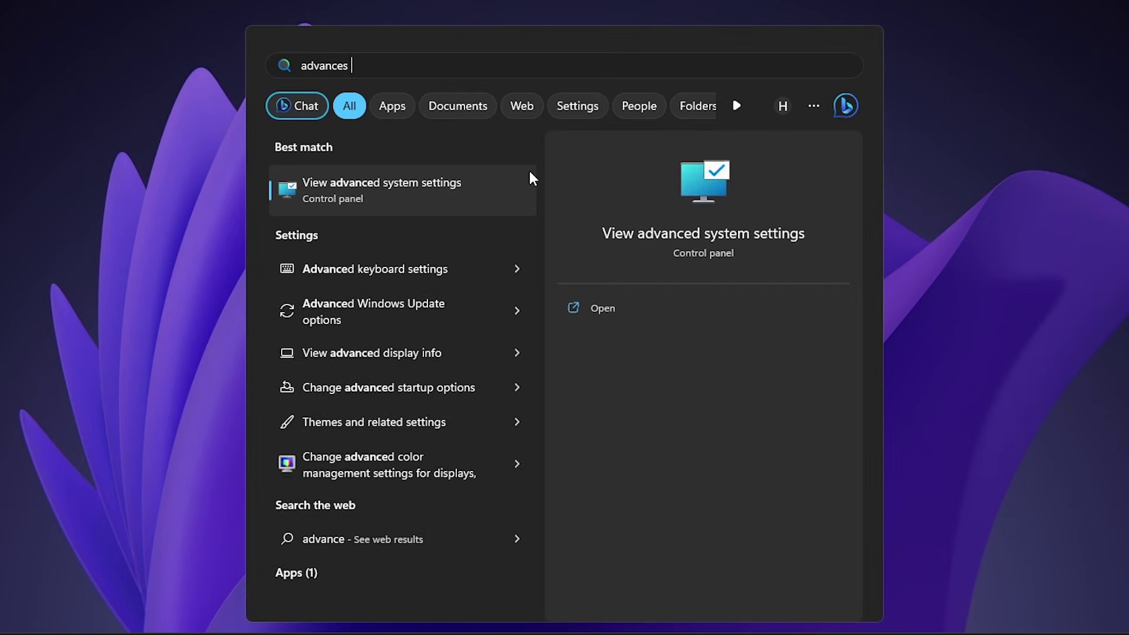
text(ttings)
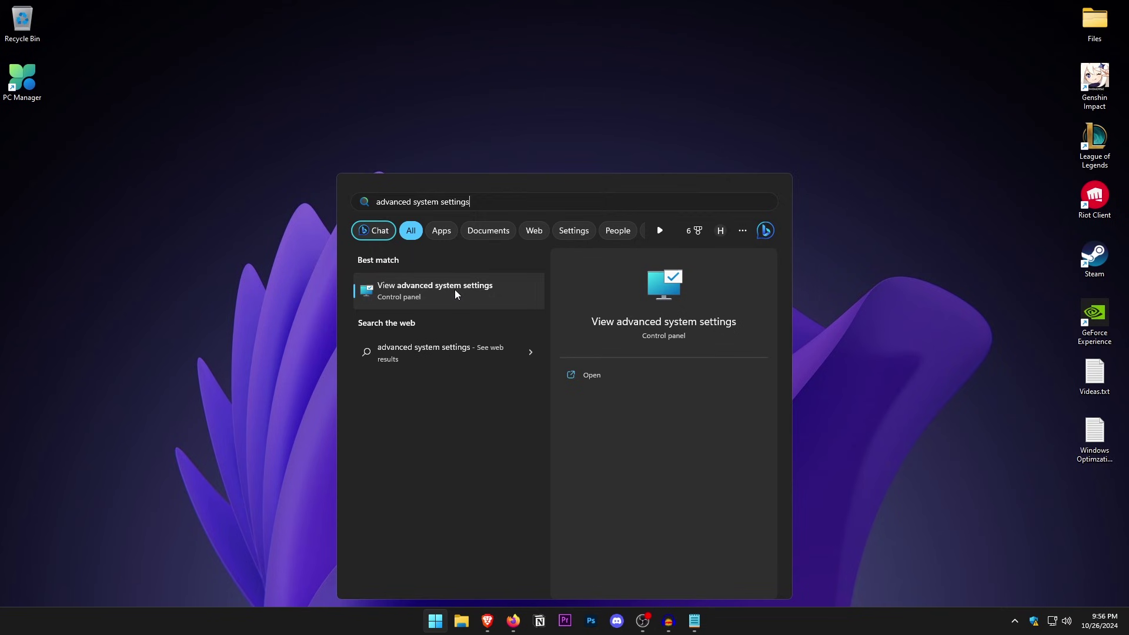
click(410, 198)
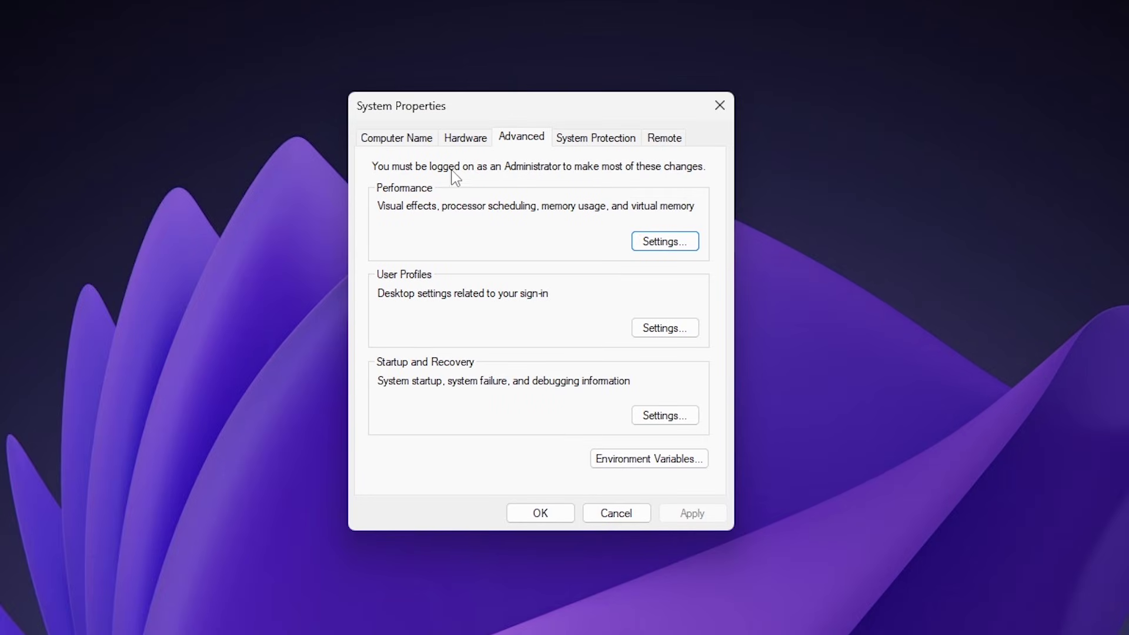
click(654, 242)
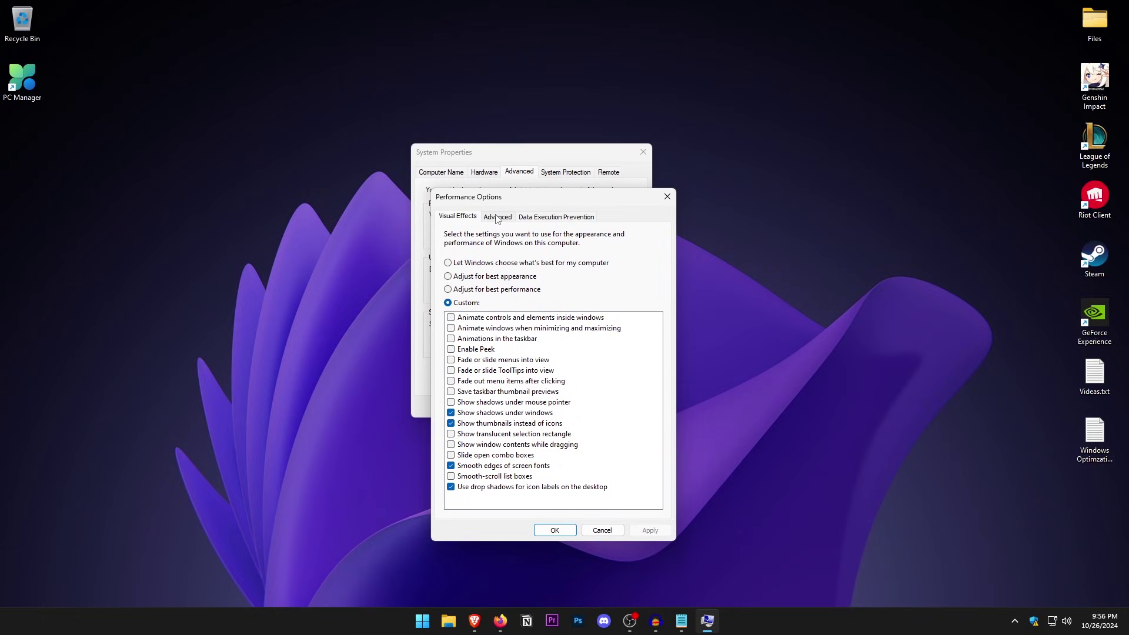
click(493, 128)
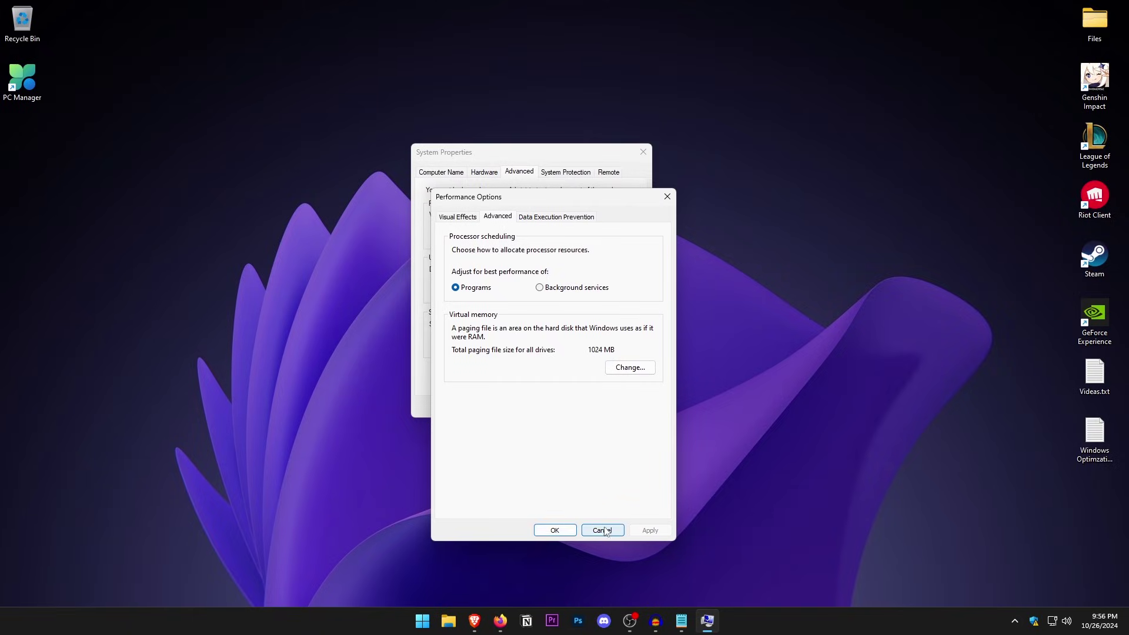
click(590, 603)
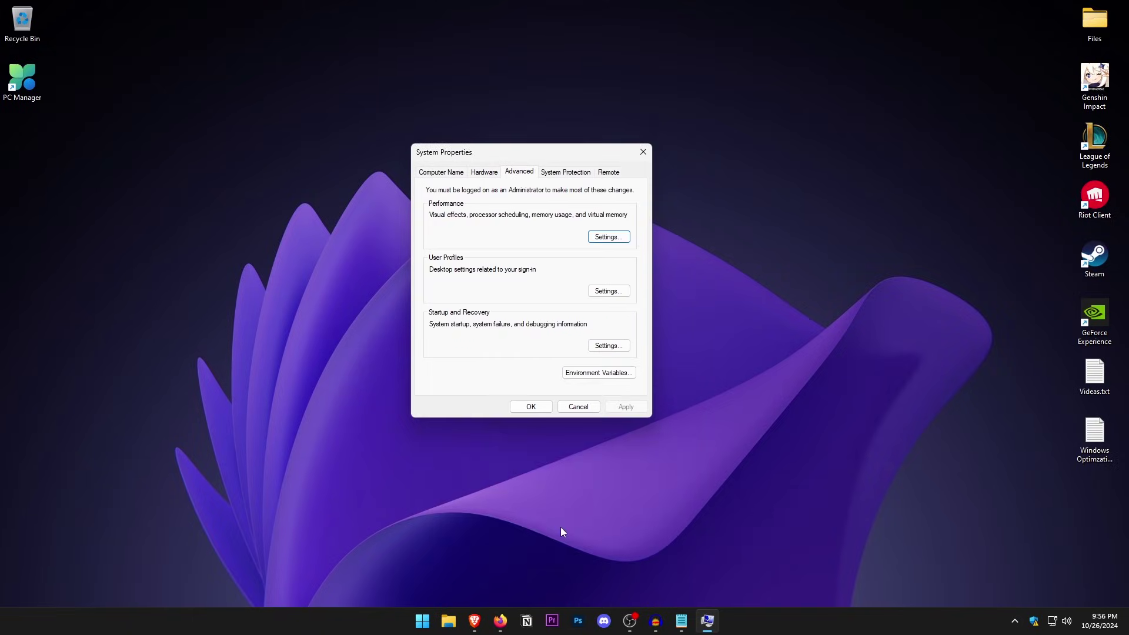
Step: Close System Properties with OK and bring up the Start menu search
click(531, 407)
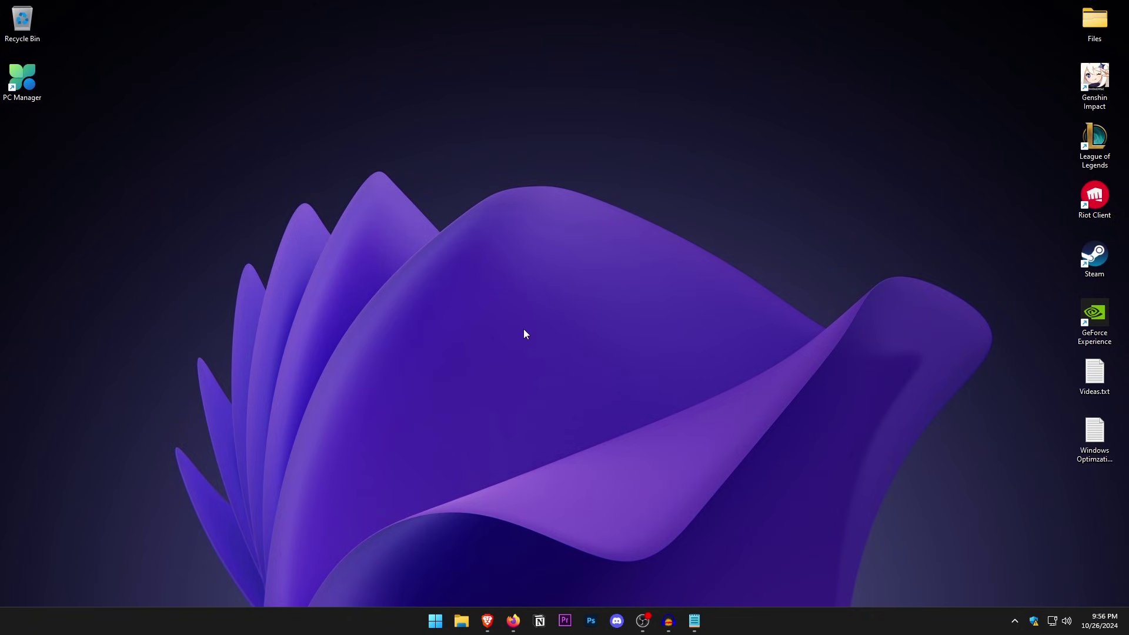
key(super)
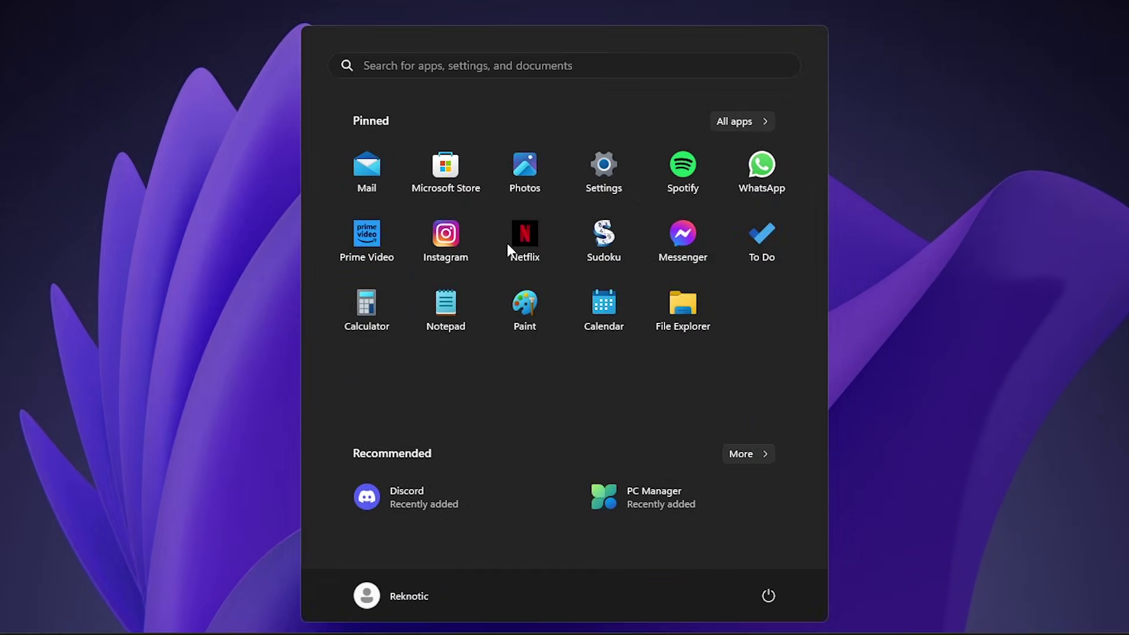
Step: Open Create a restore point and confirm the protection settings for Local Disk (C:)
text(restore)
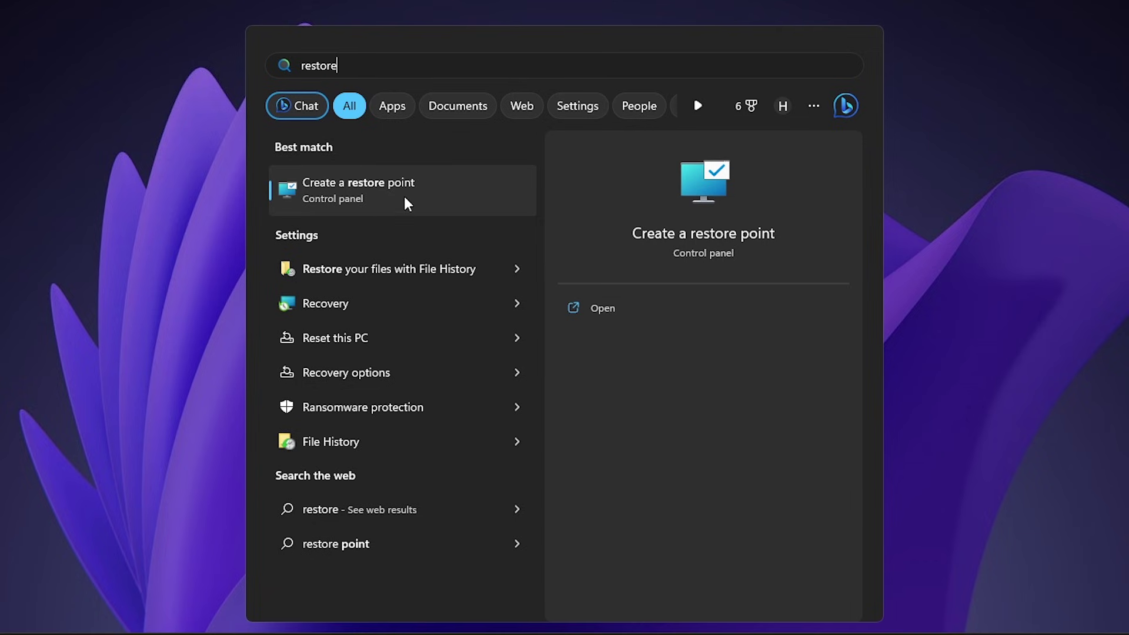
click(406, 199)
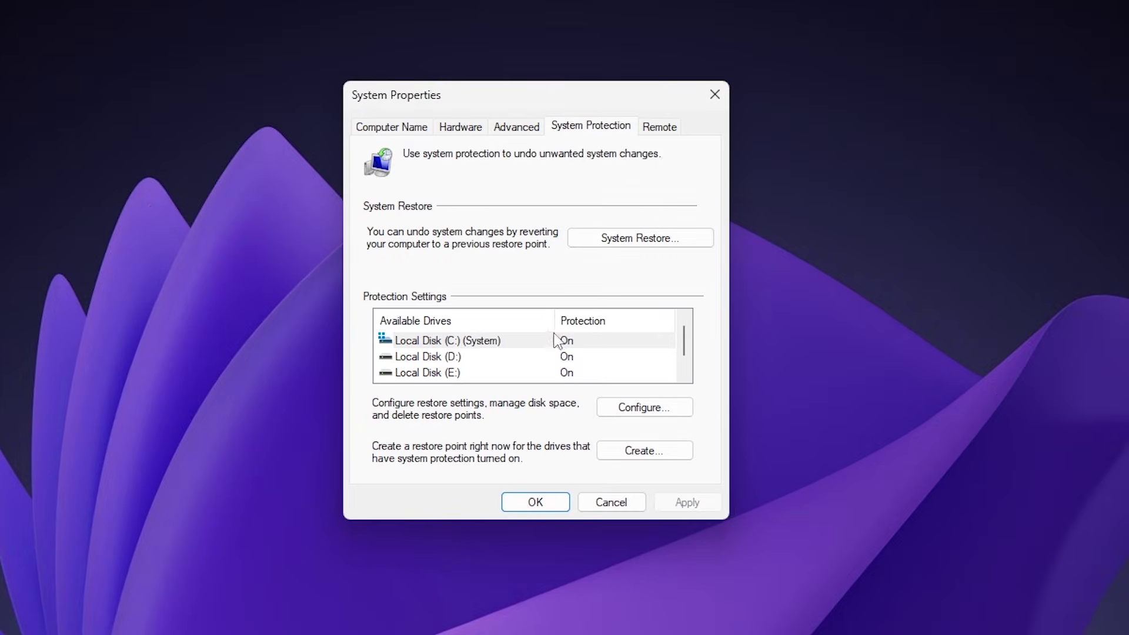
click(471, 342)
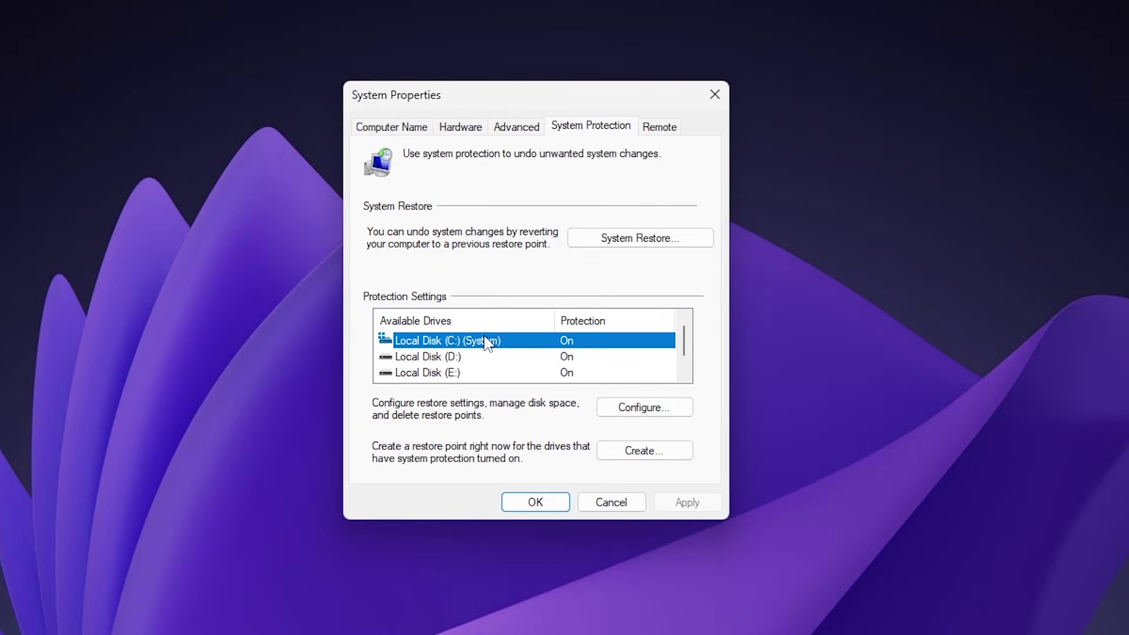
click(623, 409)
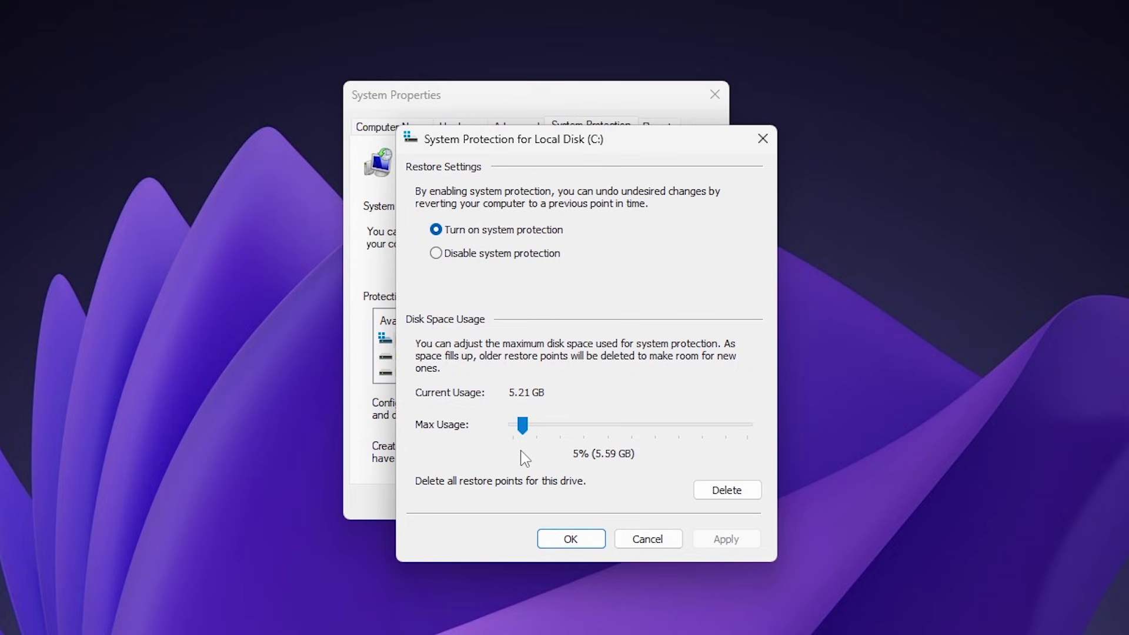
click(569, 539)
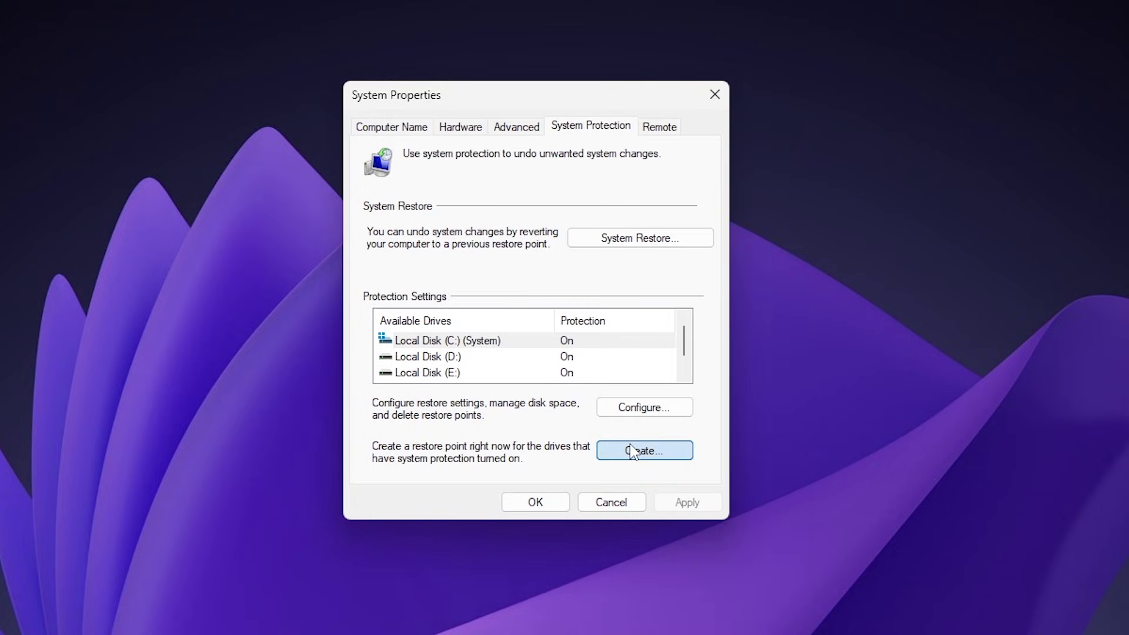
Step: Create a restore point described 'restrore point', then close System Properties
click(630, 451)
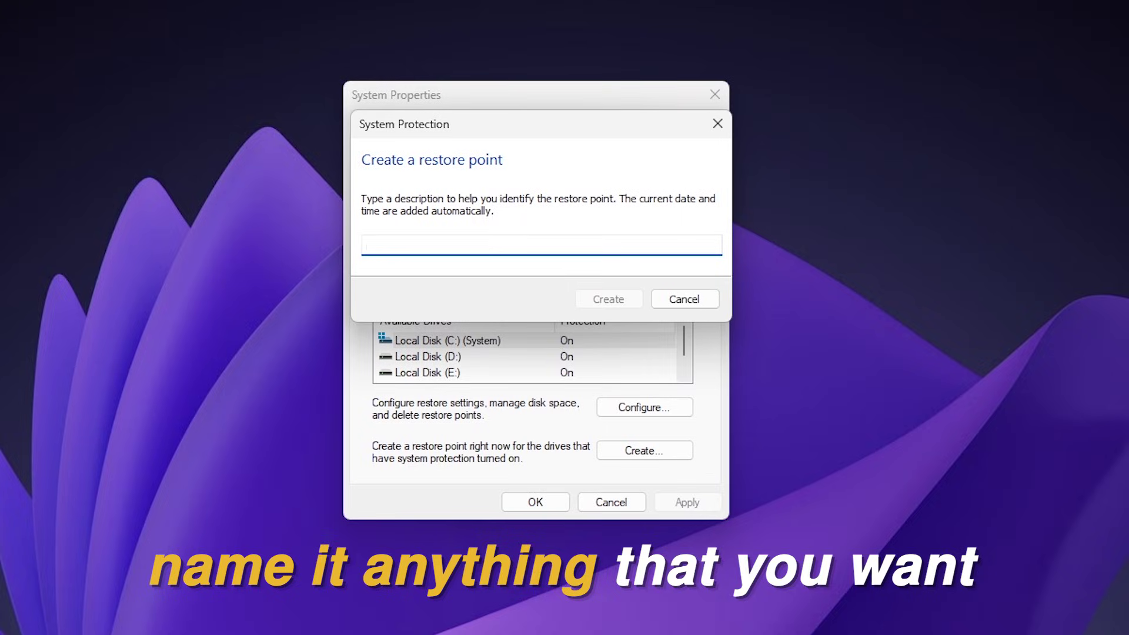
text(restrore point)
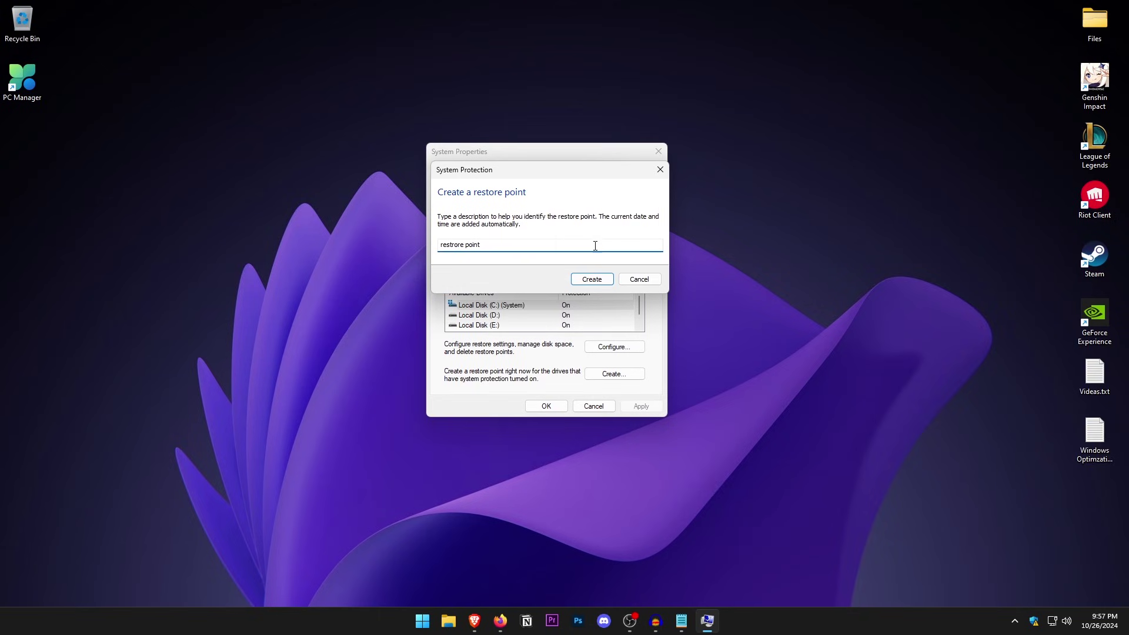
click(604, 278)
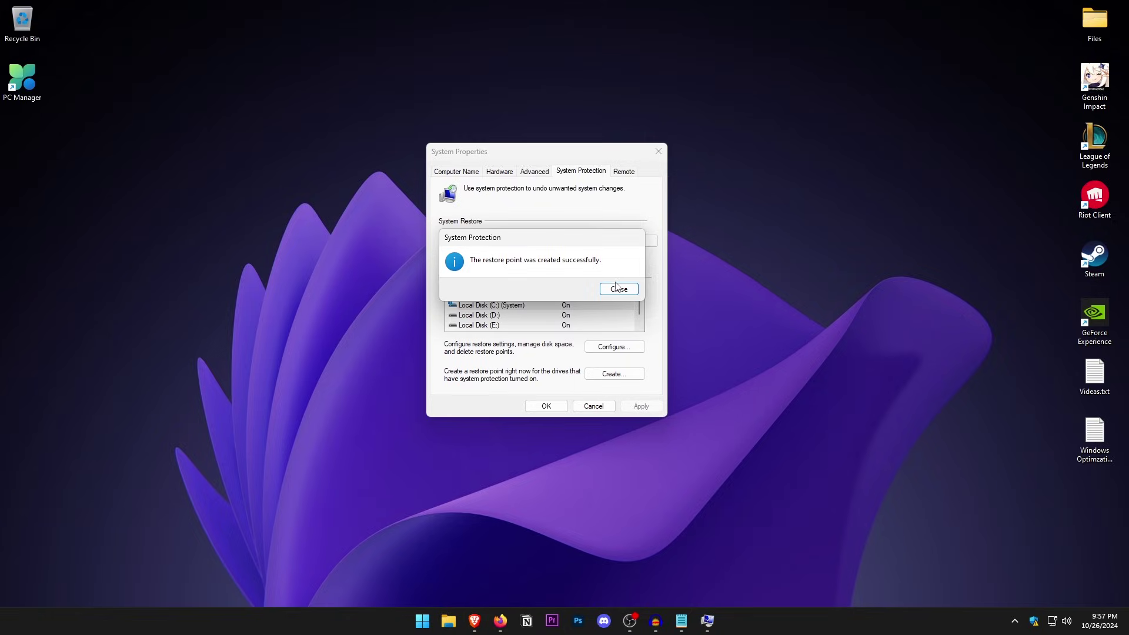
click(618, 288)
click(548, 406)
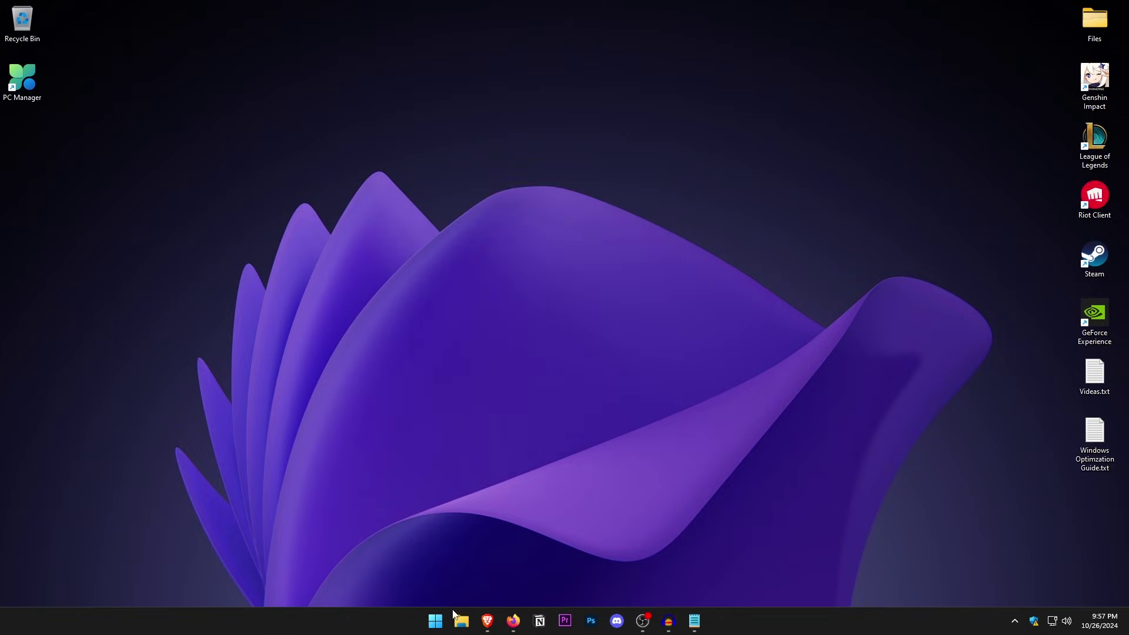
Step: In Settings > System > Display, leave scale at 100% (Recommended) and return to System
click(436, 621)
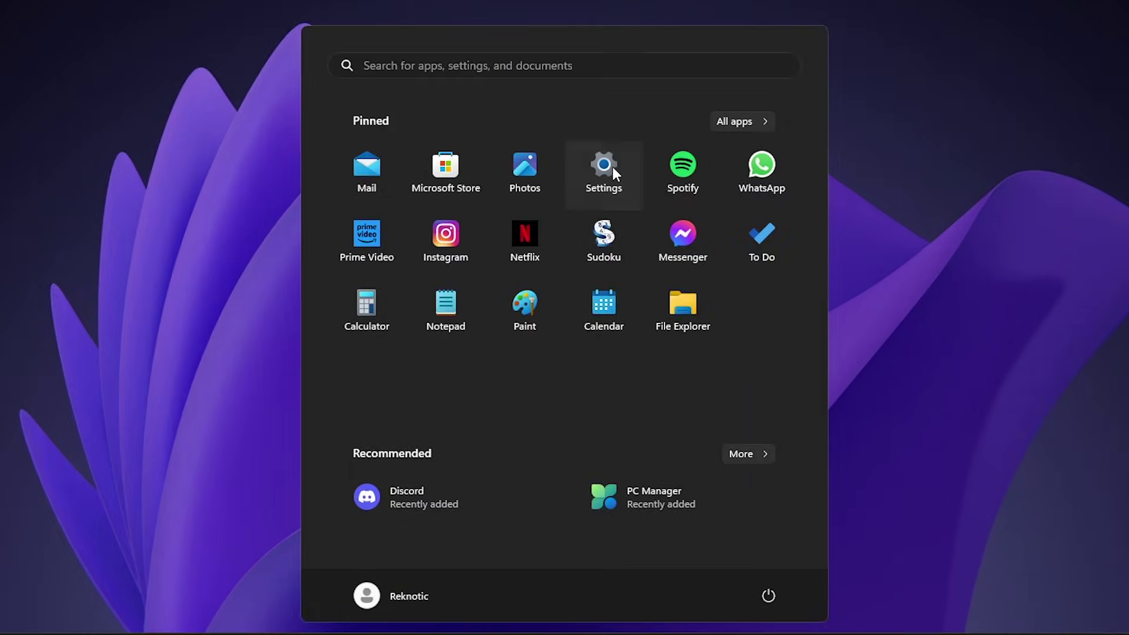
click(612, 167)
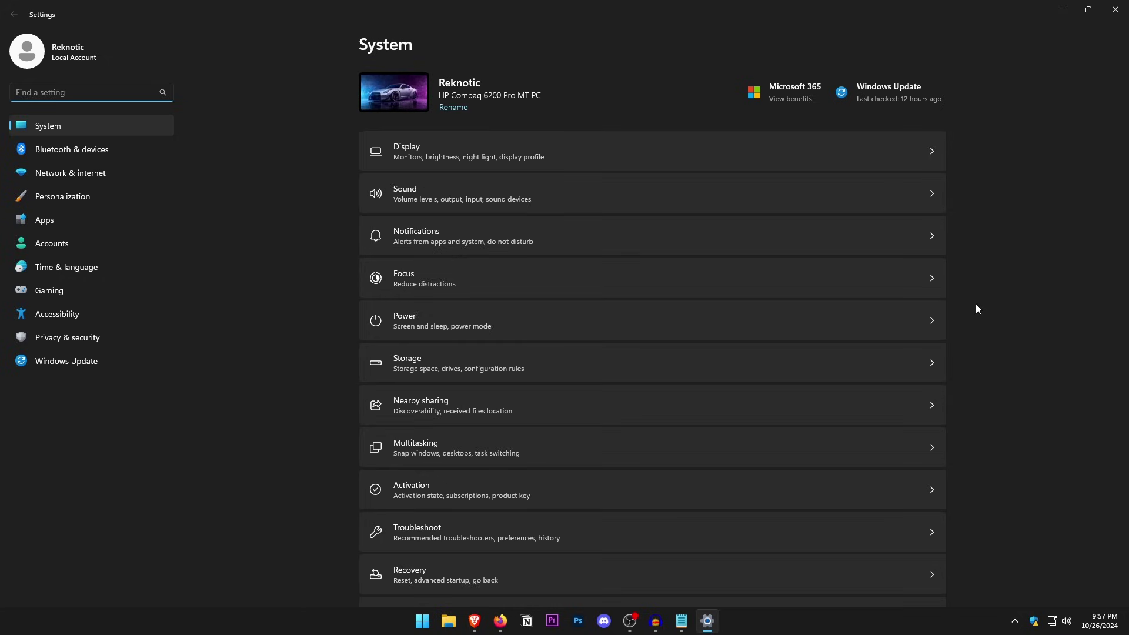
click(527, 158)
click(882, 220)
click(848, 224)
click(905, 220)
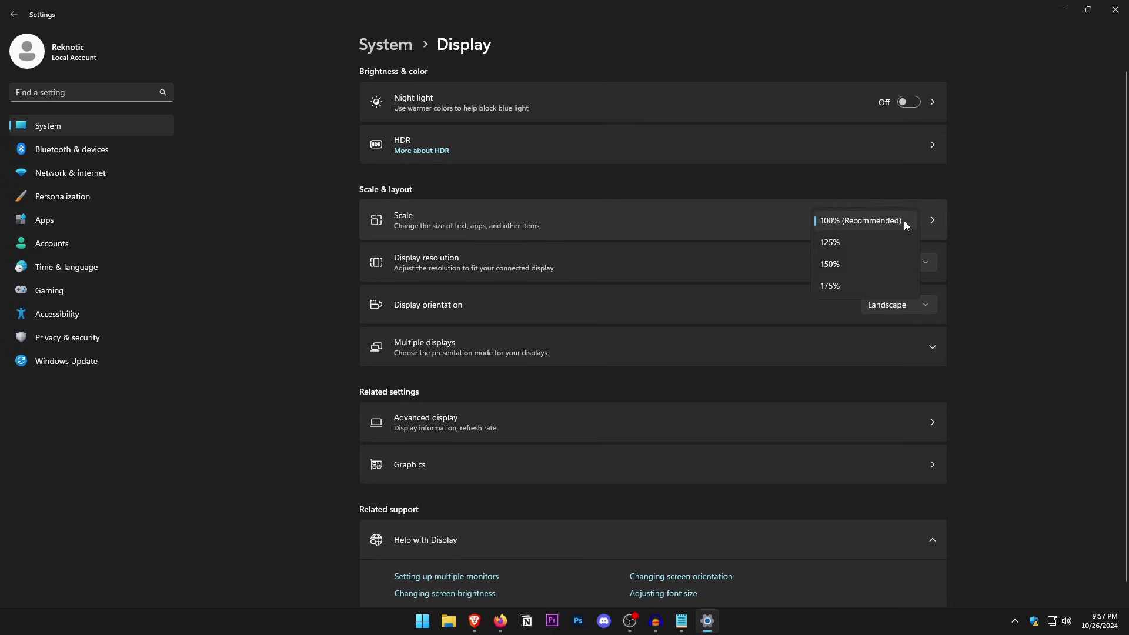
click(891, 224)
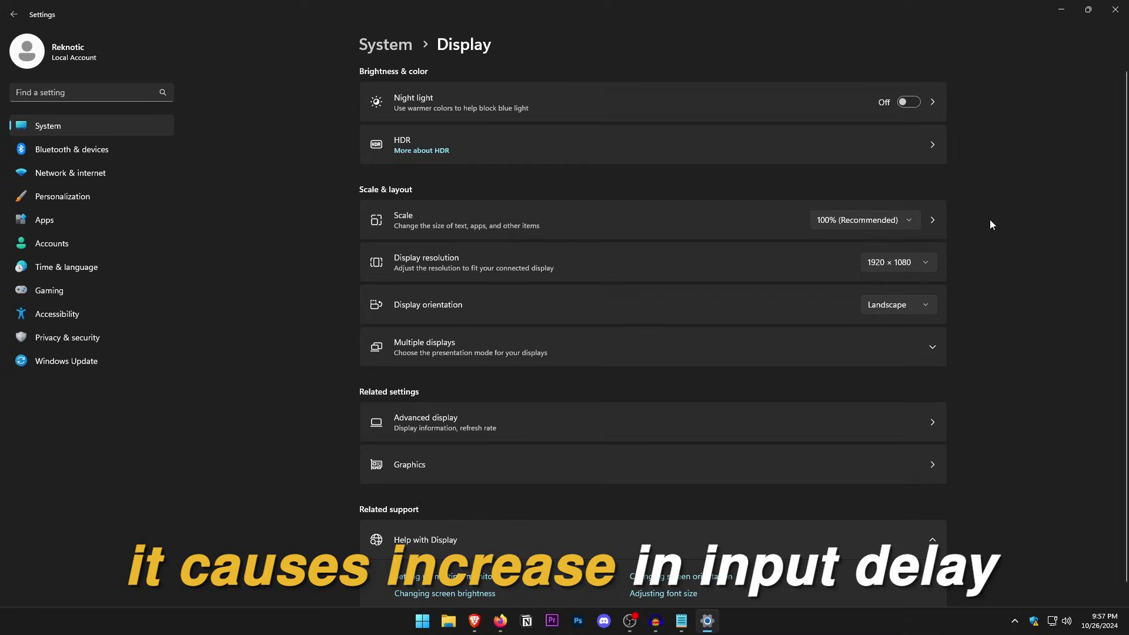
click(102, 129)
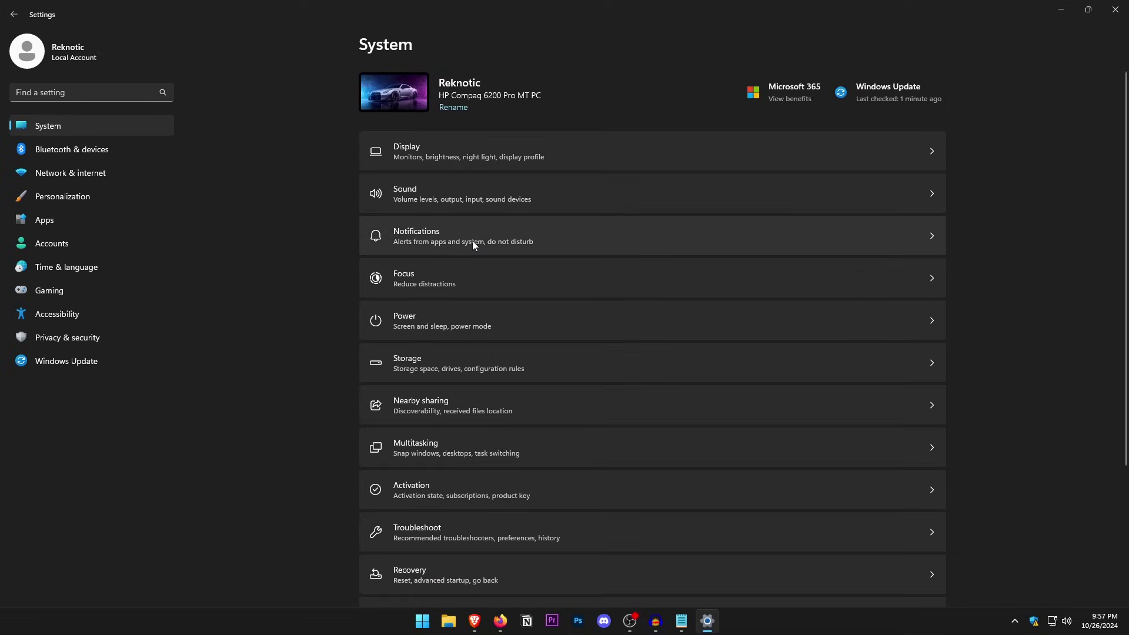
Step: Check the Notifications settings, then go to System > Storage > Storage Sense
click(473, 243)
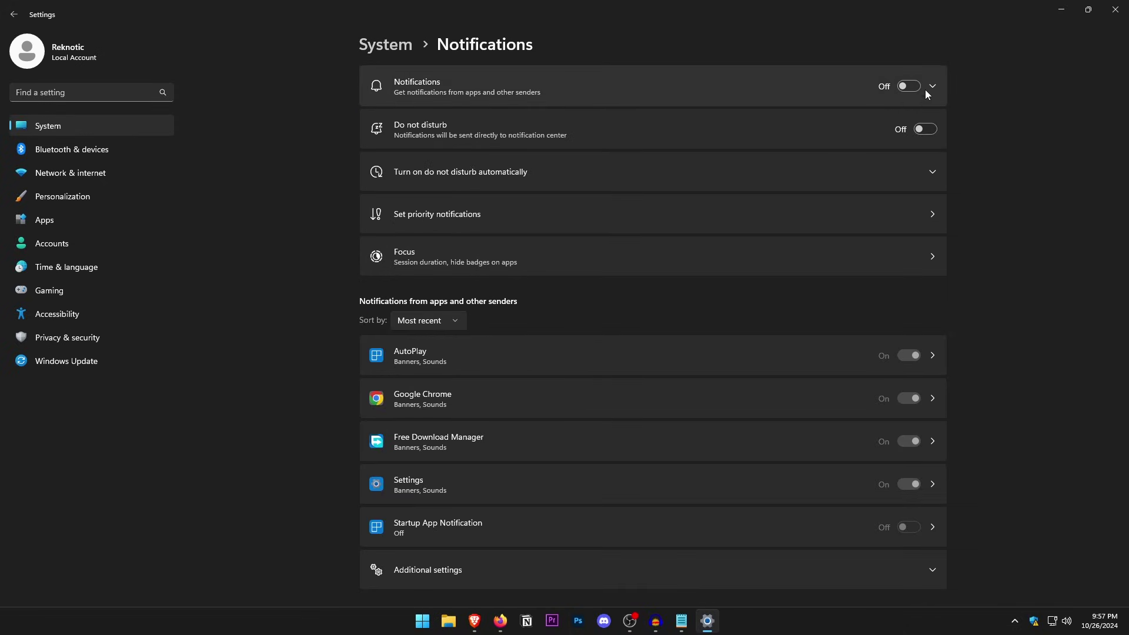
click(100, 127)
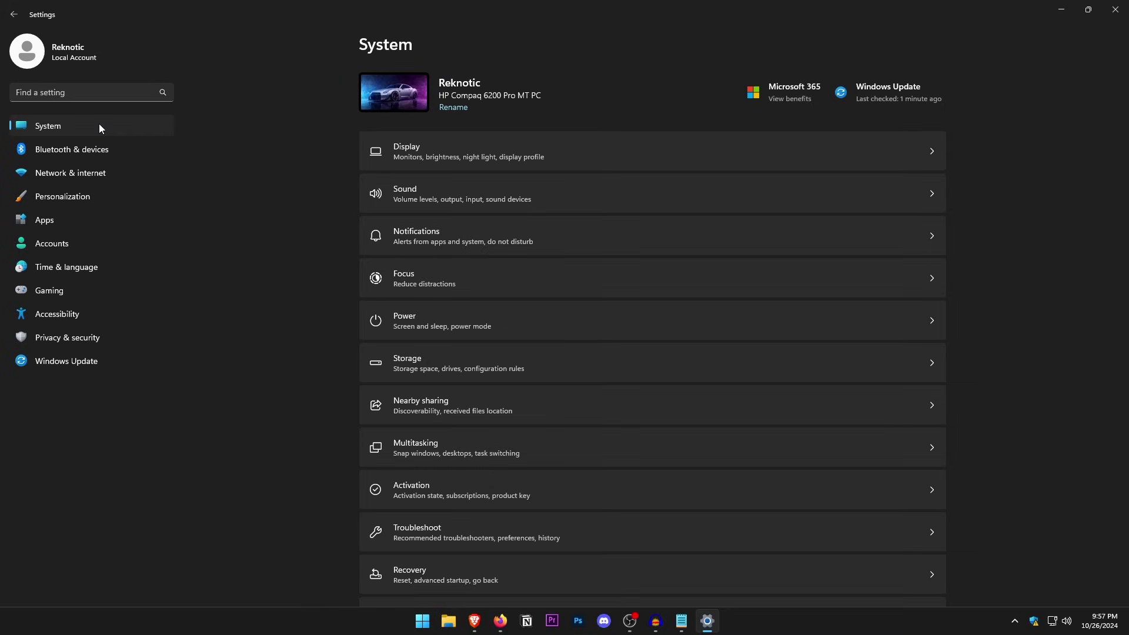
click(424, 361)
click(500, 320)
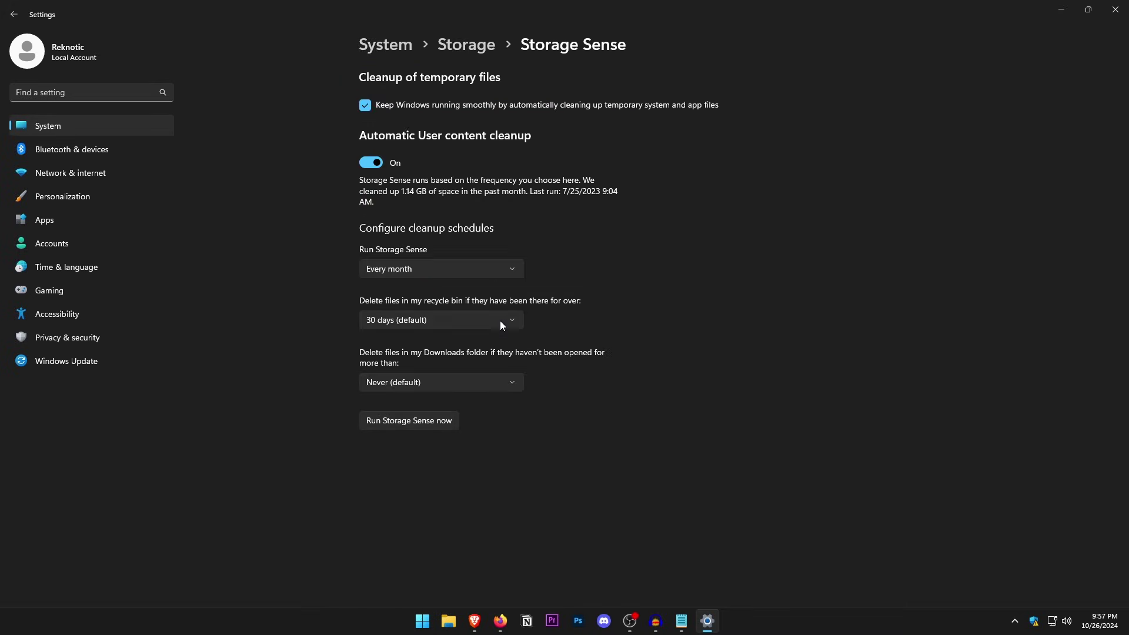
Step: Keep Storage Sense running Every month and Downloads cleanup at Never
click(457, 269)
click(414, 268)
click(496, 381)
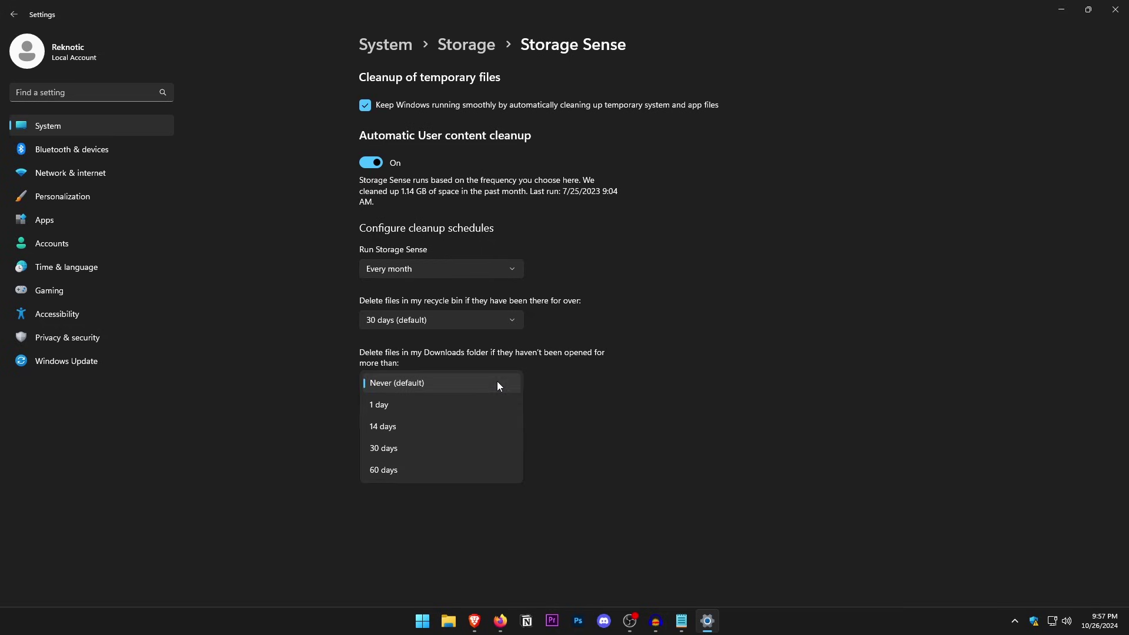
click(622, 382)
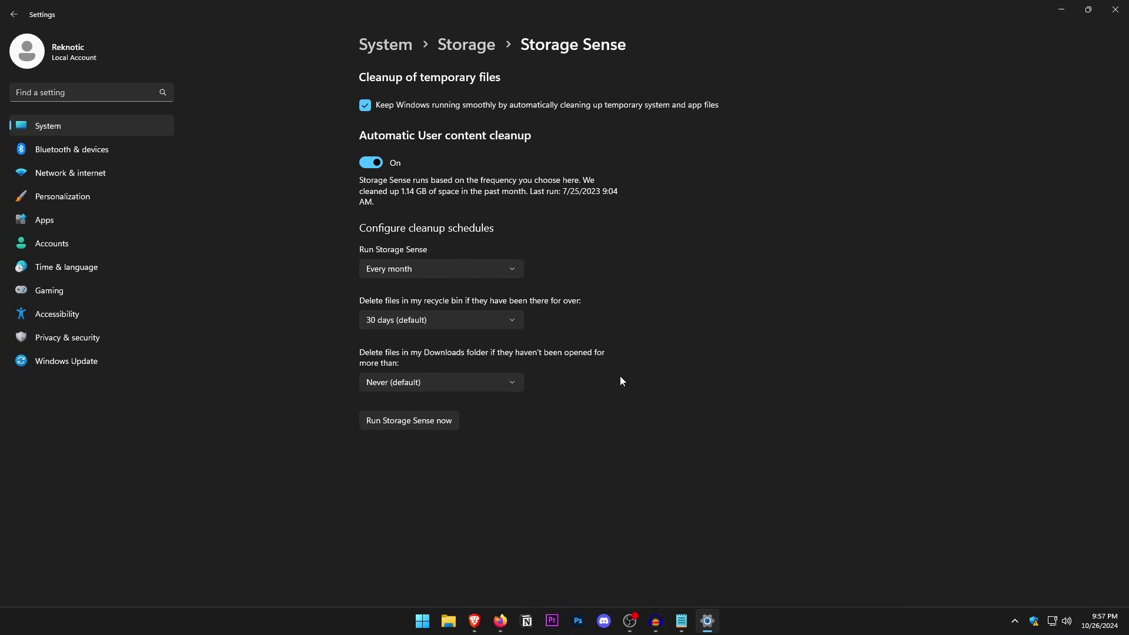
Step: Check the Remote Desktop settings, leaving Remote Desktop off
click(109, 127)
scroll(530, 306, down, 5)
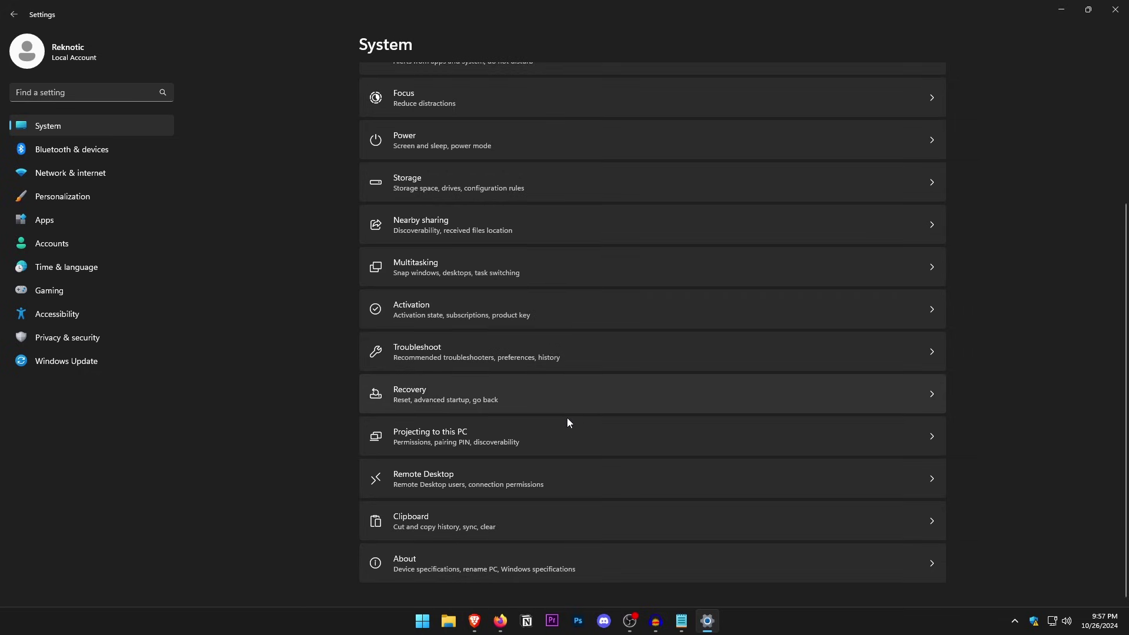
click(480, 482)
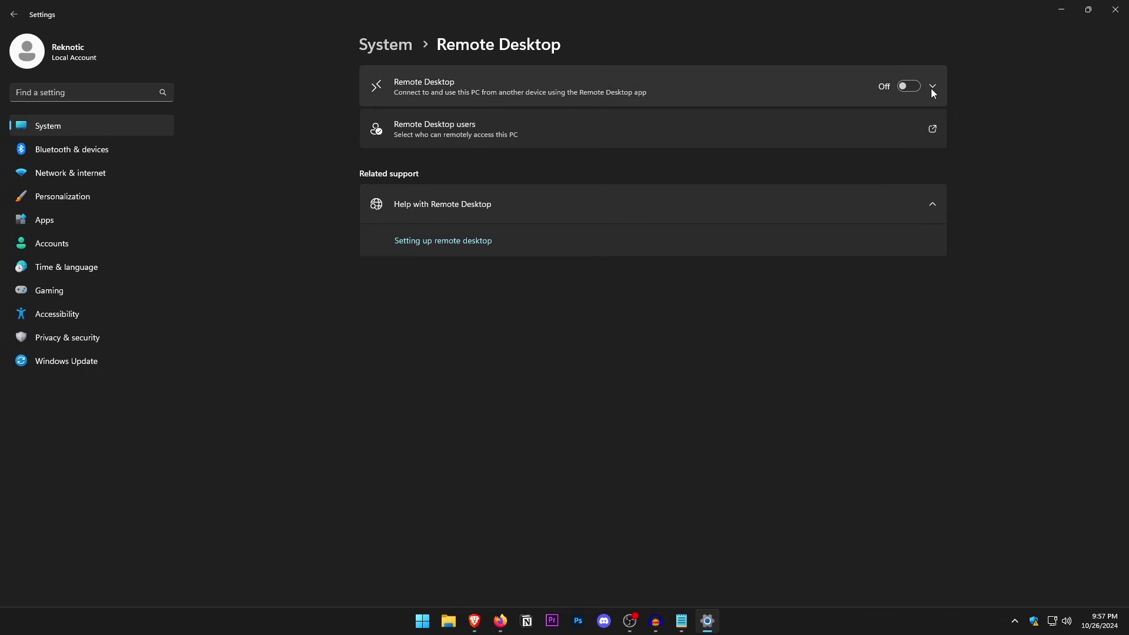
click(379, 50)
scroll(494, 400, down, 3)
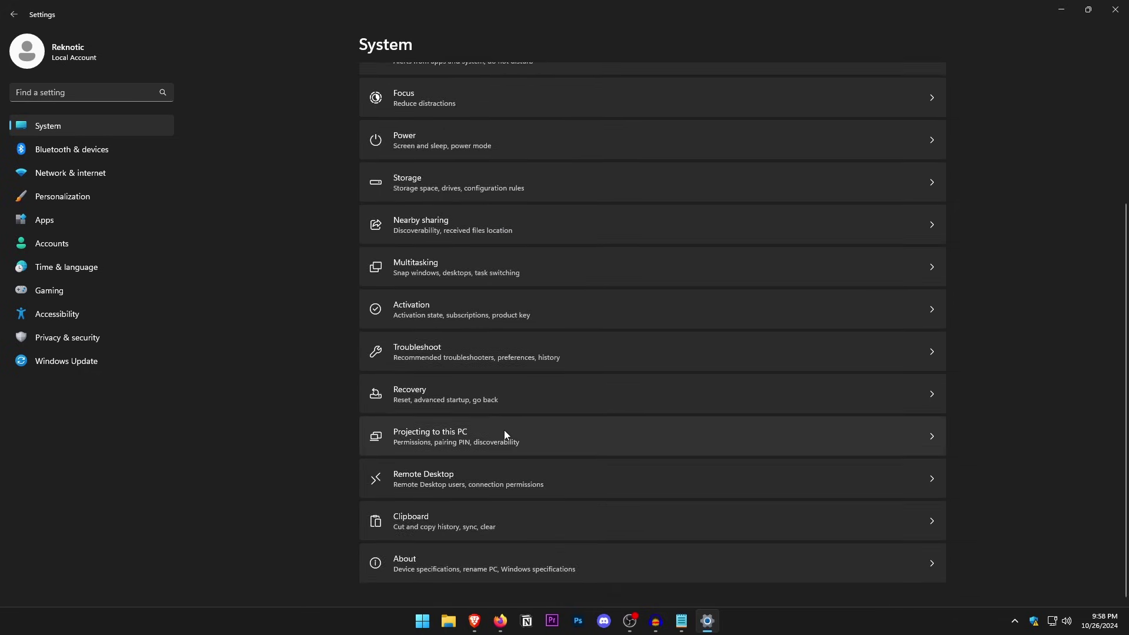
Step: On Clipboard, toggle Suggested actions on and back off, keeping Clipboard history off
click(559, 528)
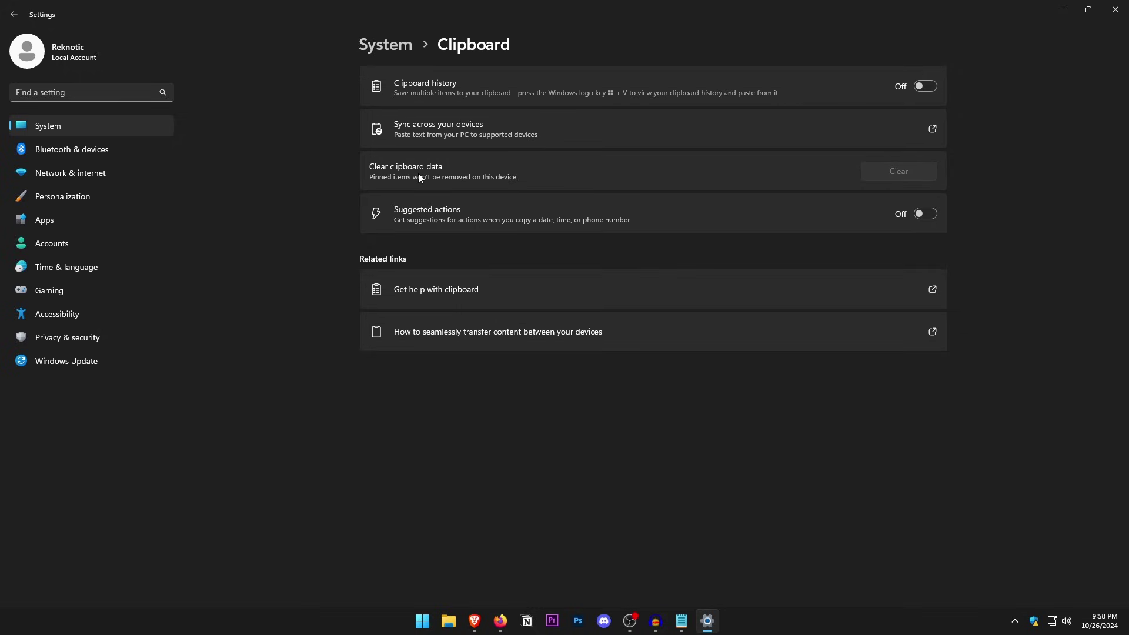
click(923, 217)
click(921, 215)
click(78, 197)
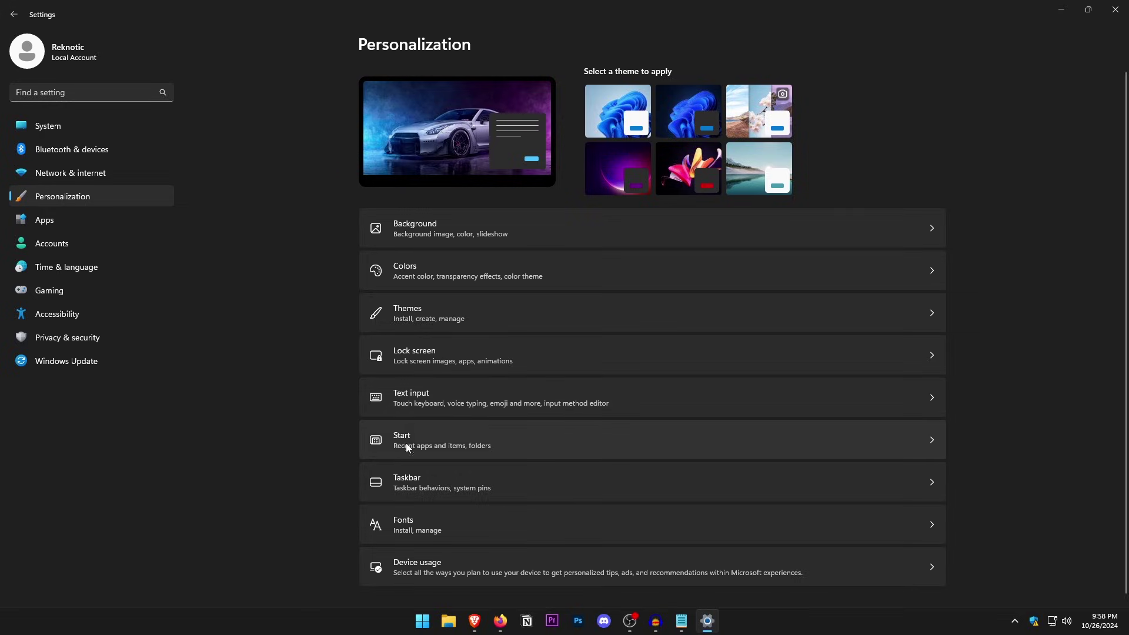
Step: Review the Taskbar settings, then go to Apps > Installed apps
click(428, 476)
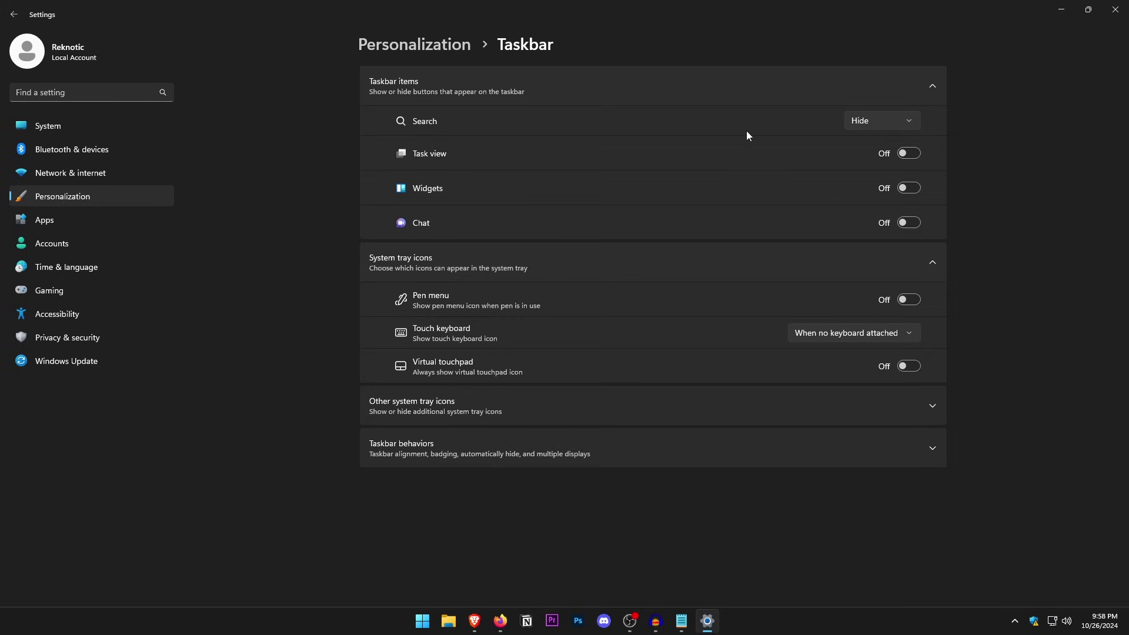
key(super)
text(jdfhajkdf)
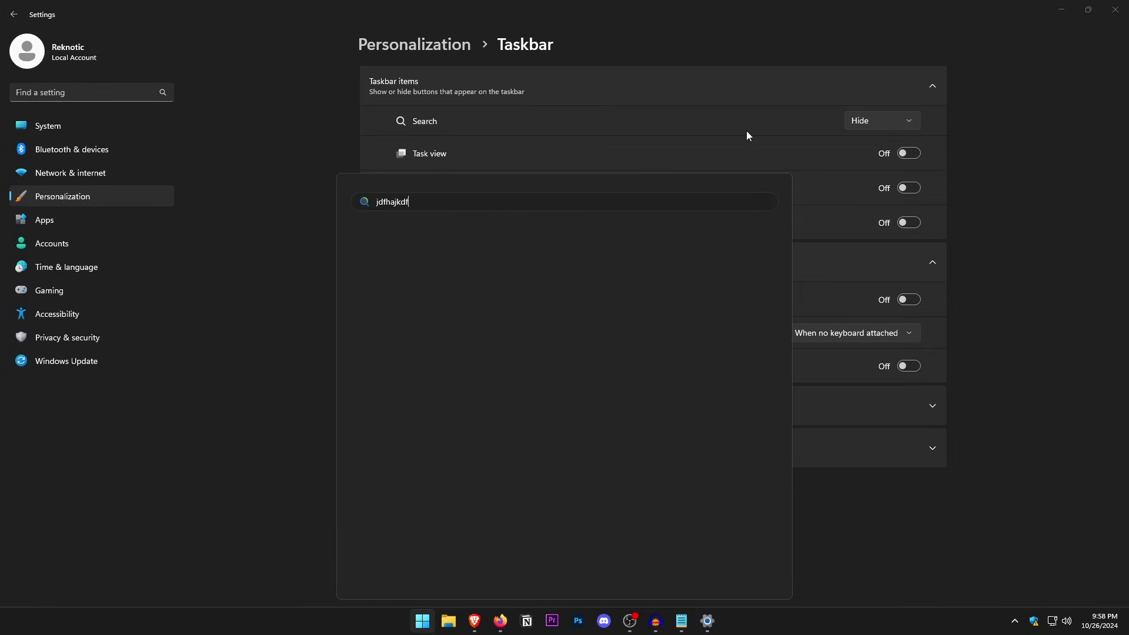
click(1020, 165)
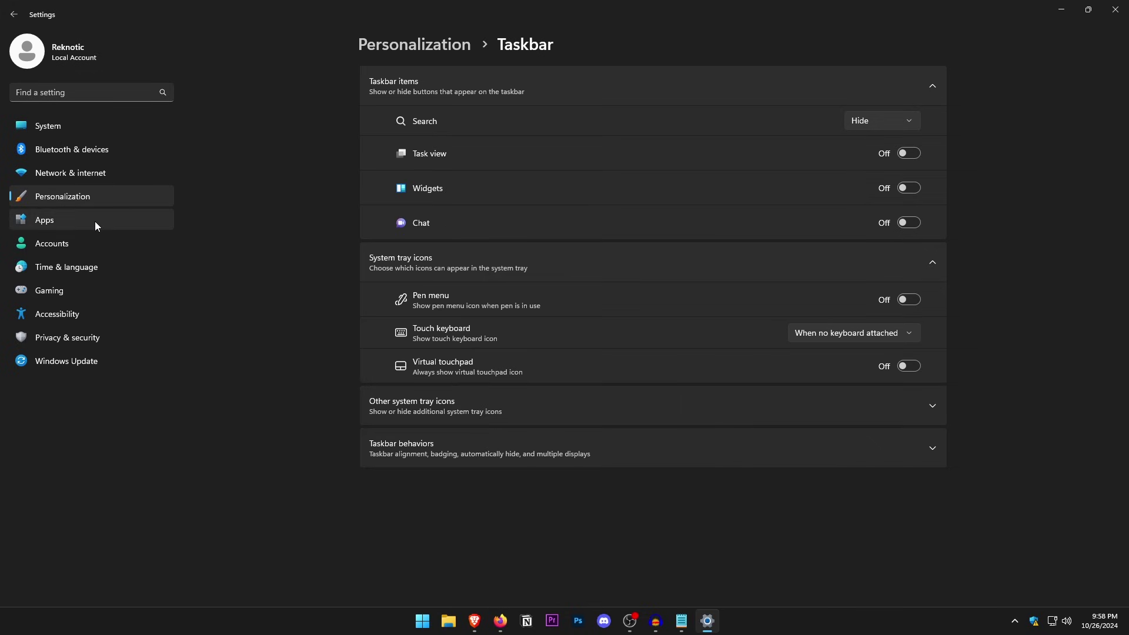
click(96, 222)
click(451, 94)
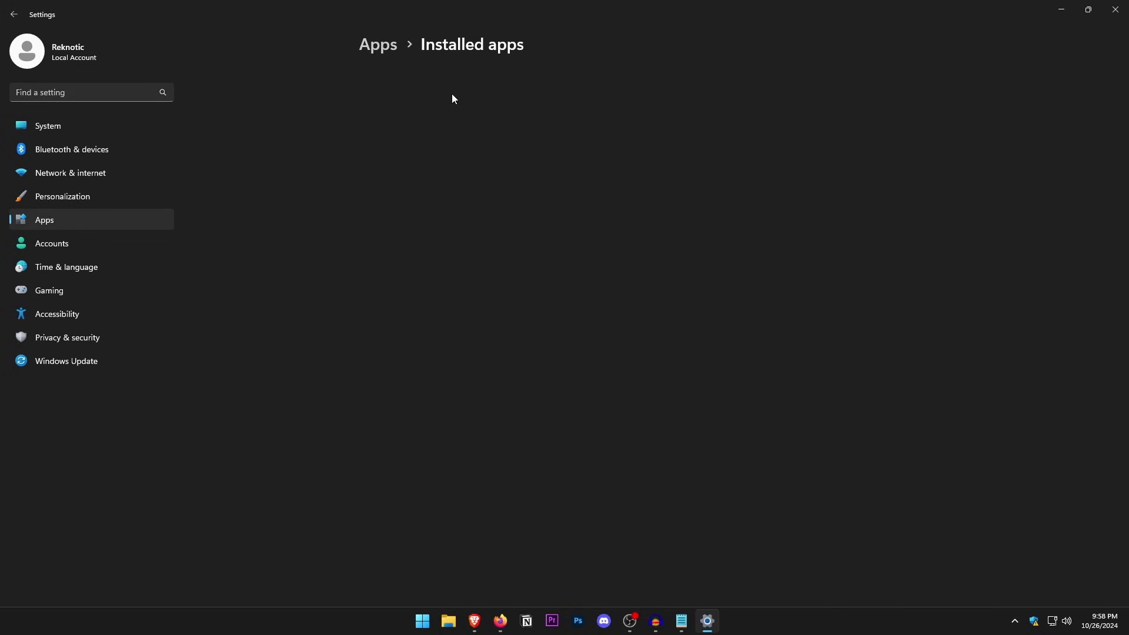
Step: Uninstall the pinned Instagram app and unpin Prime Video from Start
scroll(610, 323, down, 15)
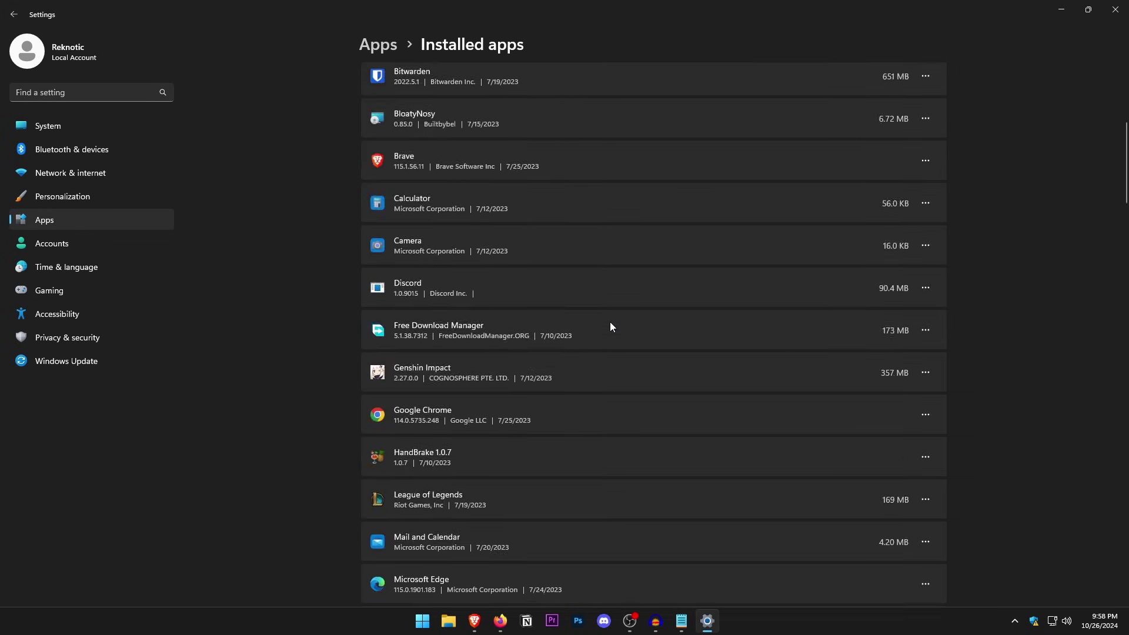
scroll(611, 324, up, 15)
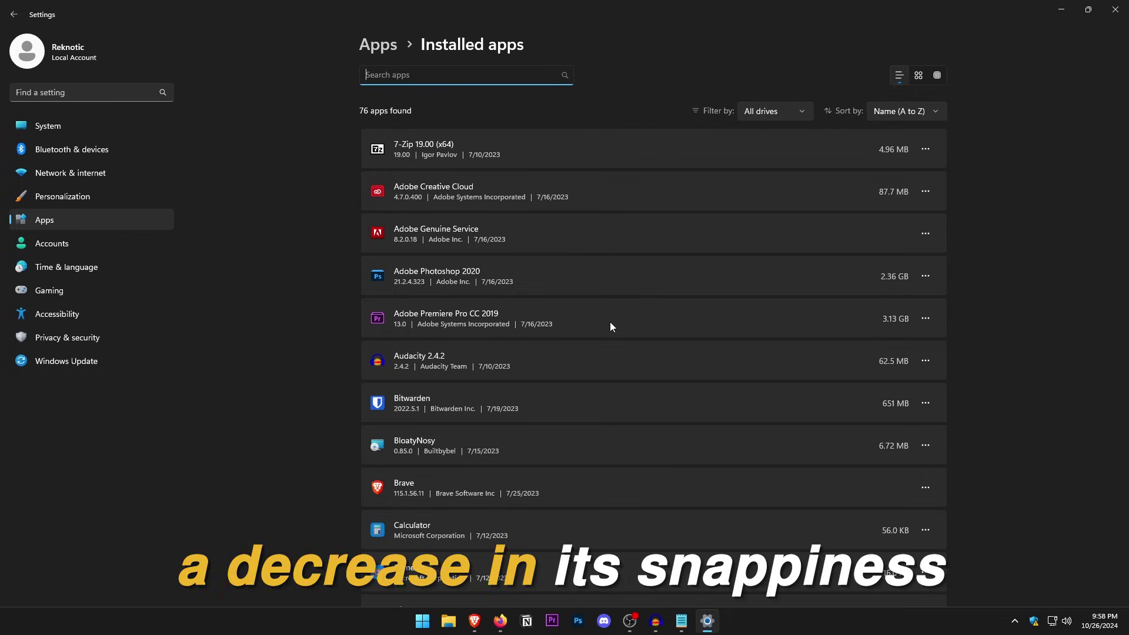
scroll(610, 322, down, 15)
click(423, 621)
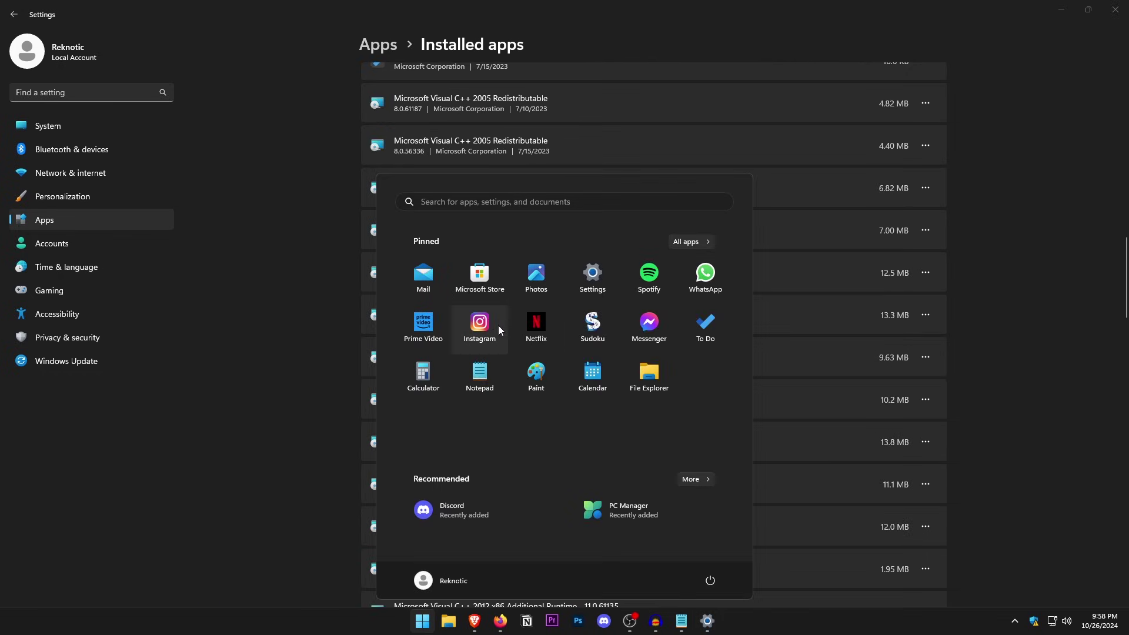
right_click(480, 332)
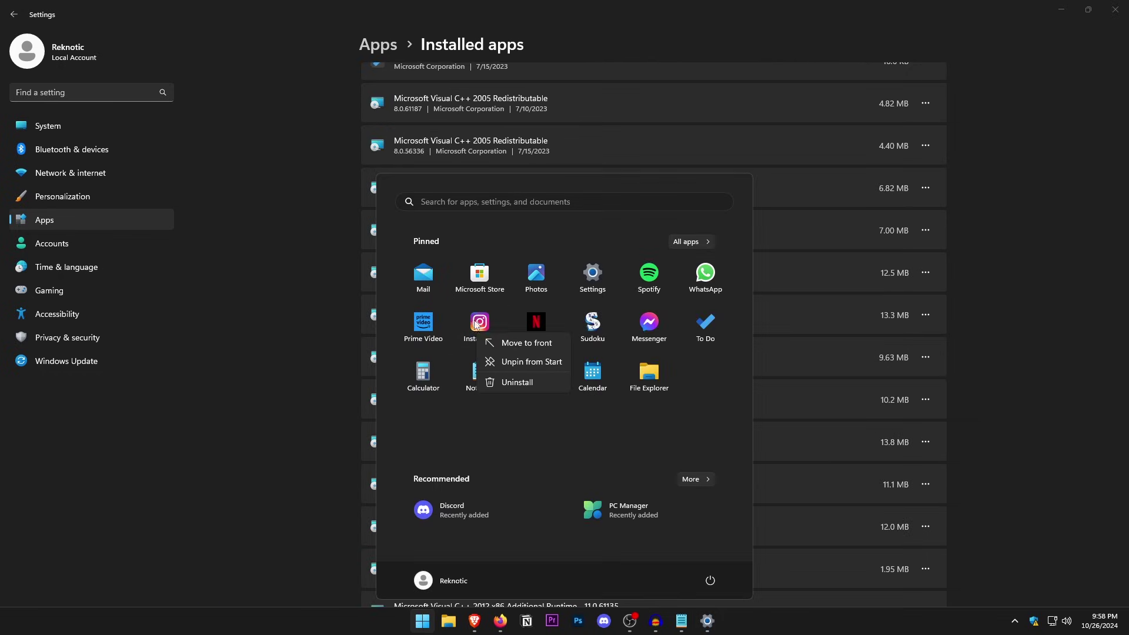
click(517, 383)
click(529, 421)
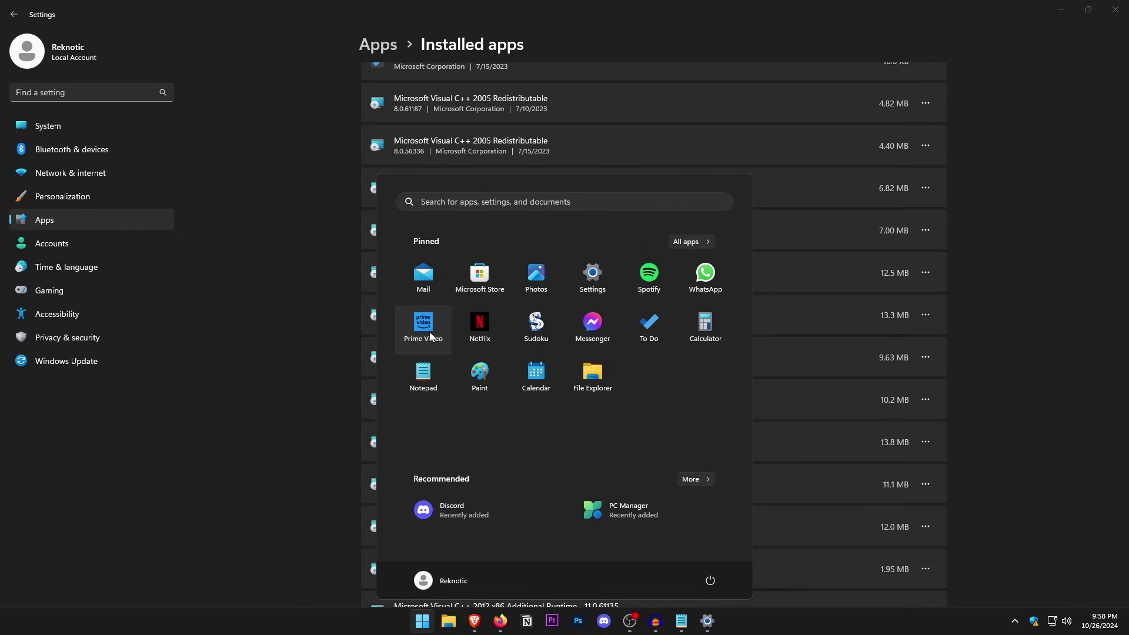
right_click(429, 333)
click(470, 381)
Step: Uninstall the pinned Netflix, Messenger and Spotify apps
right_click(433, 332)
click(467, 381)
click(528, 423)
right_click(478, 328)
click(517, 375)
click(517, 426)
right_click(640, 283)
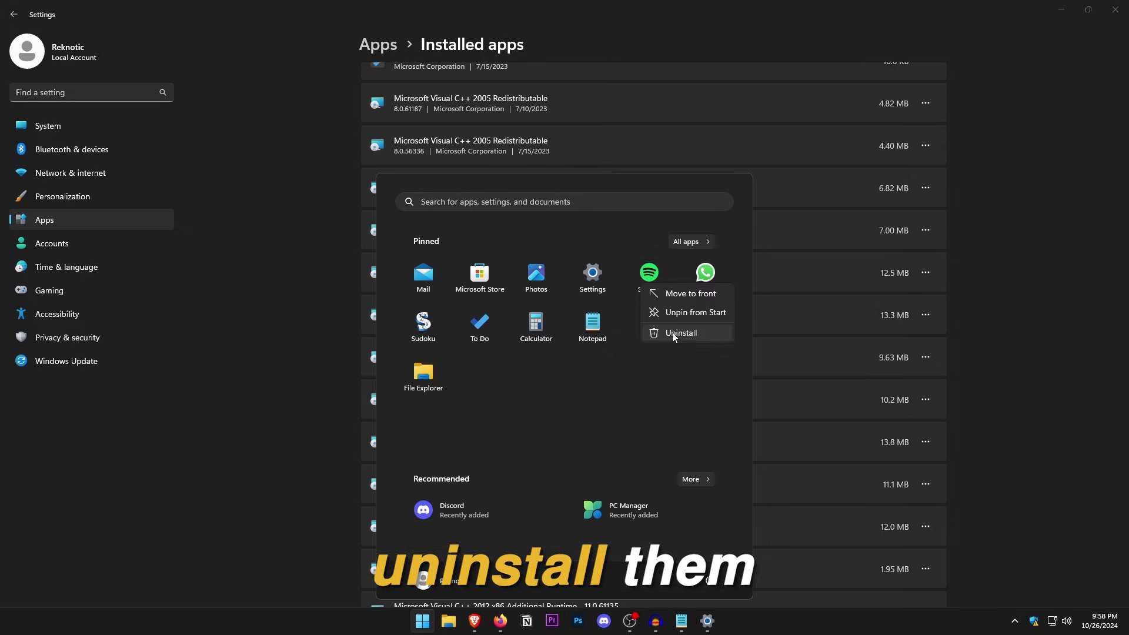
click(647, 332)
click(61, 249)
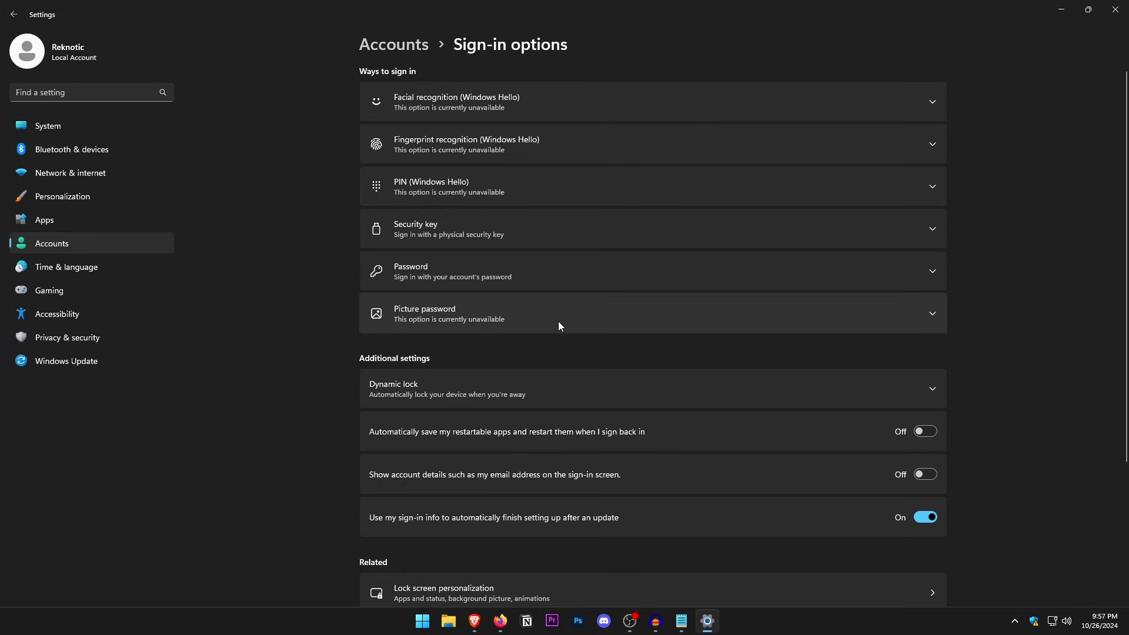
Step: Move from Sign-in options to the Gaming settings page
click(49, 293)
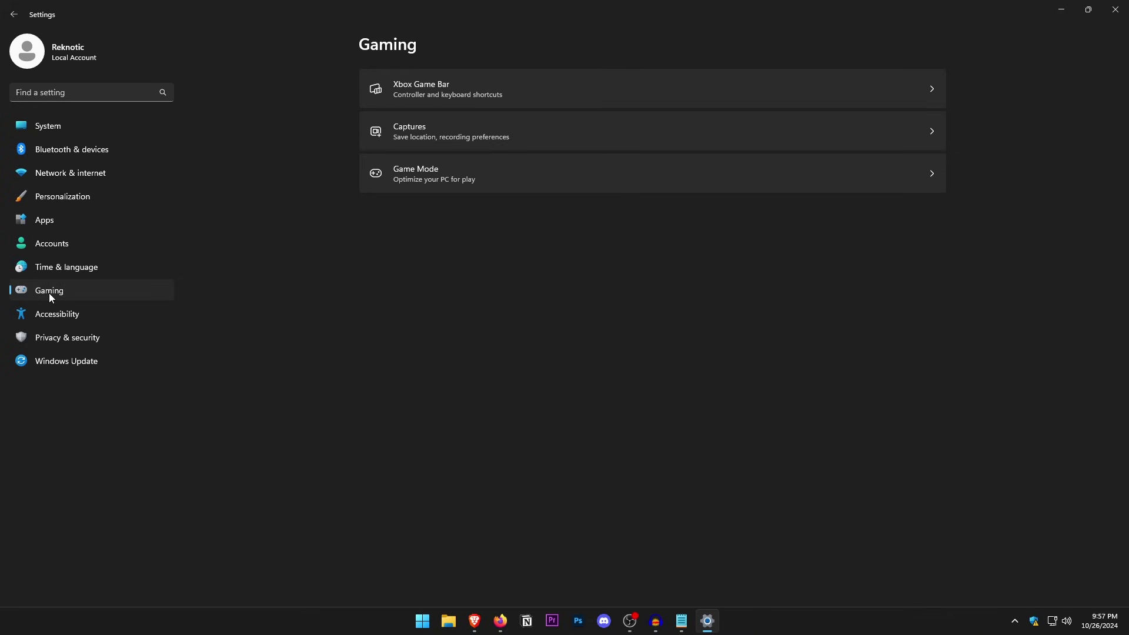
Step: Review Xbox Game Bar, Captures and Game Mode pages, then go to Graphics settings
click(460, 90)
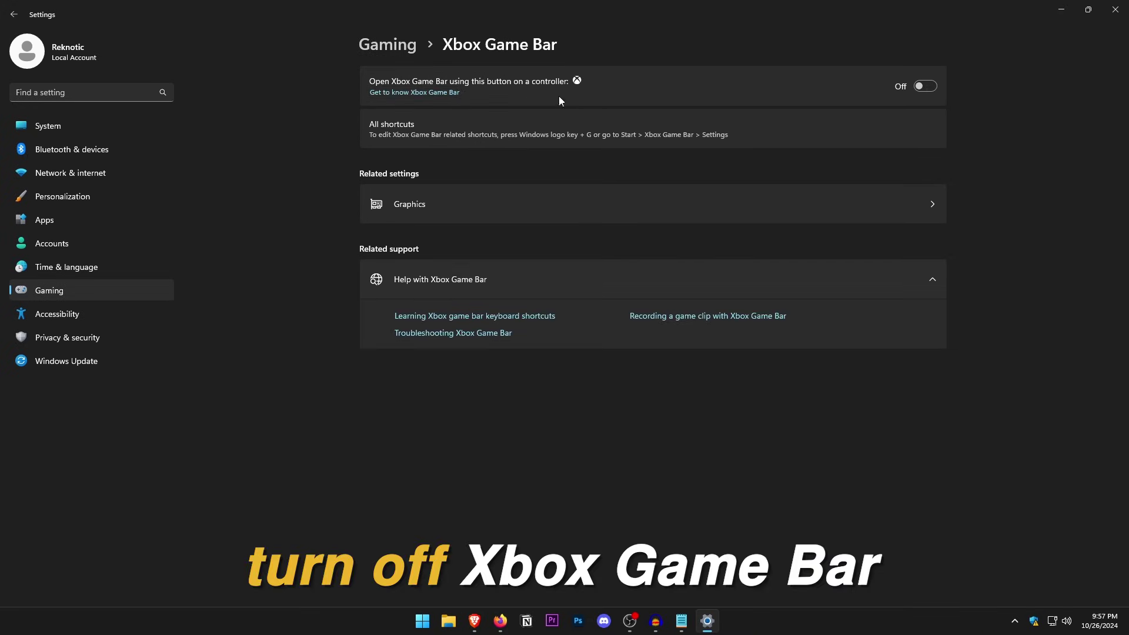
click(385, 52)
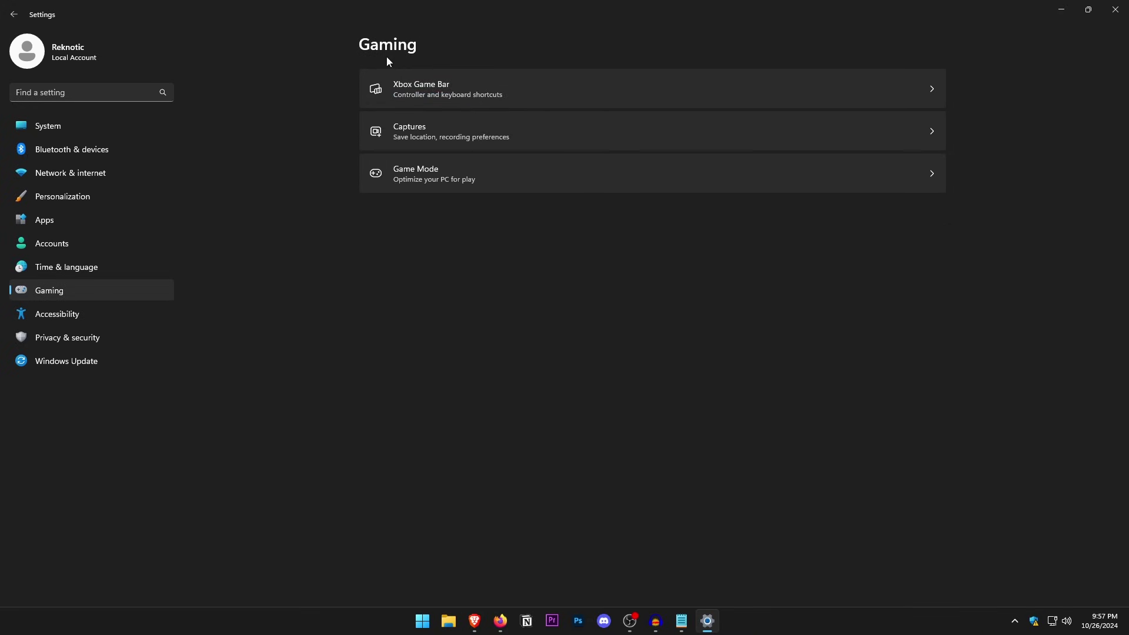
click(449, 128)
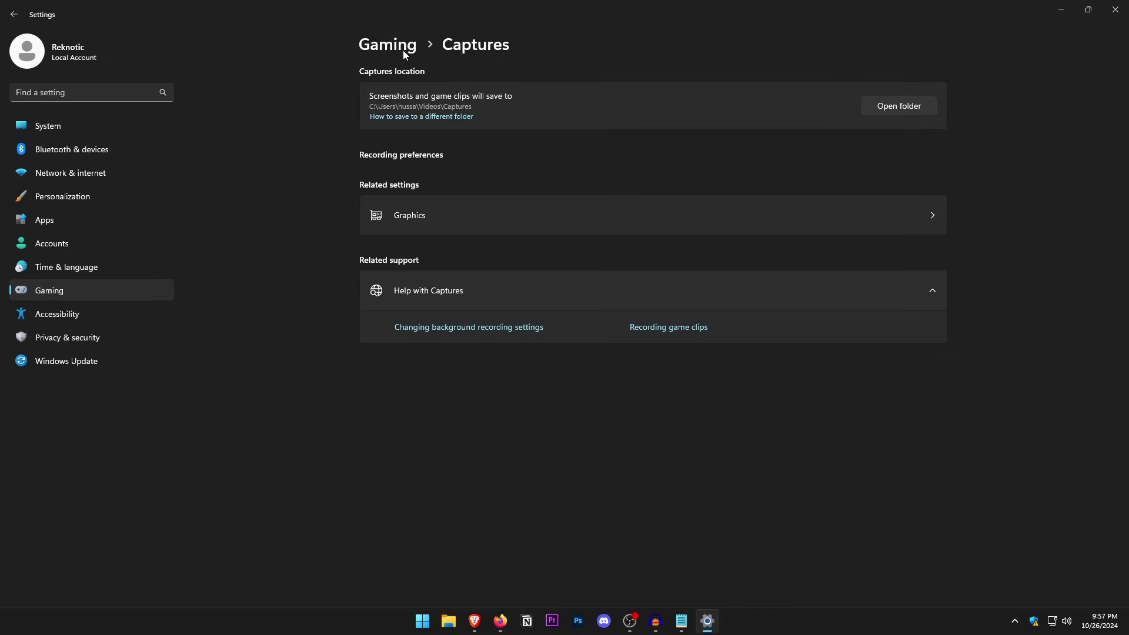
click(403, 51)
click(502, 183)
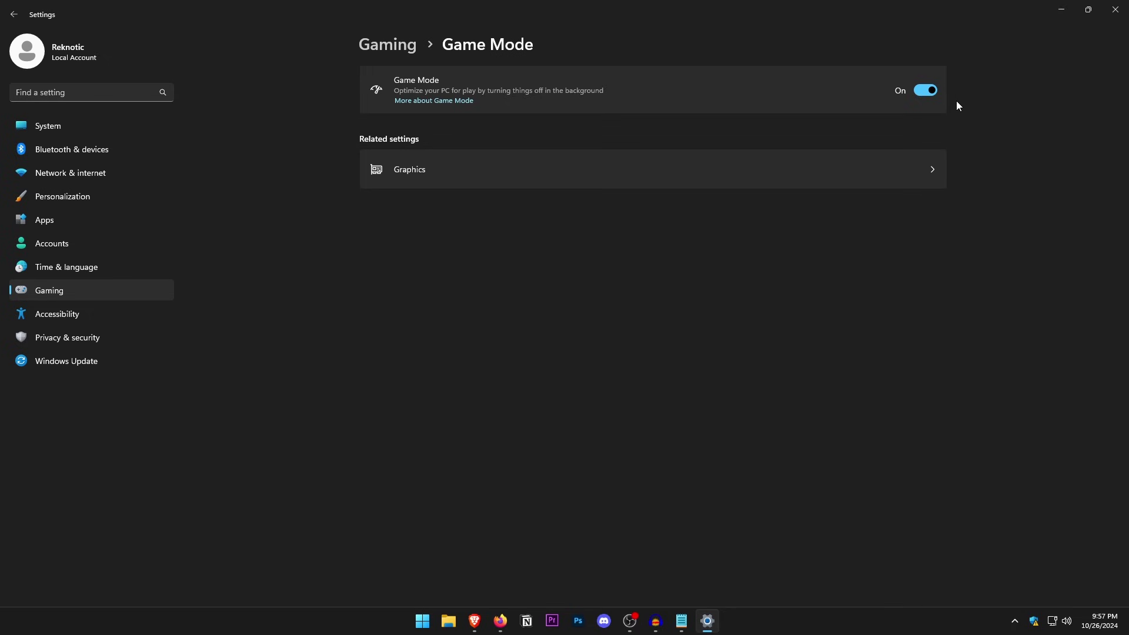
click(562, 173)
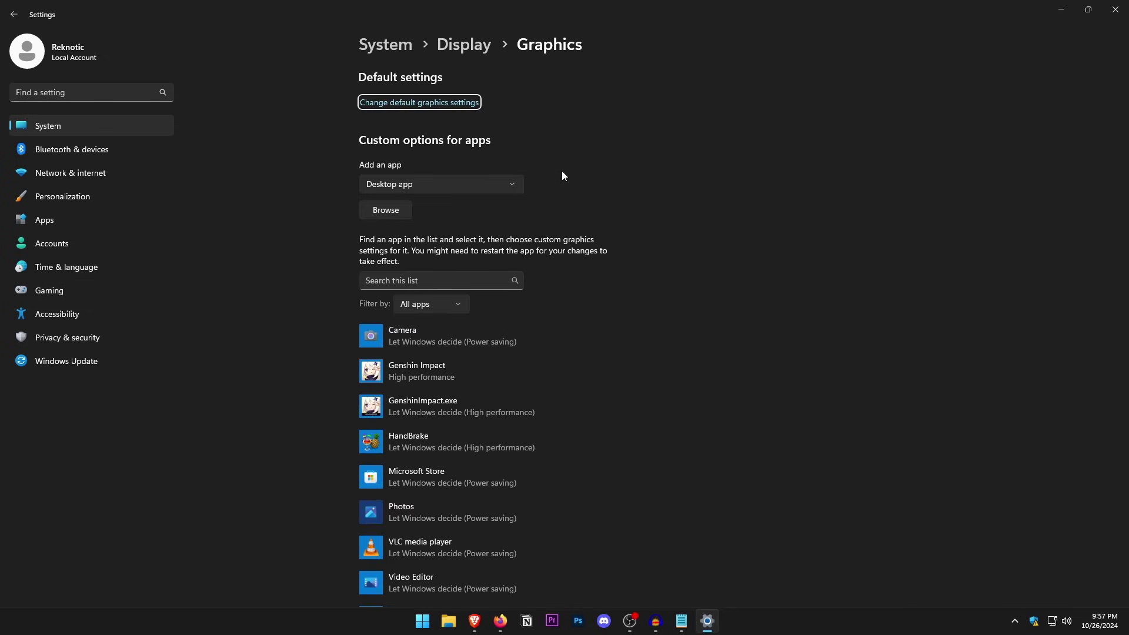
Step: Browse for a desktop app and locate Genshin Impact's install folder from its Desktop shortcut
click(503, 186)
click(436, 187)
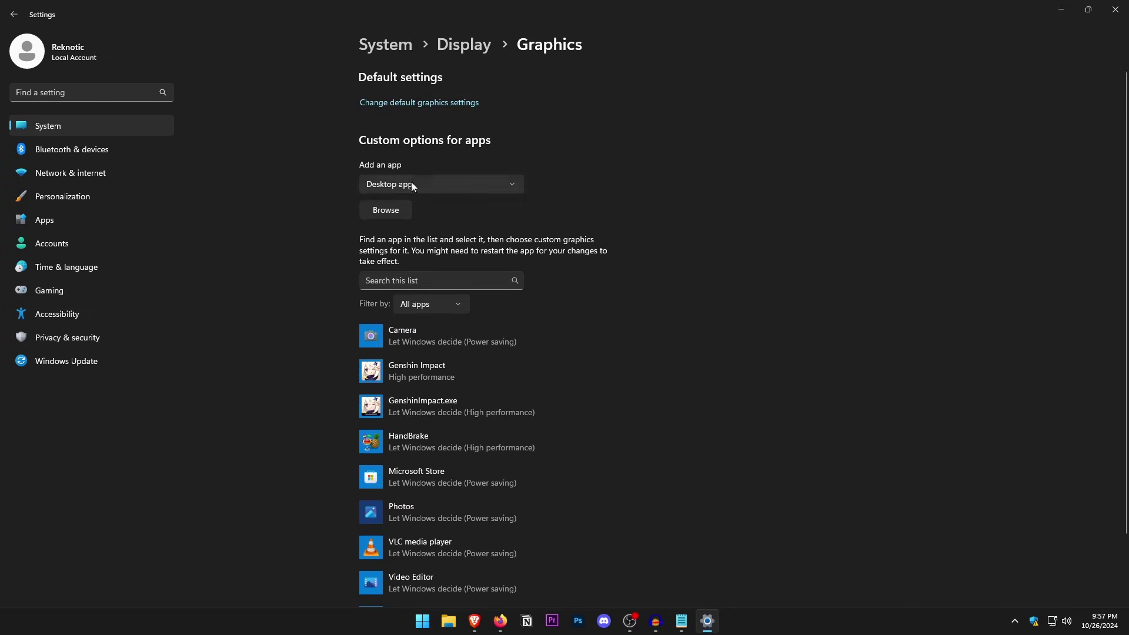
click(400, 206)
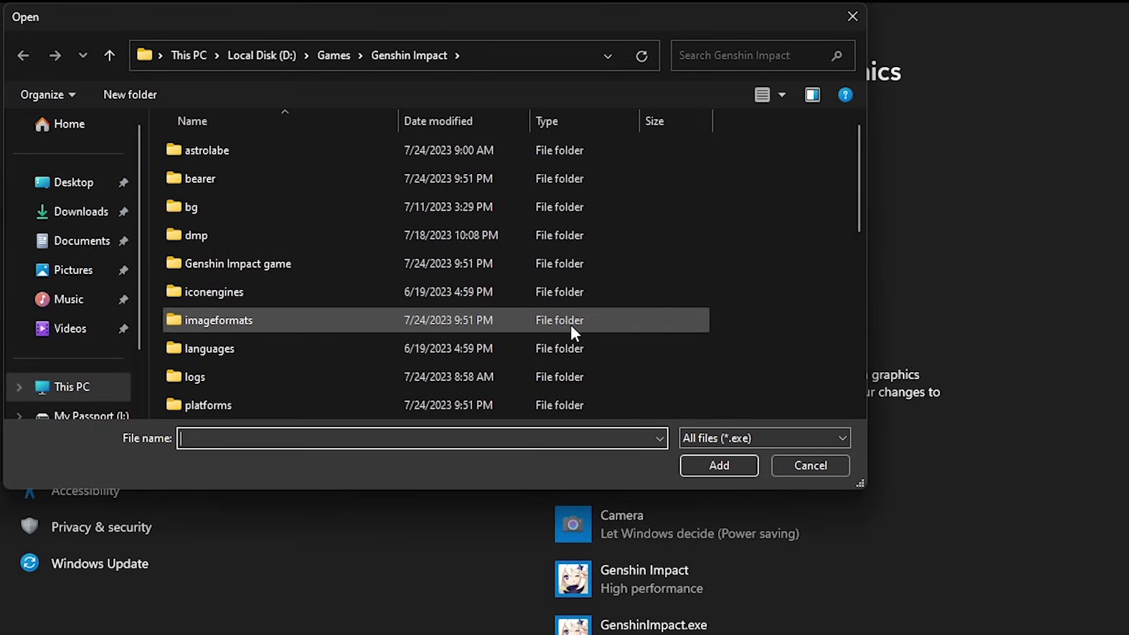
click(65, 183)
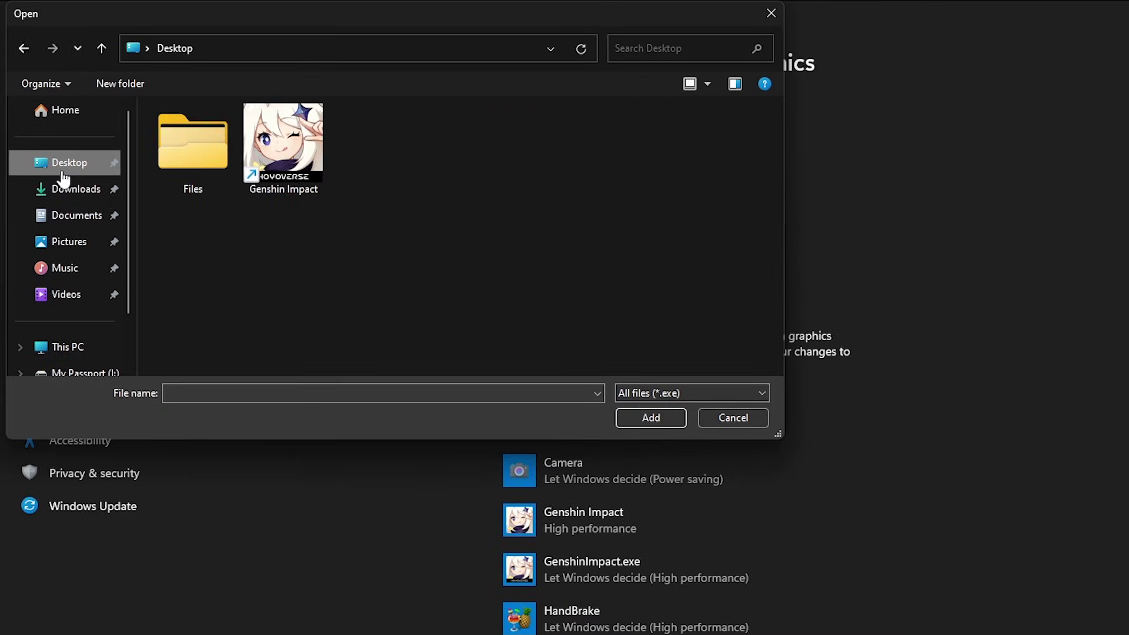
click(282, 144)
right_click(282, 144)
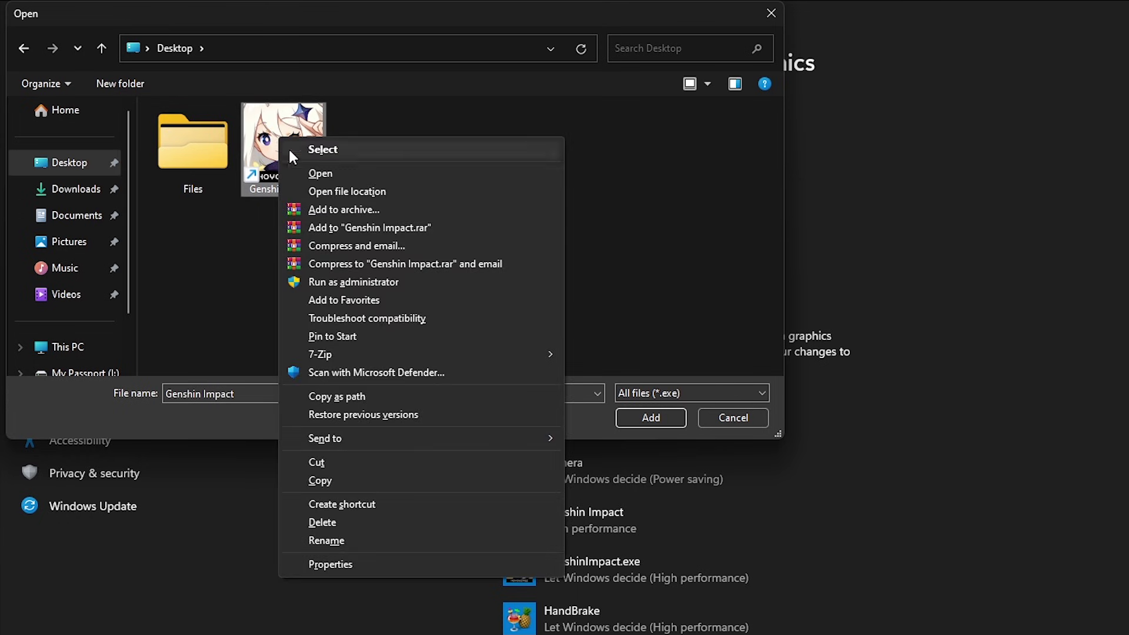
click(361, 193)
Step: Add launcher.exe from D:\Games\Genshin Impact and set it to High performance
scroll(369, 291, down, 1)
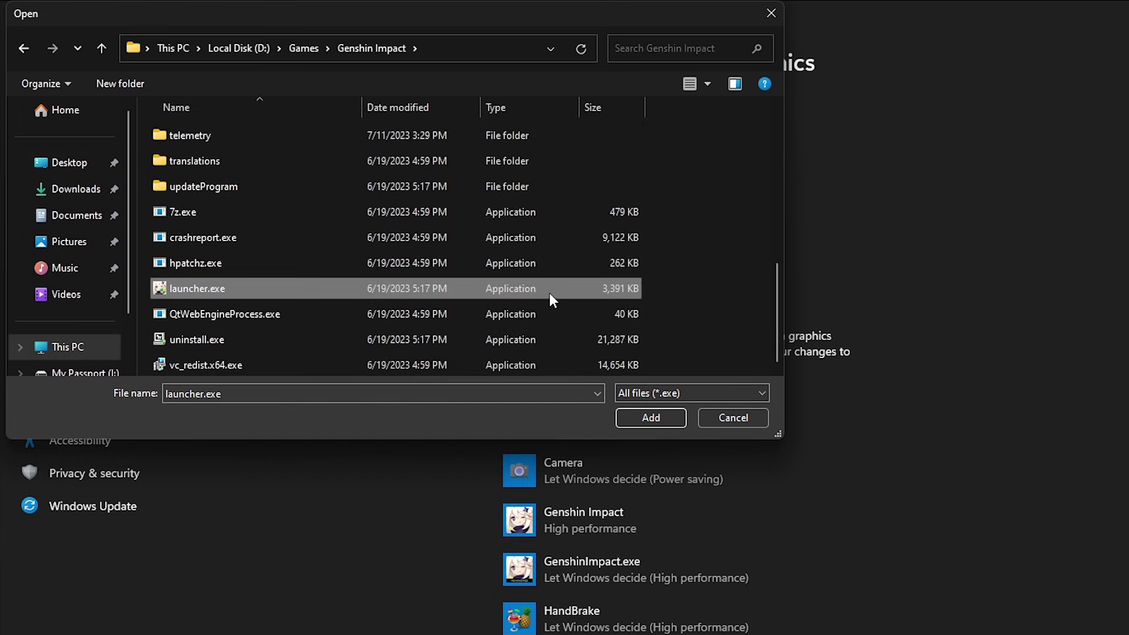
click(659, 416)
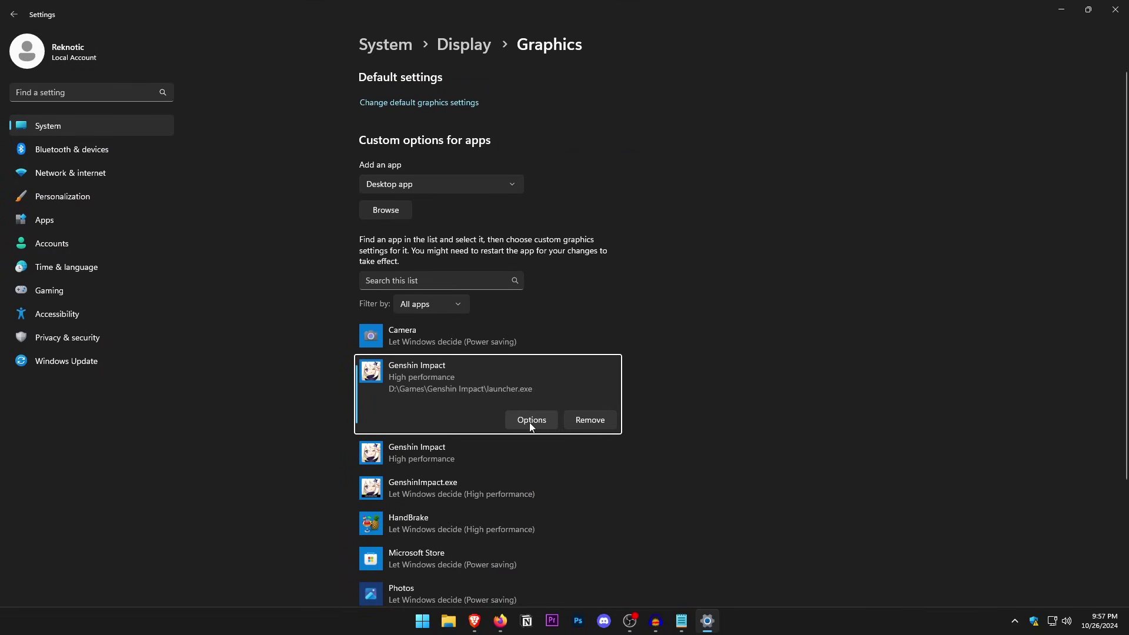
click(531, 421)
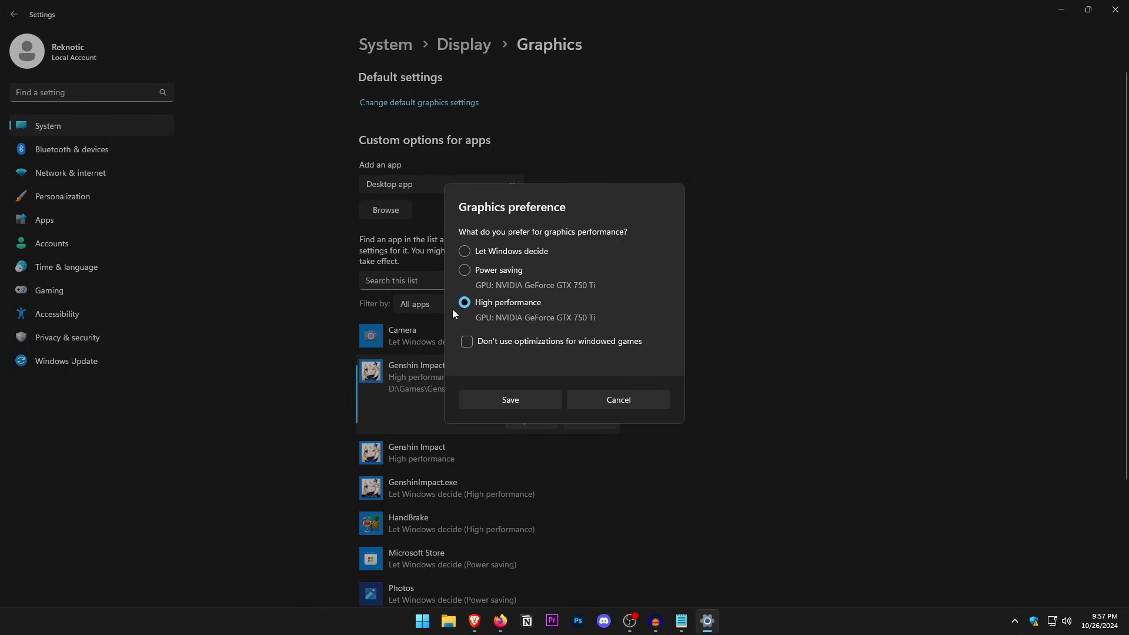
click(540, 401)
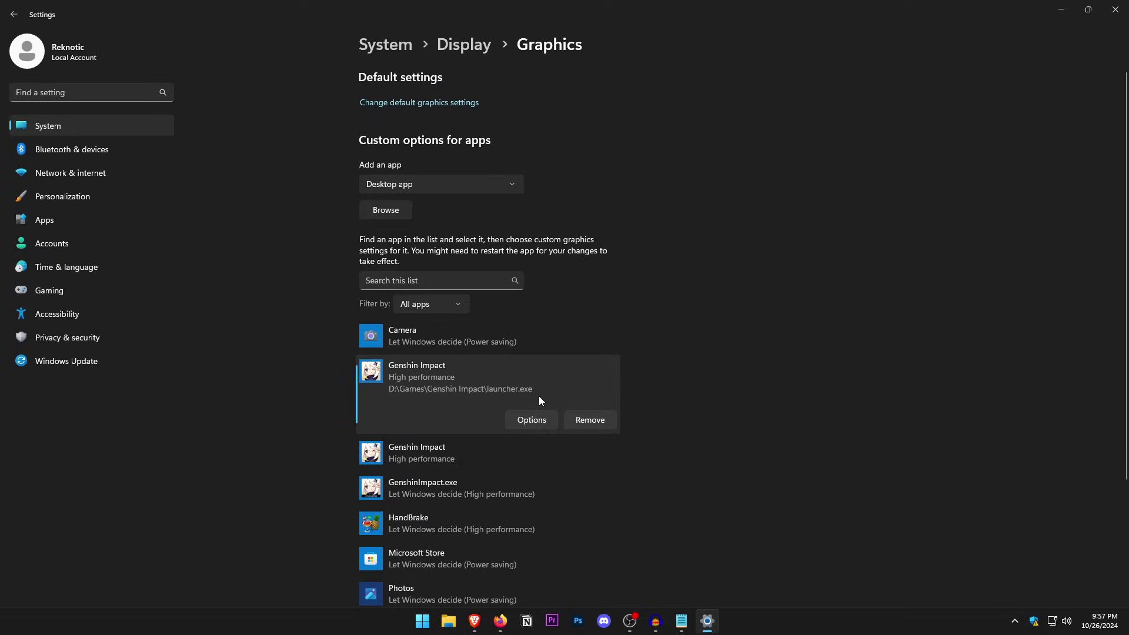
Step: Confirm Memory integrity is Off under Device security's Core isolation, then close Windows Security
click(96, 343)
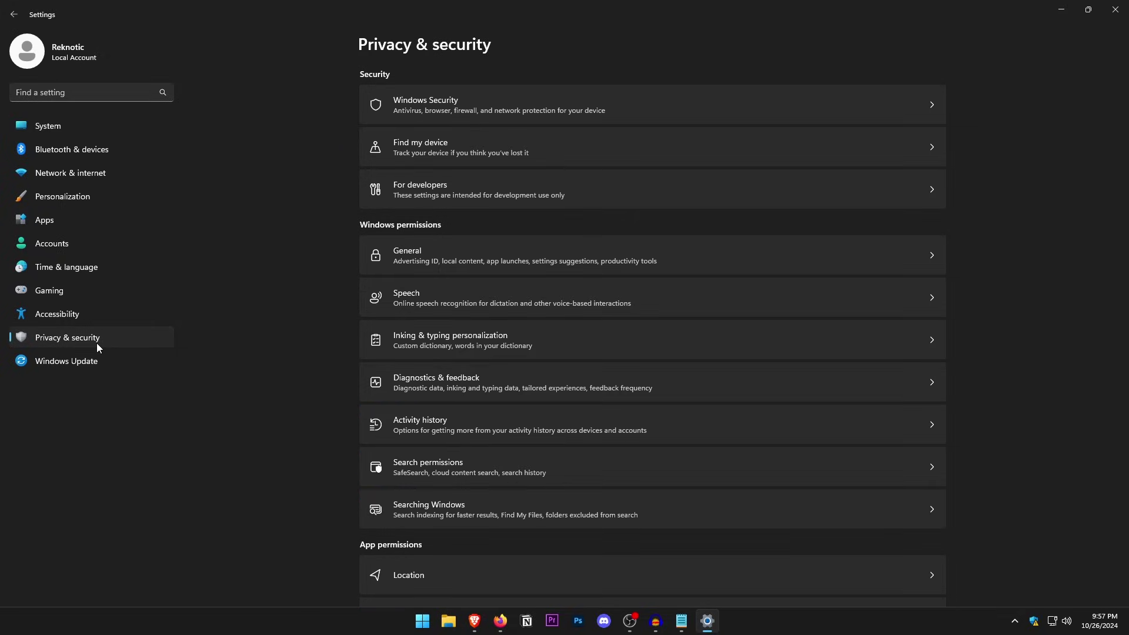
click(502, 103)
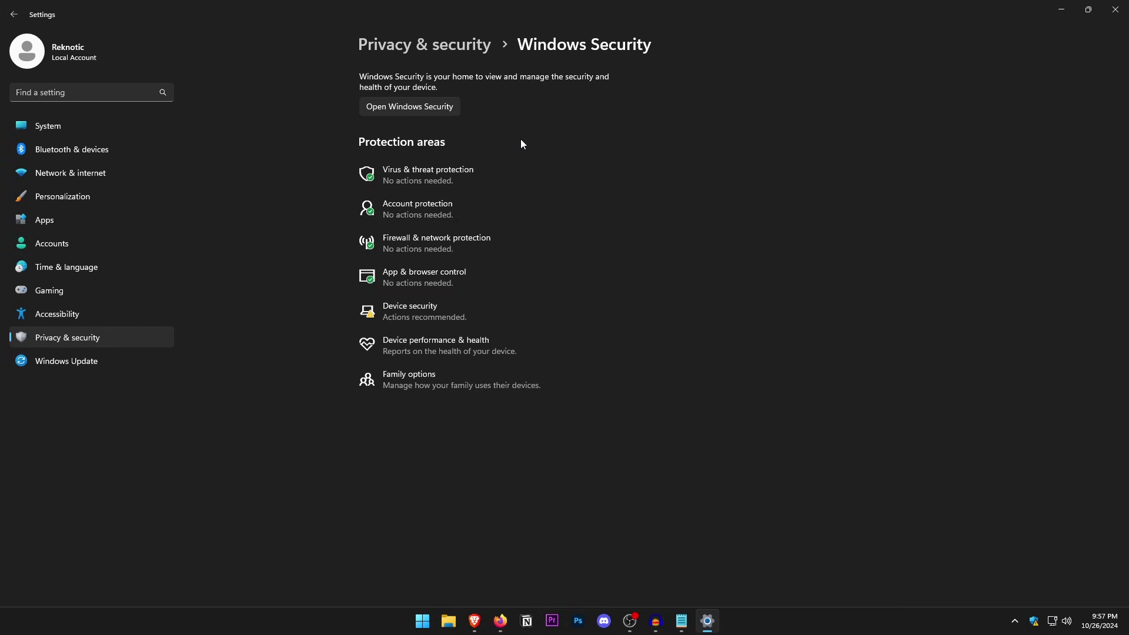
click(434, 107)
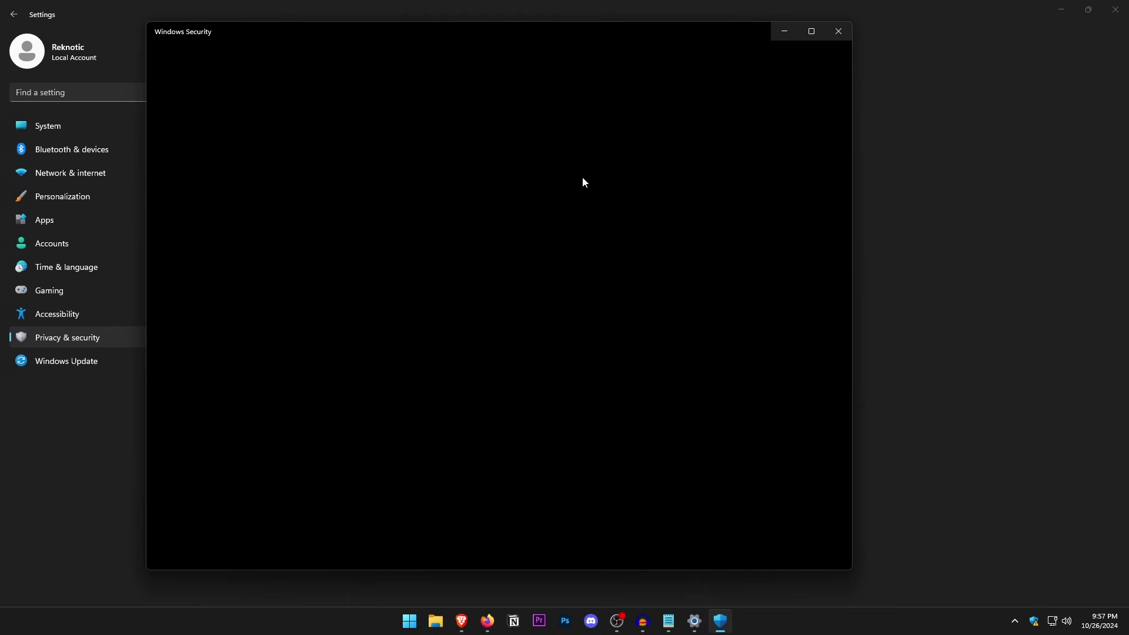
click(216, 226)
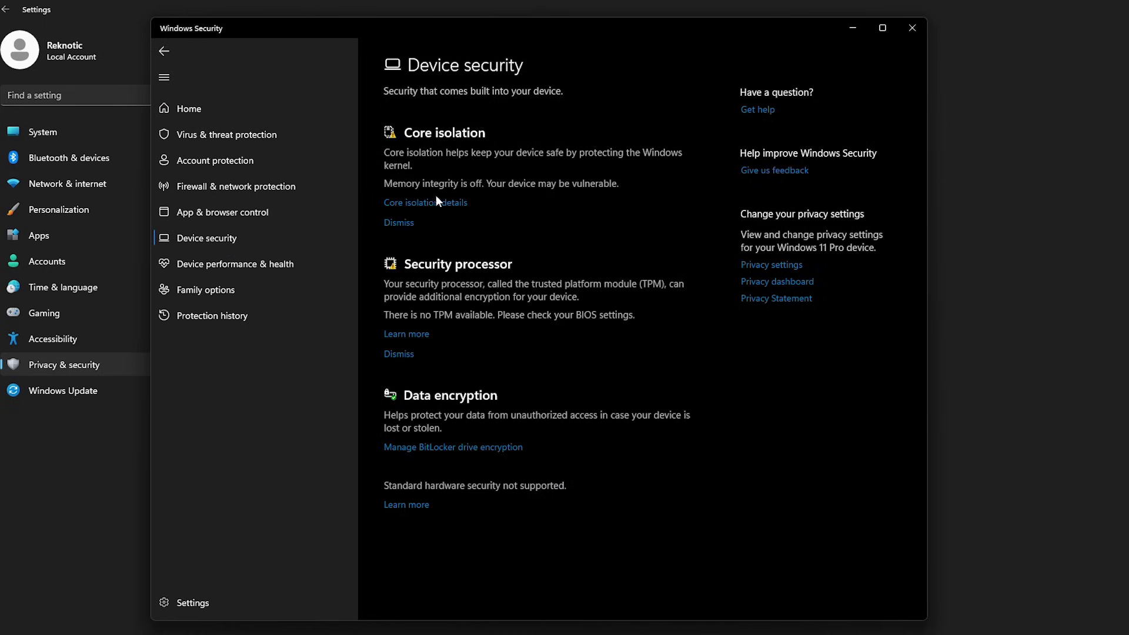
click(451, 204)
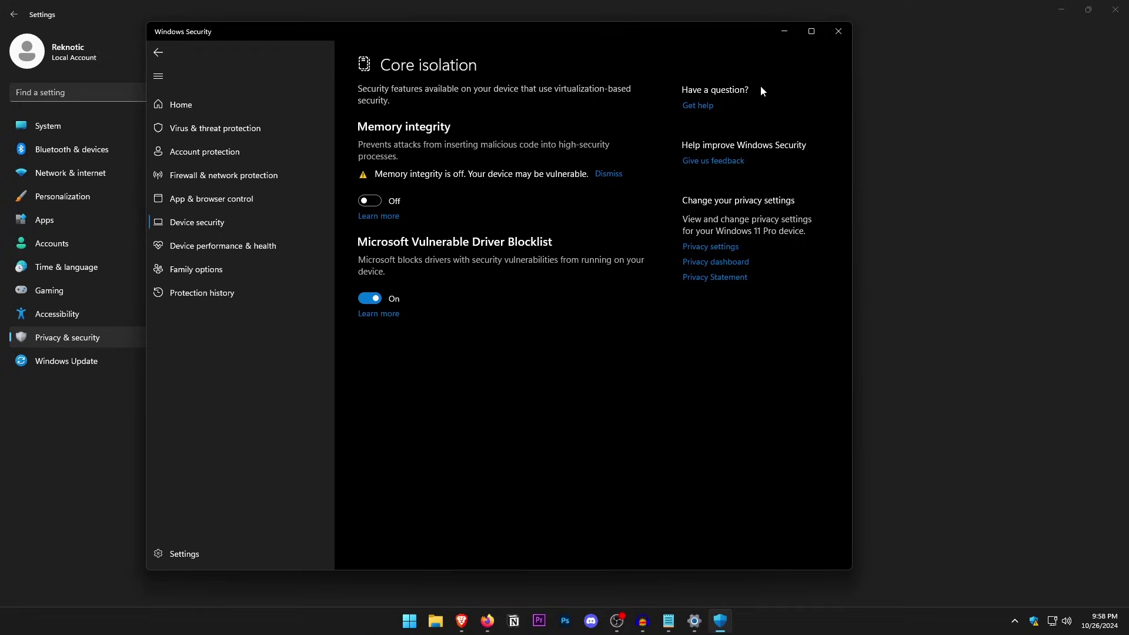
click(838, 34)
click(109, 330)
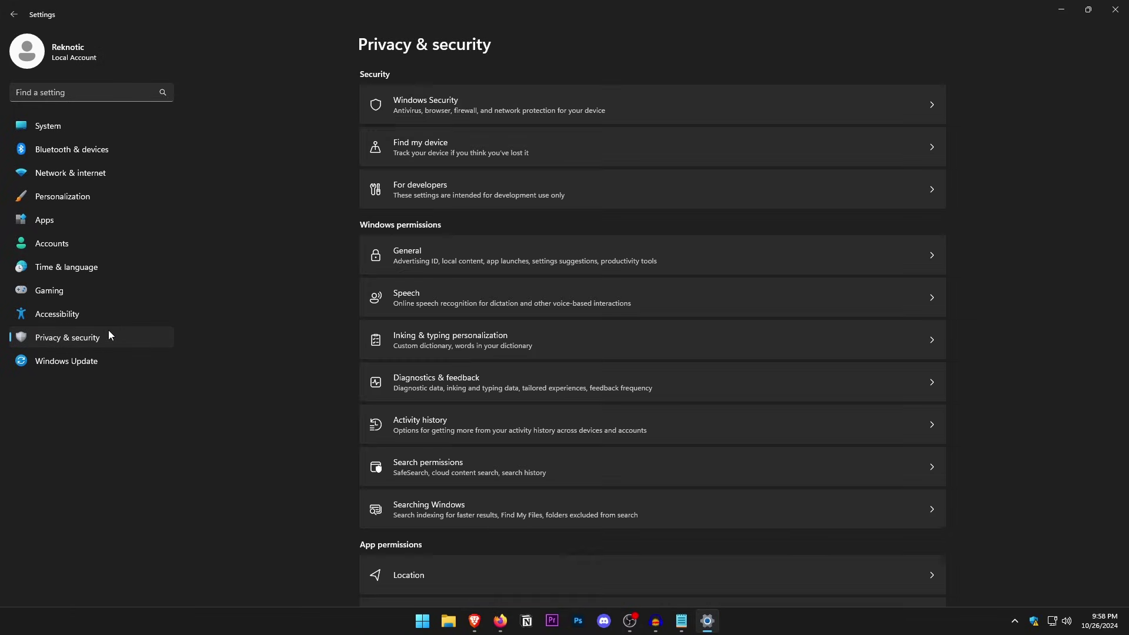
Step: Look over the General and Speech privacy pages, returning to the Privacy & security list
click(488, 264)
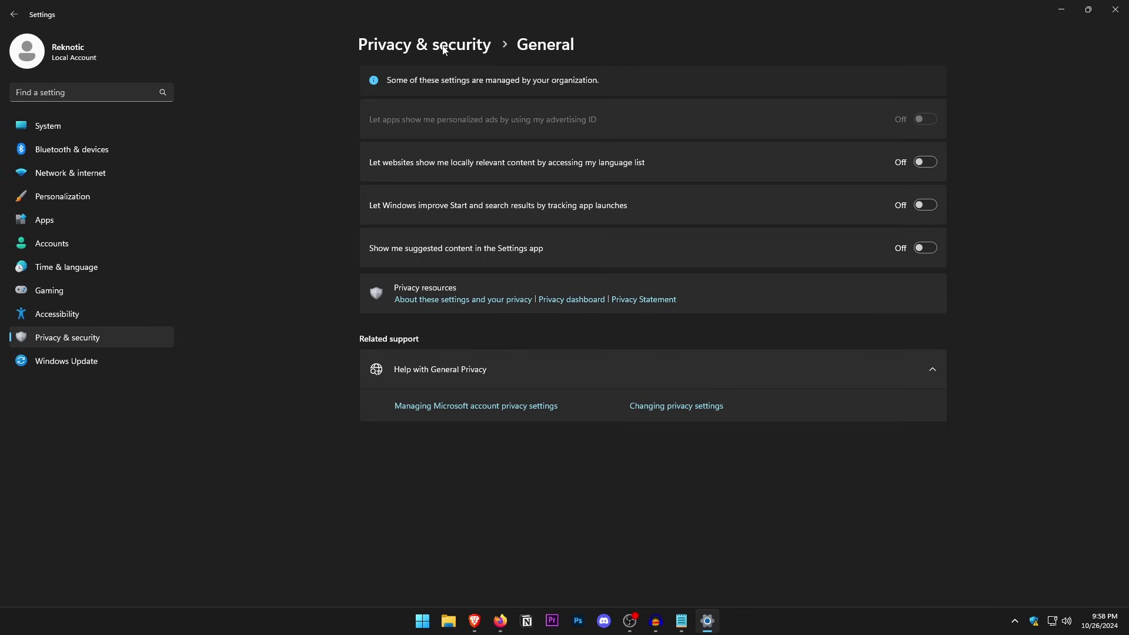
key(alt+Left)
click(461, 297)
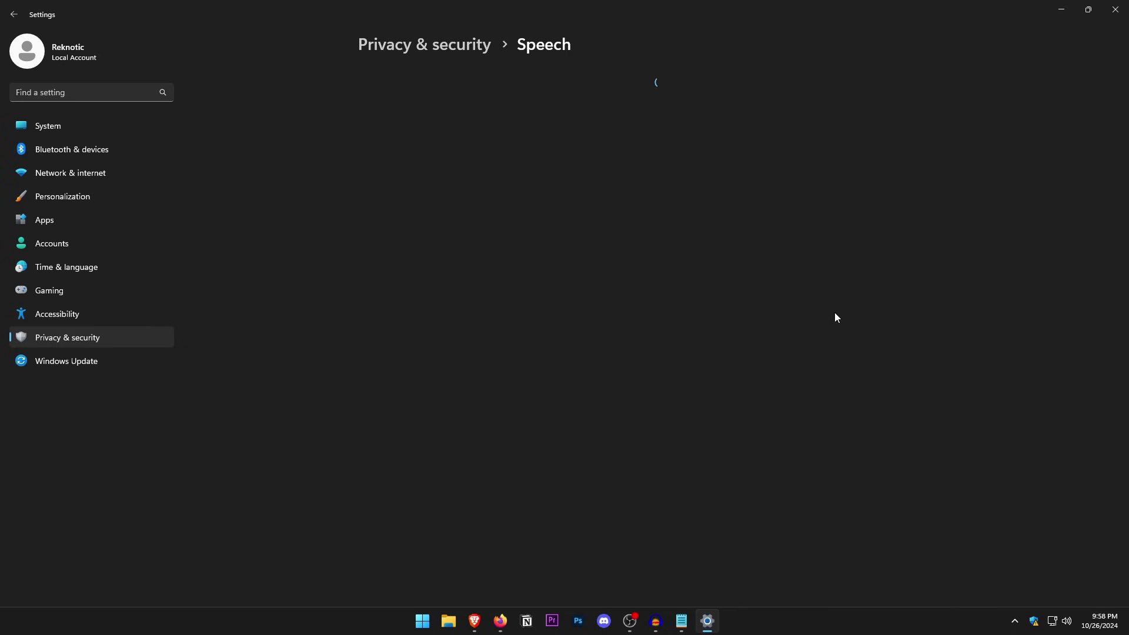
click(397, 46)
scroll(517, 384, down, 2)
scroll(516, 383, down, 1)
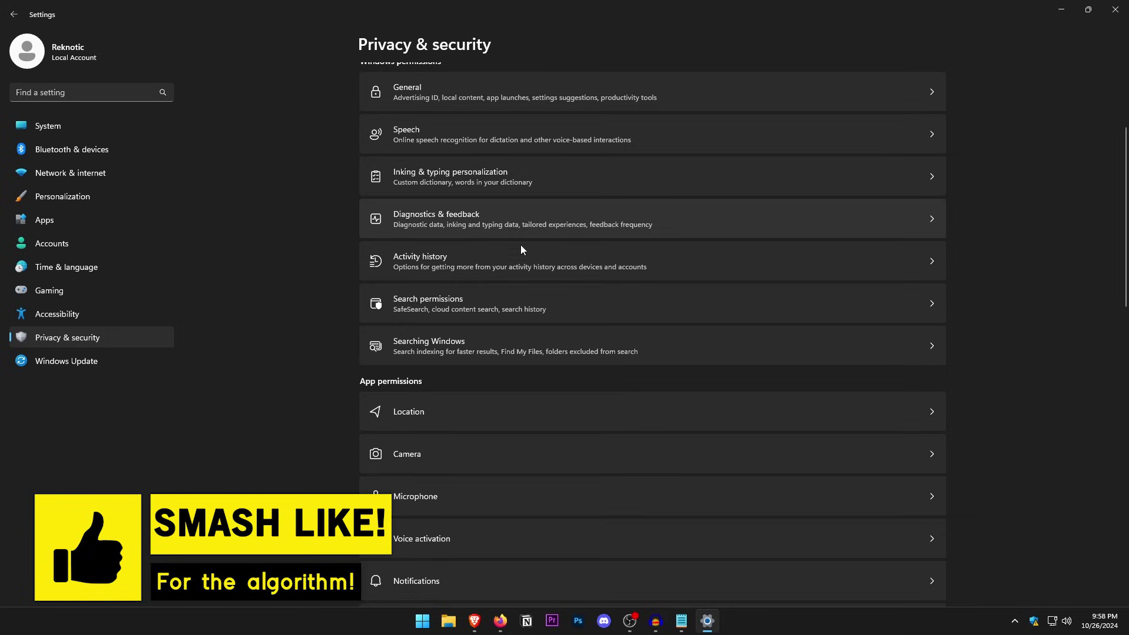
Step: In Search permissions, choose Strict SafeSearch and turn off Microsoft and Work account search and search highlights
click(487, 309)
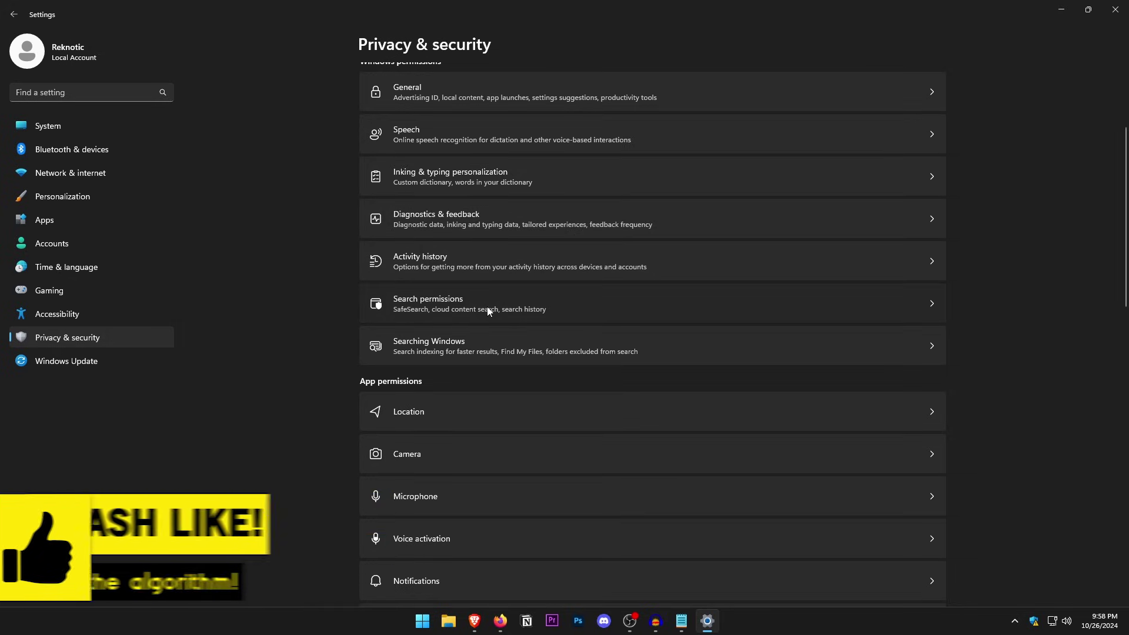
click(366, 203)
click(372, 385)
click(374, 458)
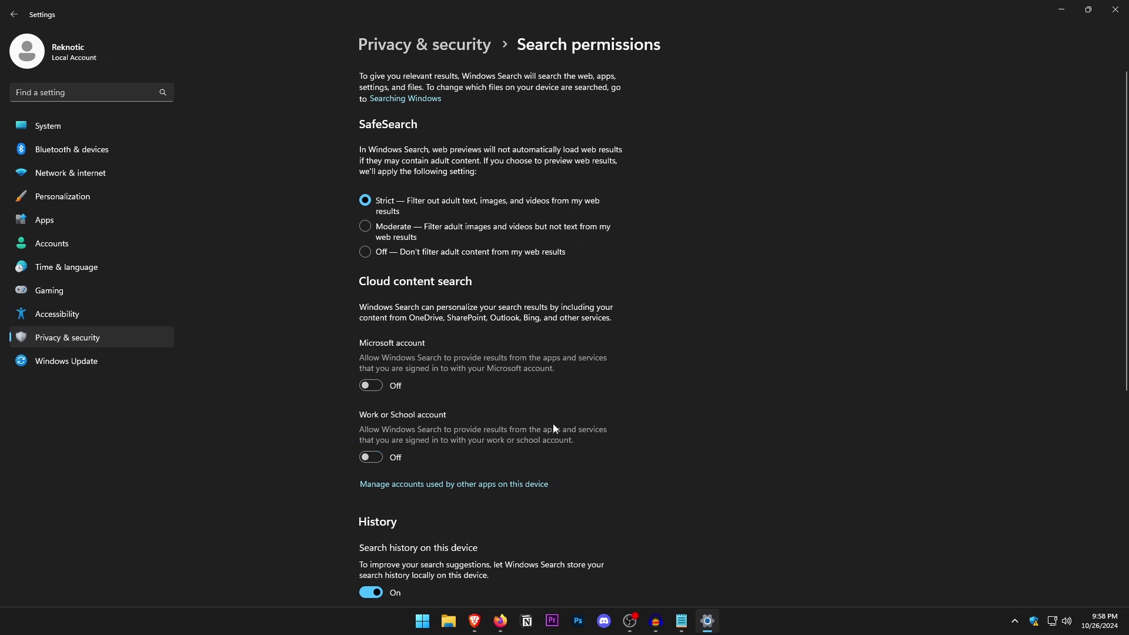
scroll(421, 436, down, 3)
scroll(440, 341, down, 3)
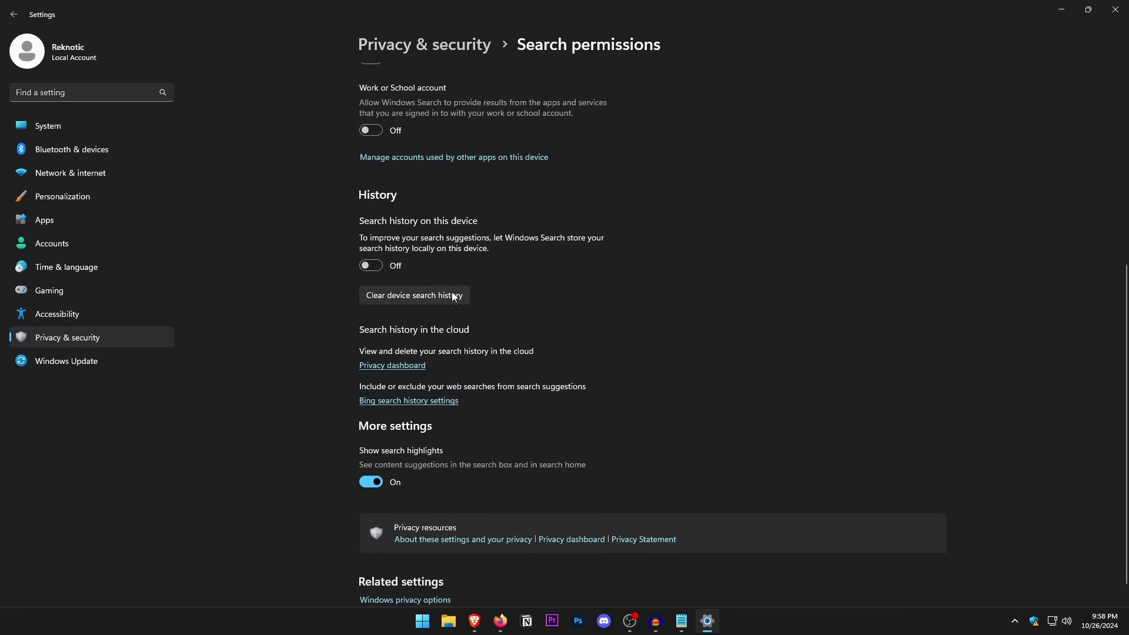
click(372, 482)
scroll(605, 462, down, 1)
scroll(604, 462, up, 6)
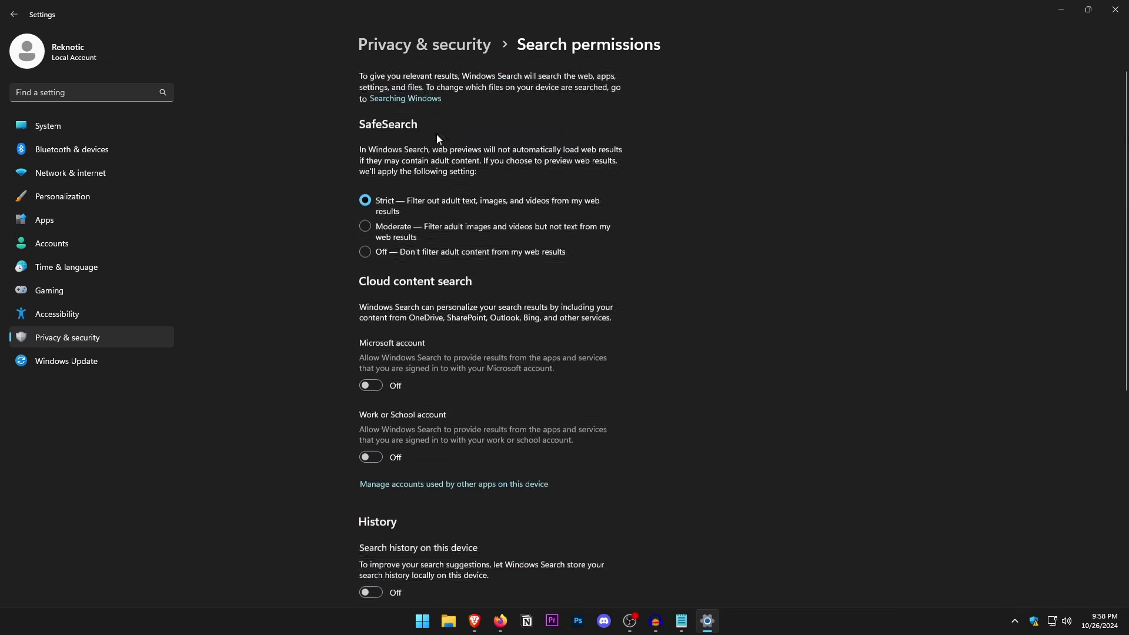
click(422, 51)
scroll(606, 306, down, 6)
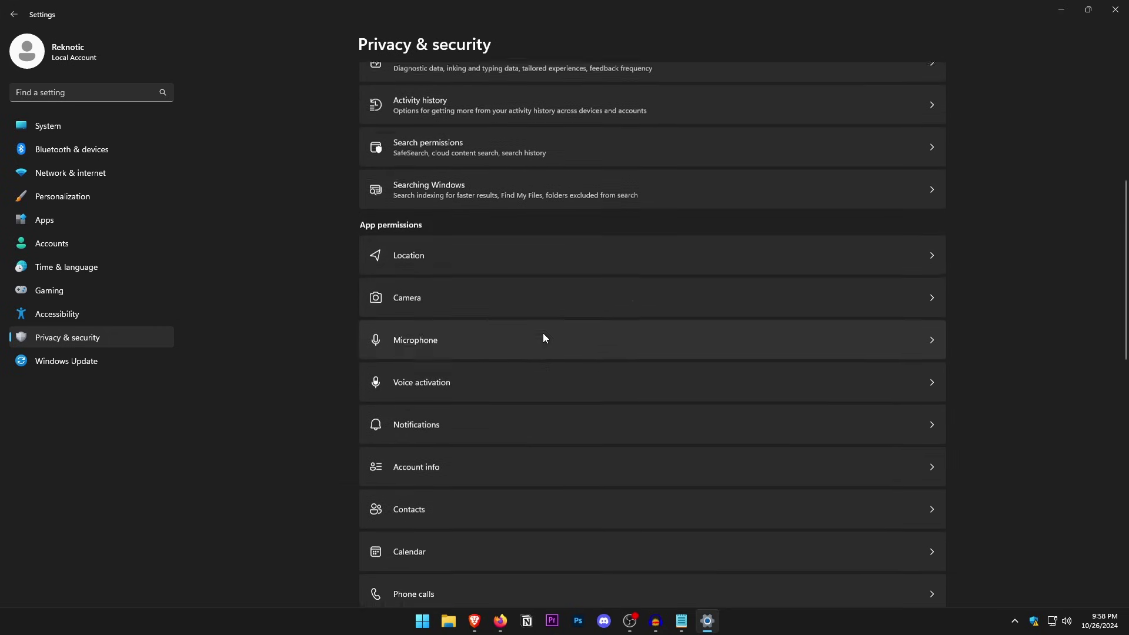
scroll(495, 488, down, 10)
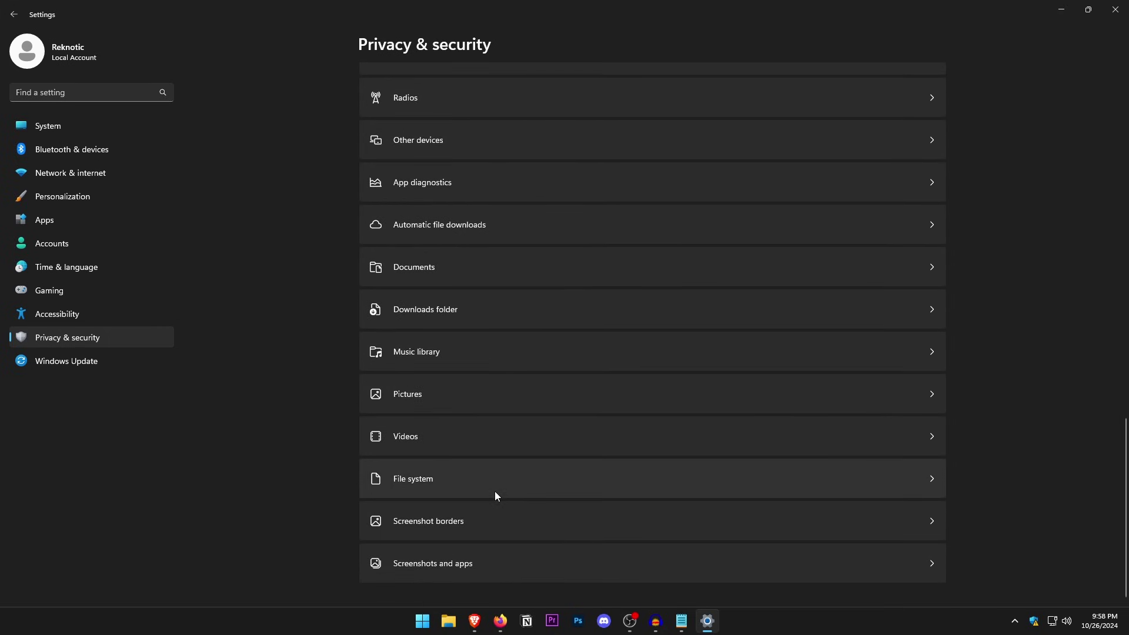
Step: Check Delivery Optimization's 5% bandwidth and 5 GB monthly upload limits, then close Settings
click(65, 361)
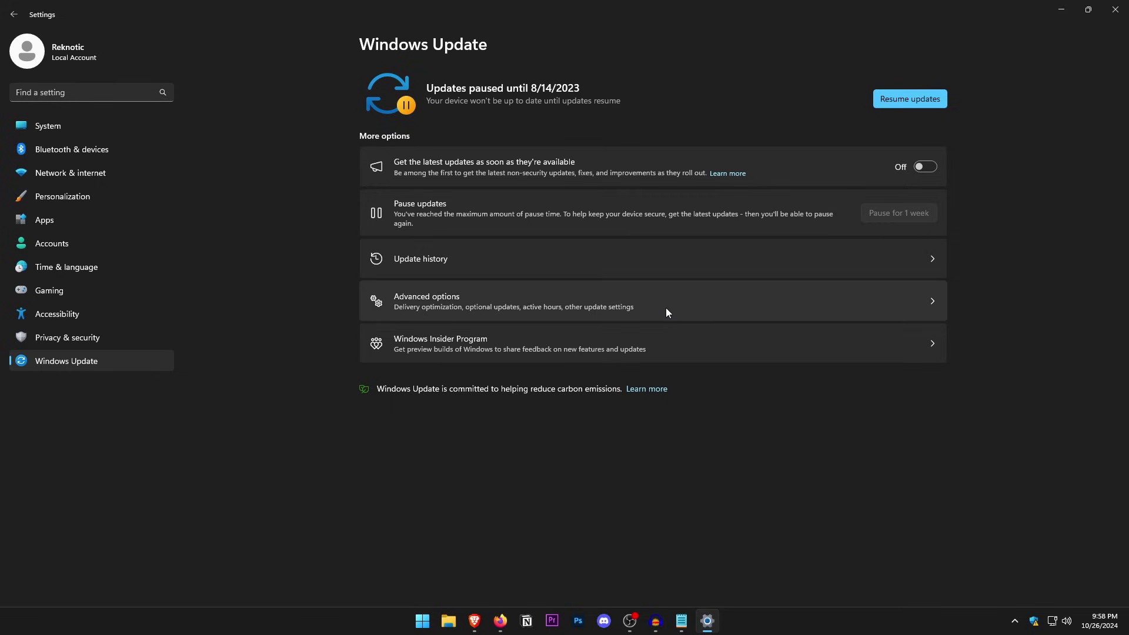
click(651, 302)
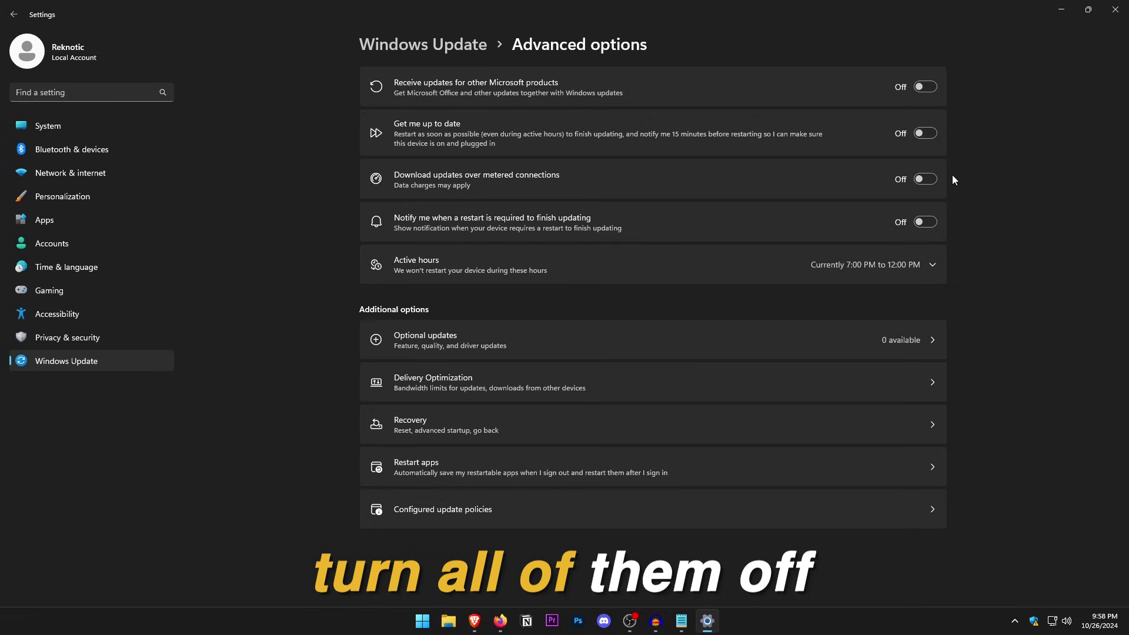
click(591, 390)
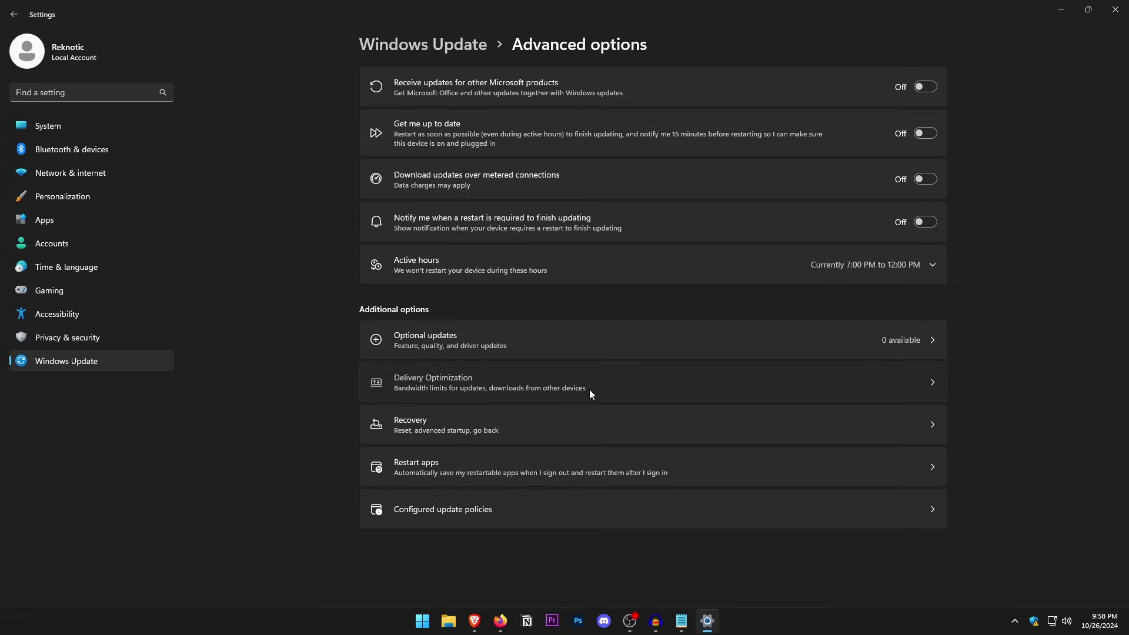
click(555, 309)
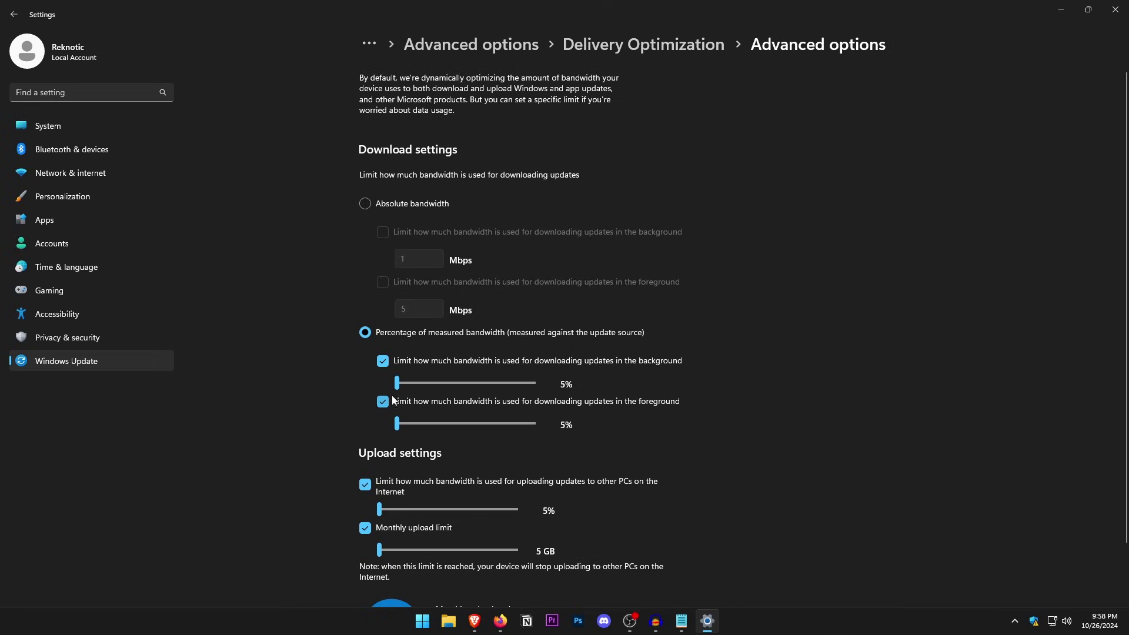
scroll(390, 420, down, 2)
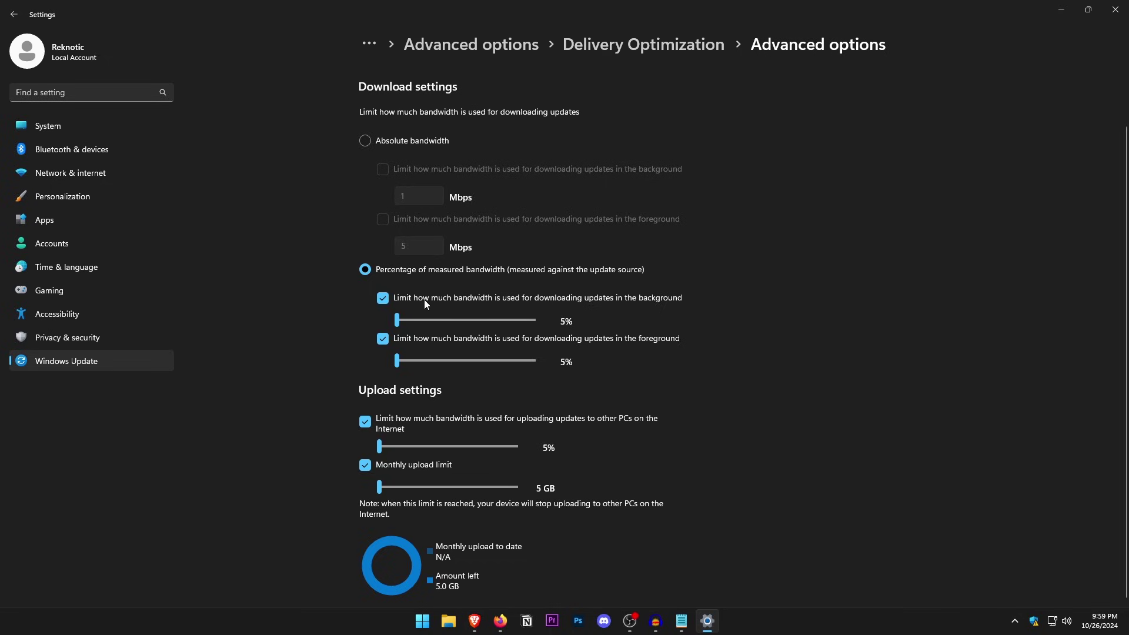
click(1115, 9)
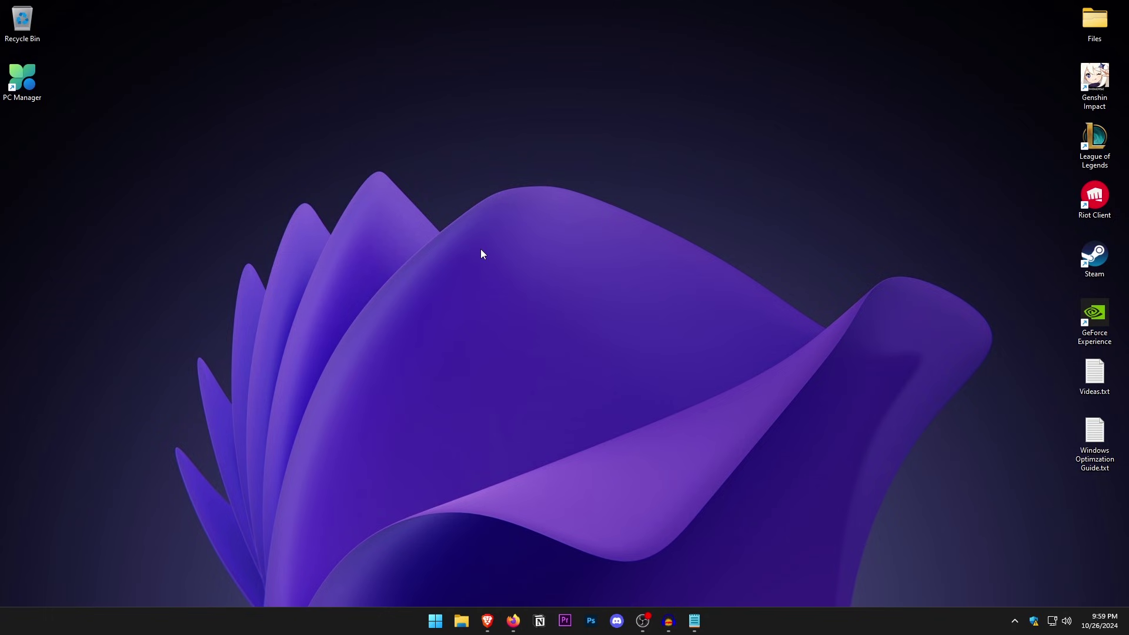
Step: Search 'power plan' and go to the Power Options list of plans
key(super)
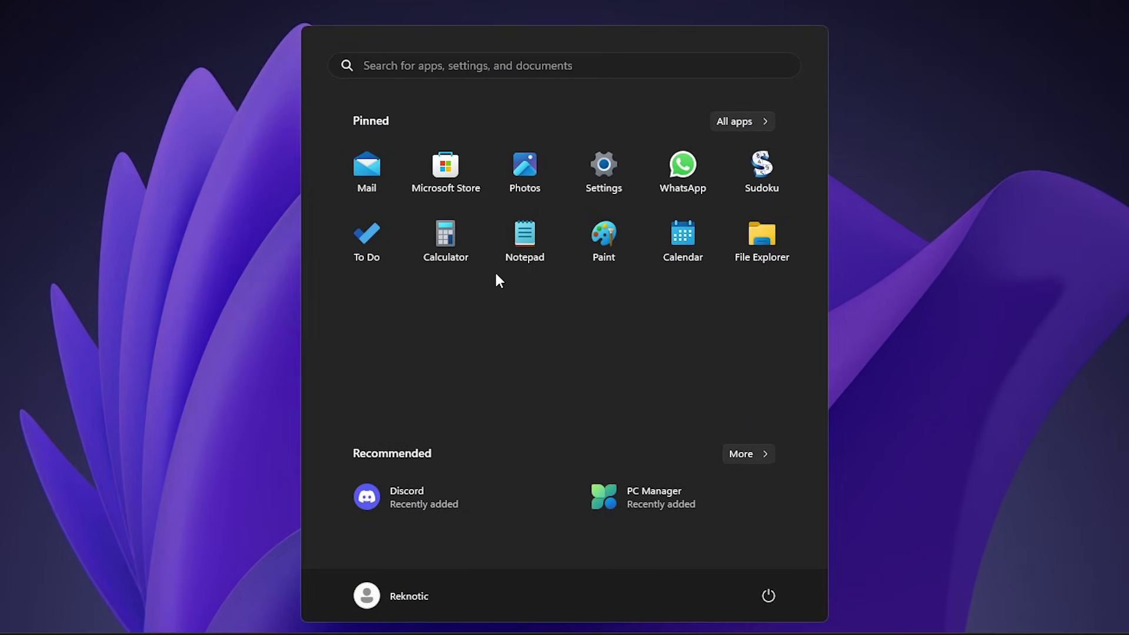
text(power pl)
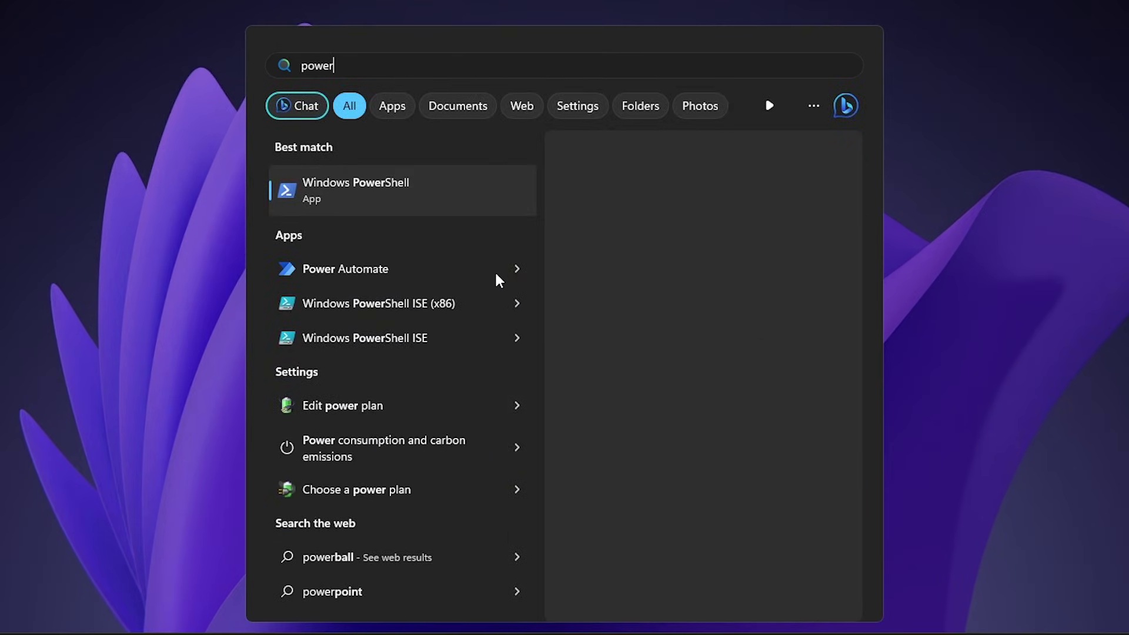
text(an)
click(404, 190)
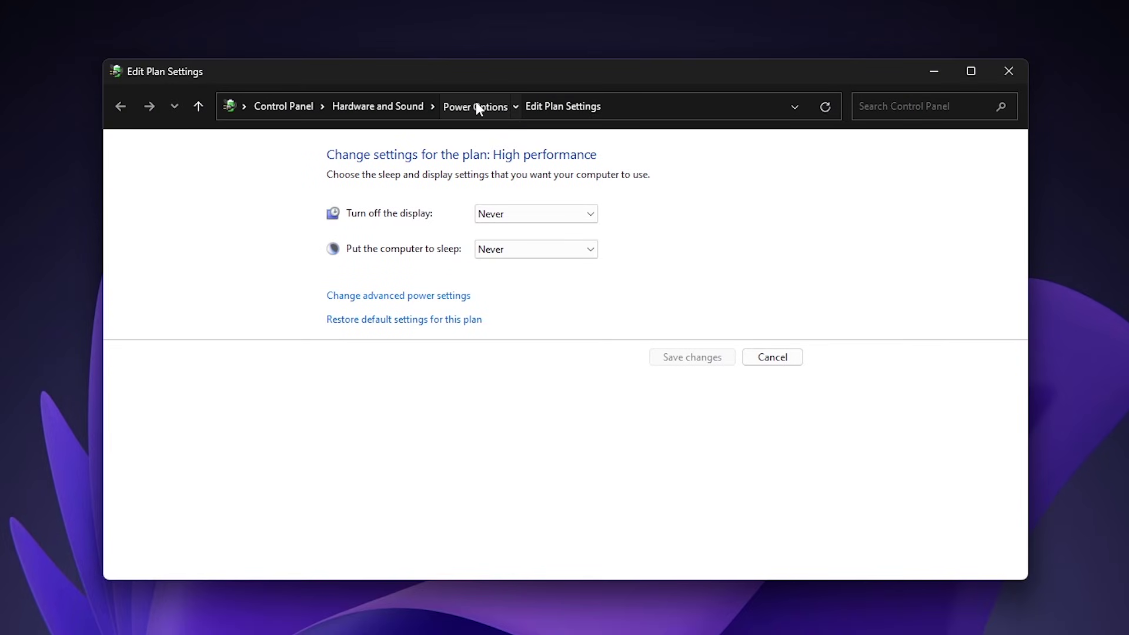
click(501, 167)
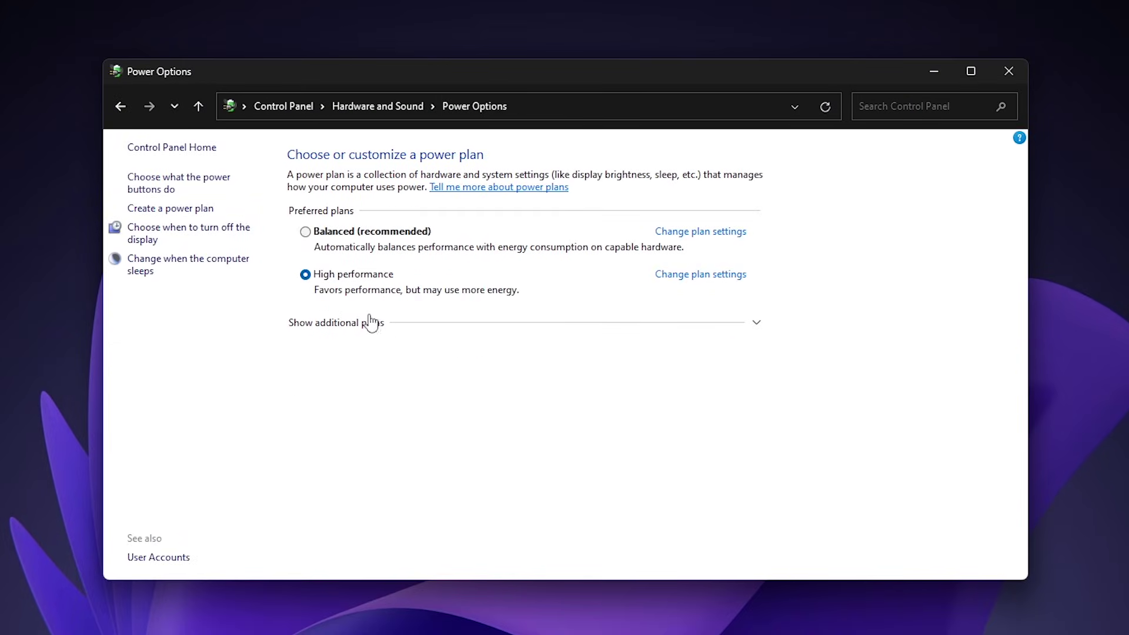
Step: Set the High performance plan's display to never turn off and open its advanced settings
click(727, 277)
click(564, 217)
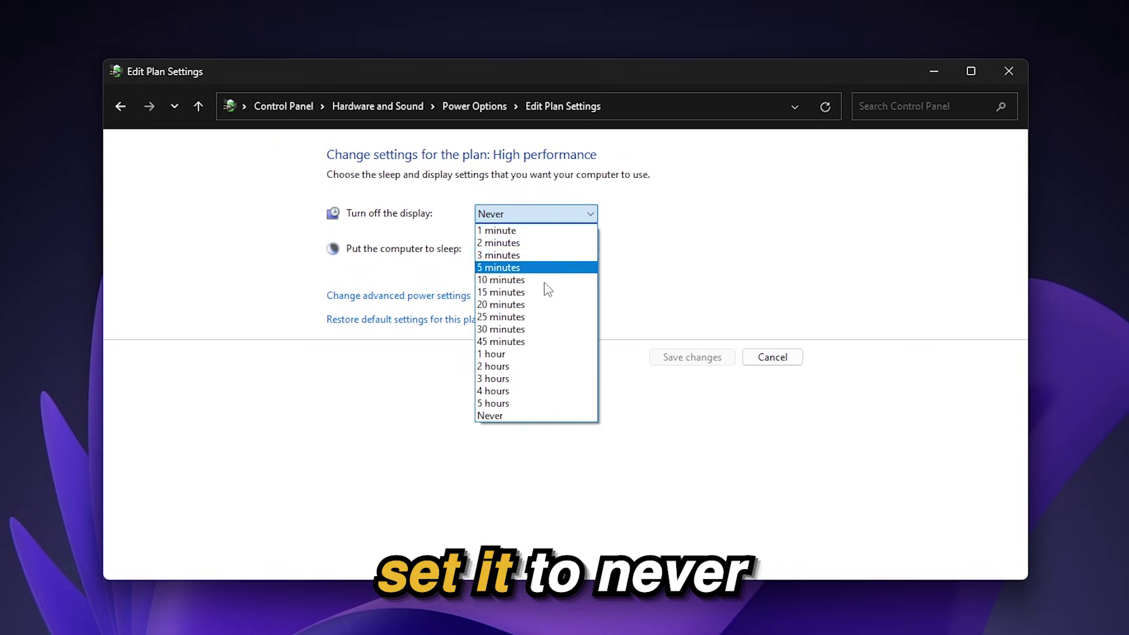
click(550, 415)
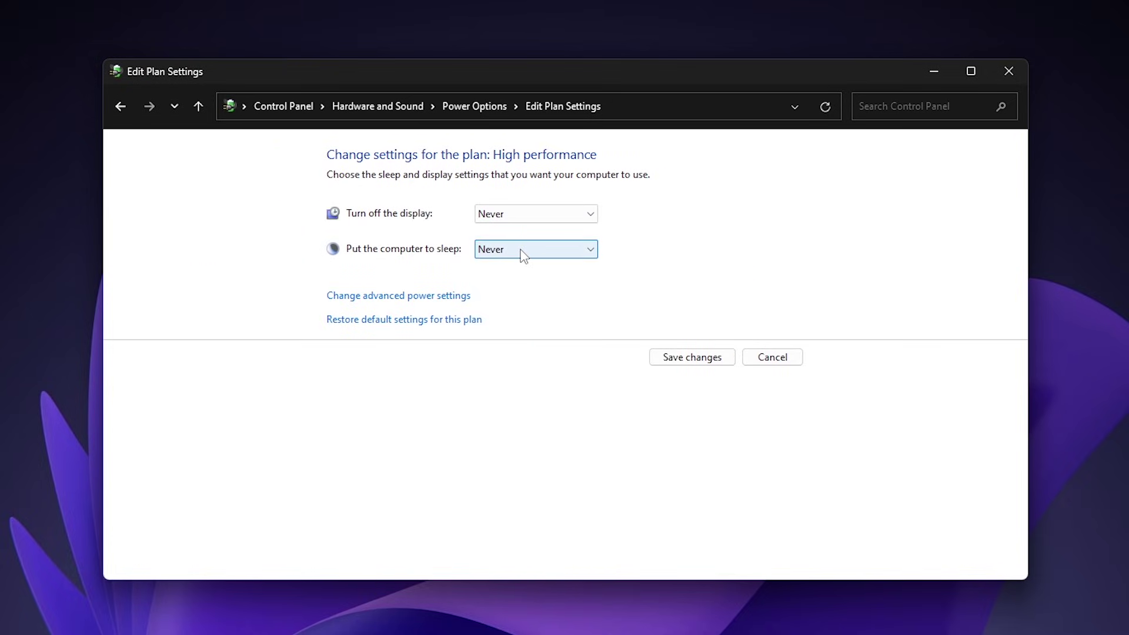
click(416, 302)
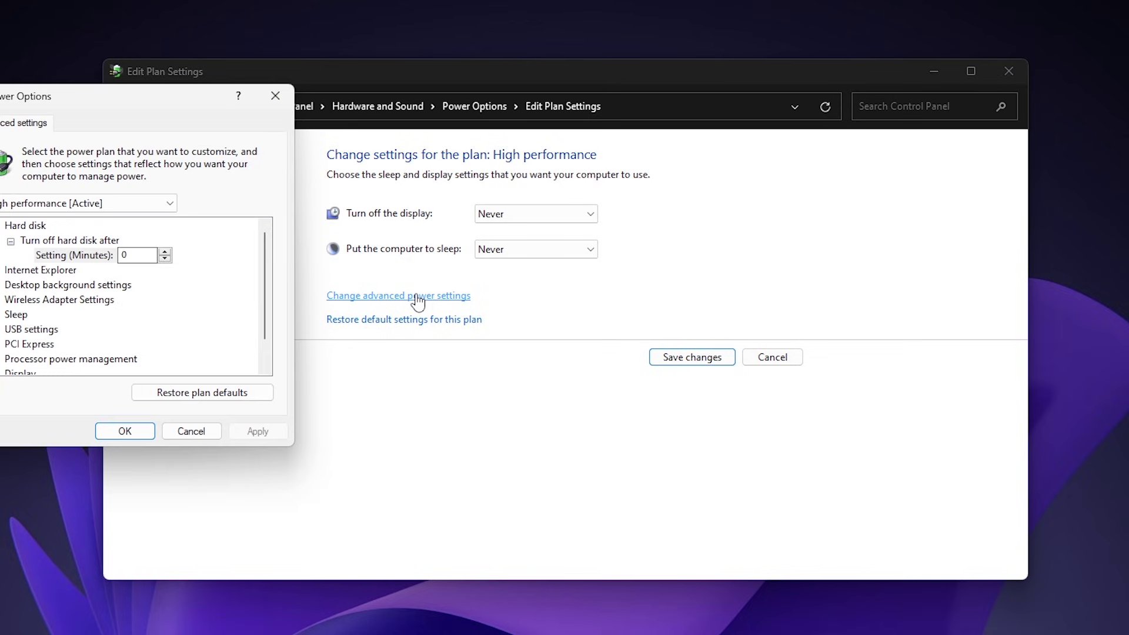
Step: Set the hard disk turn-off time to 0 minutes (never)
click(401, 263)
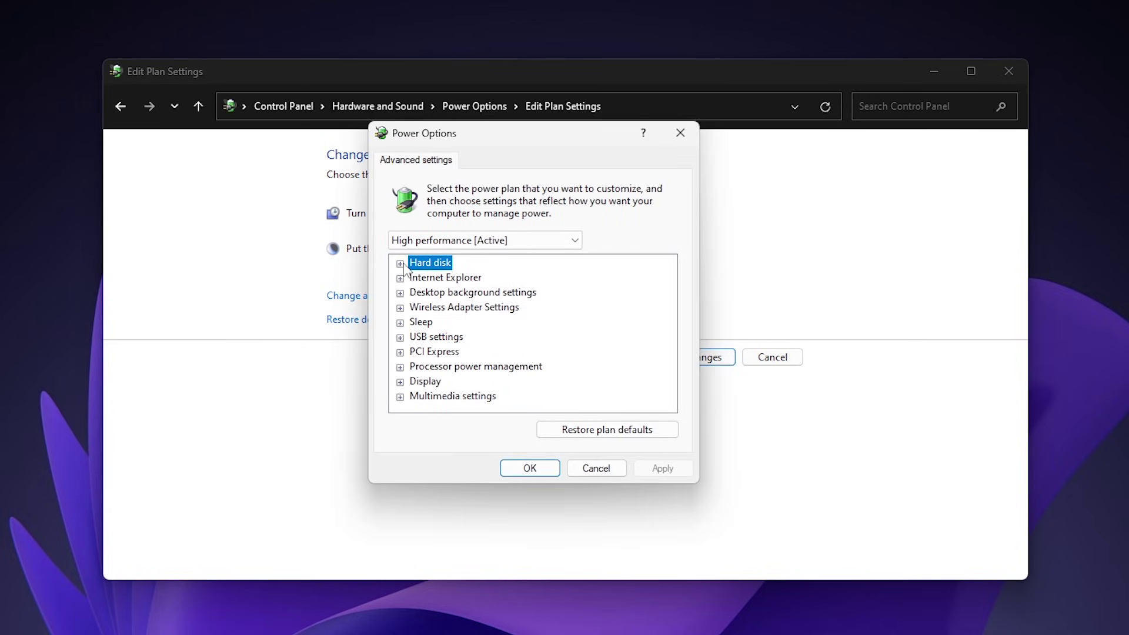
click(401, 263)
click(416, 278)
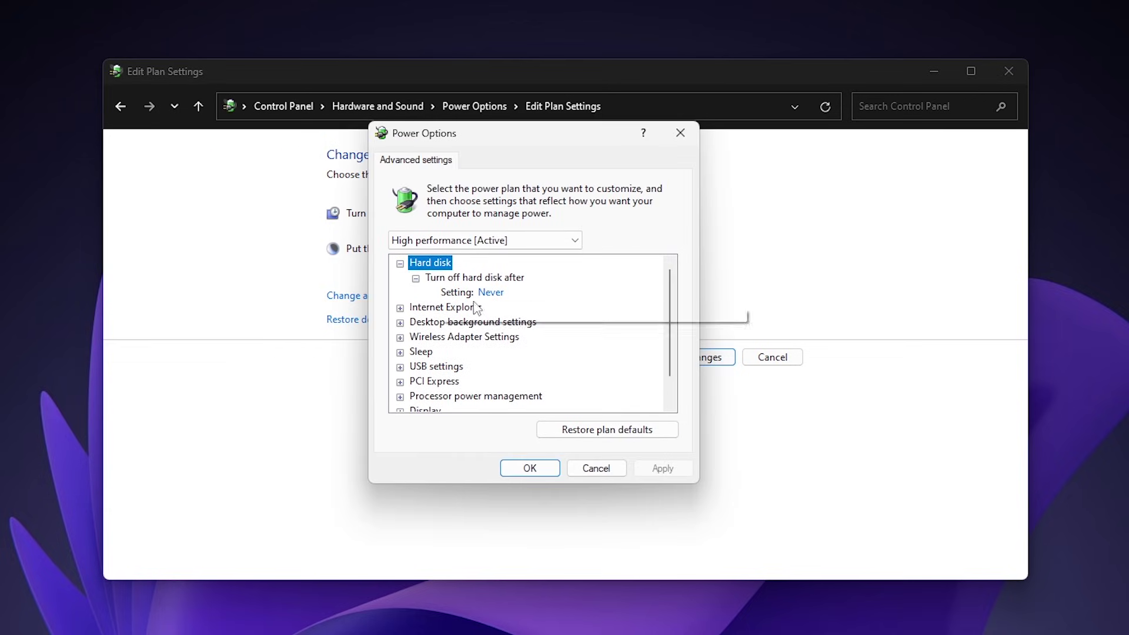
click(503, 294)
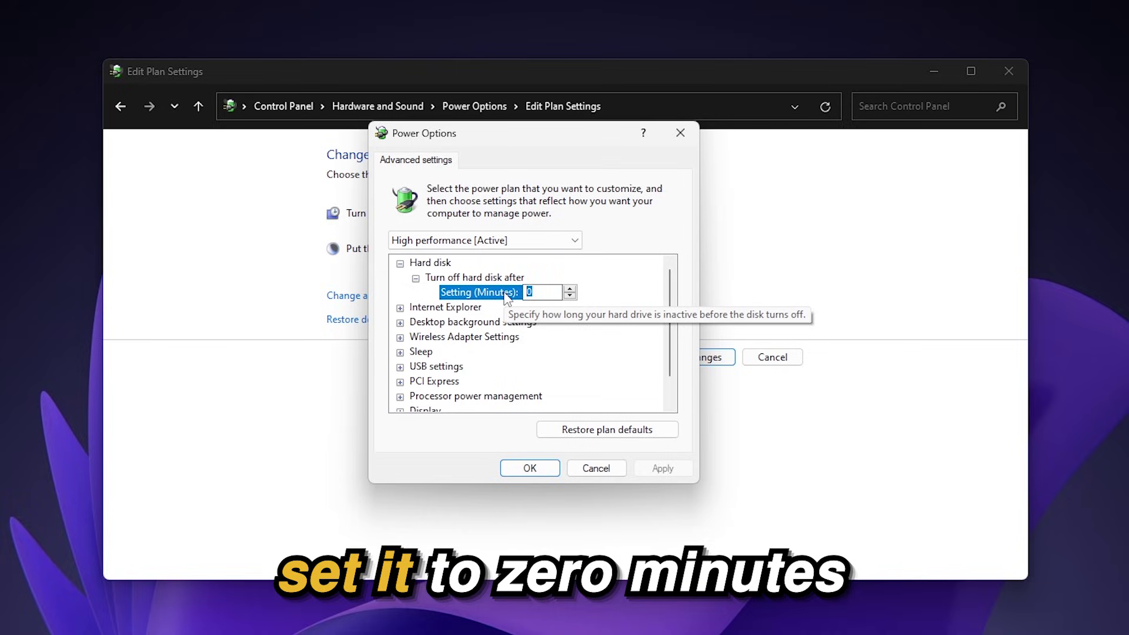
click(401, 263)
Step: Set PCI Express Link State Power Management to Off
click(442, 353)
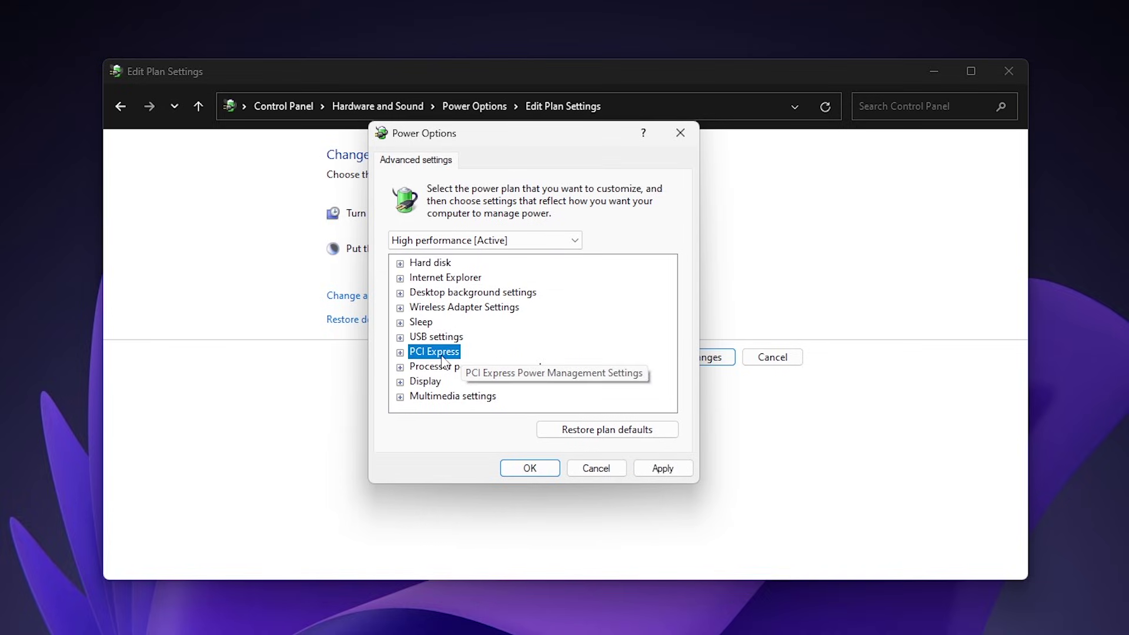
click(401, 352)
click(416, 367)
click(491, 383)
click(522, 384)
click(520, 398)
click(401, 352)
Step: Set minimum and maximum processor state to 100%, then apply and save the plan changes
click(408, 368)
click(401, 367)
click(488, 381)
scroll(432, 360, down, 1)
click(416, 352)
click(416, 382)
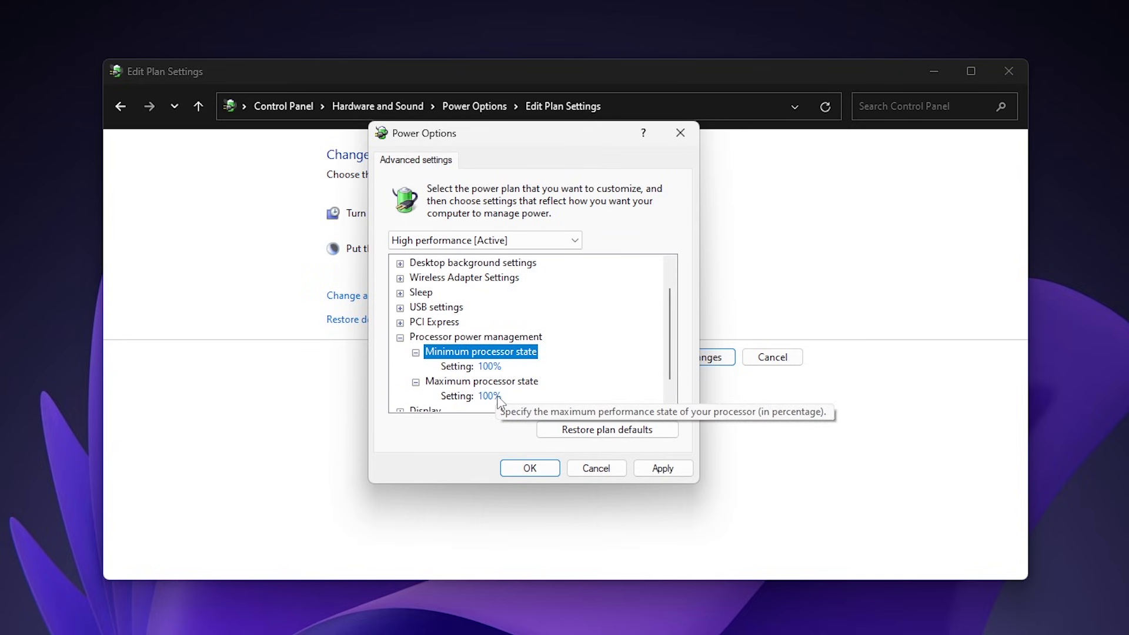
click(489, 395)
click(494, 366)
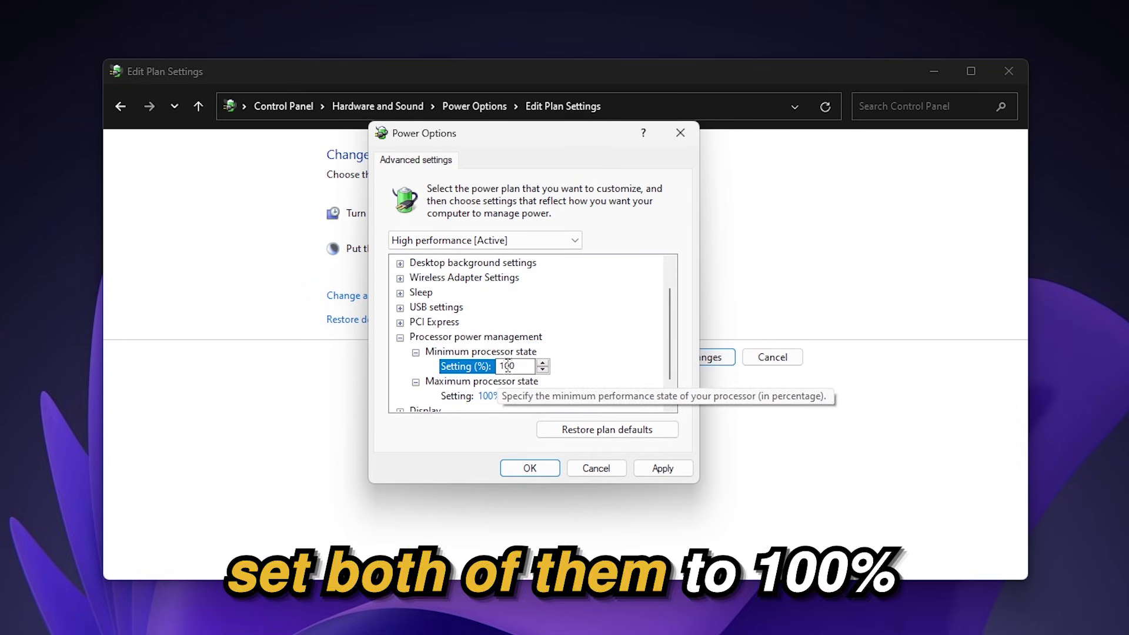
click(546, 471)
click(700, 358)
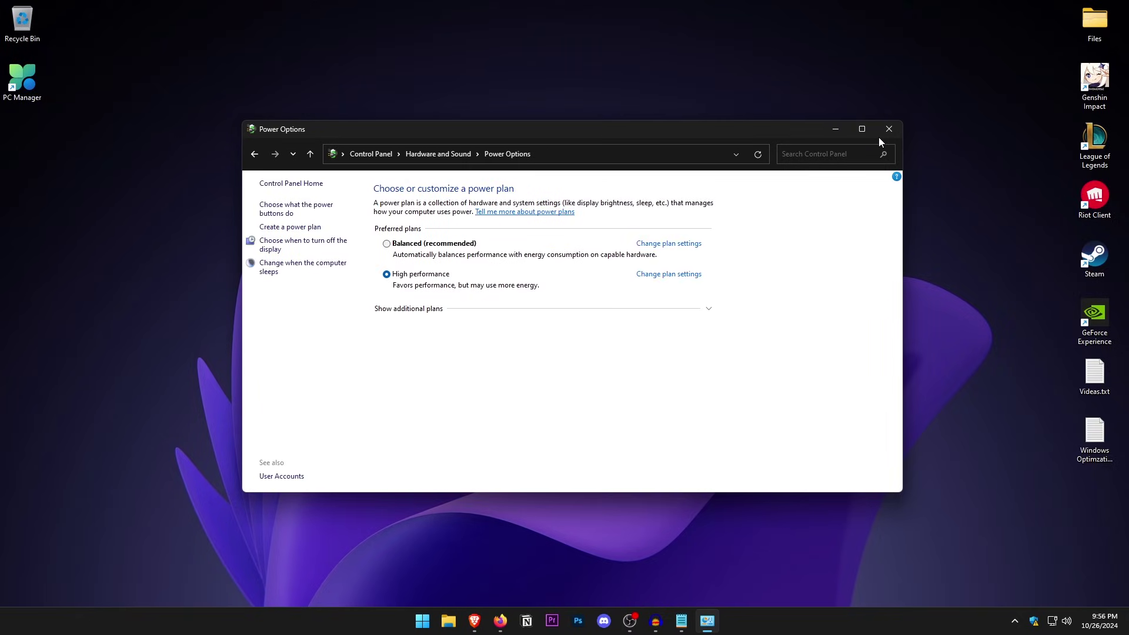